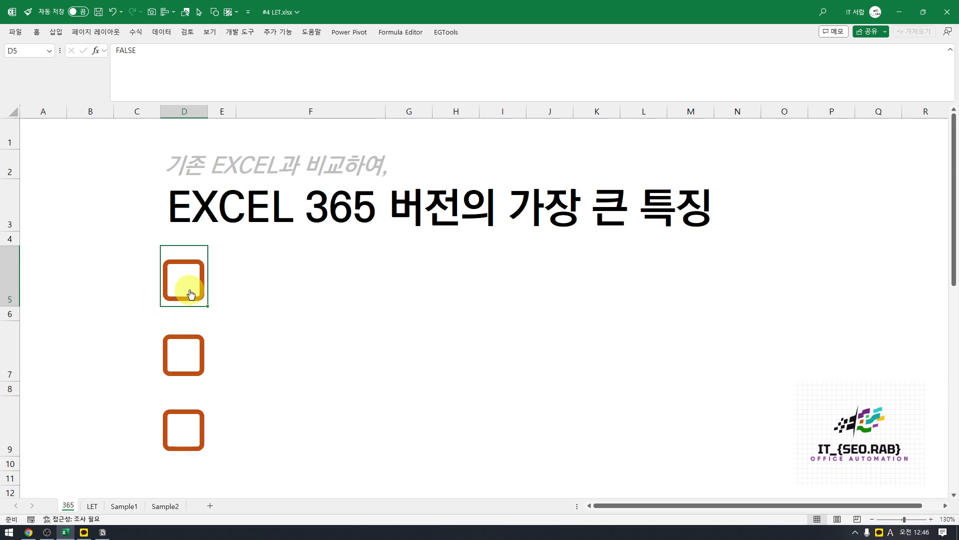
Tick the checkboxes in D5, D7 and D9 to reveal the three Excel 365 features, and show the LET banner below them
left_click(191, 294)
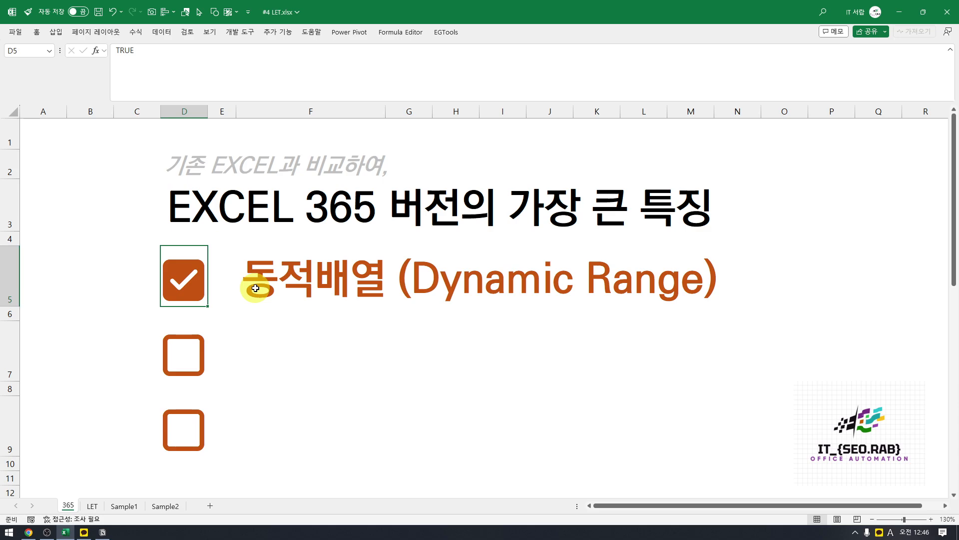
left_click(178, 364)
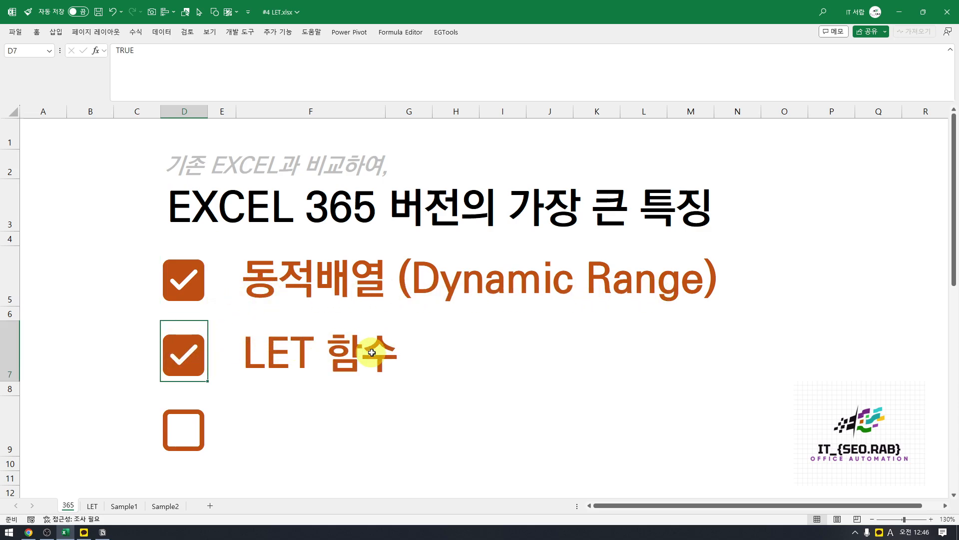
left_click(184, 428)
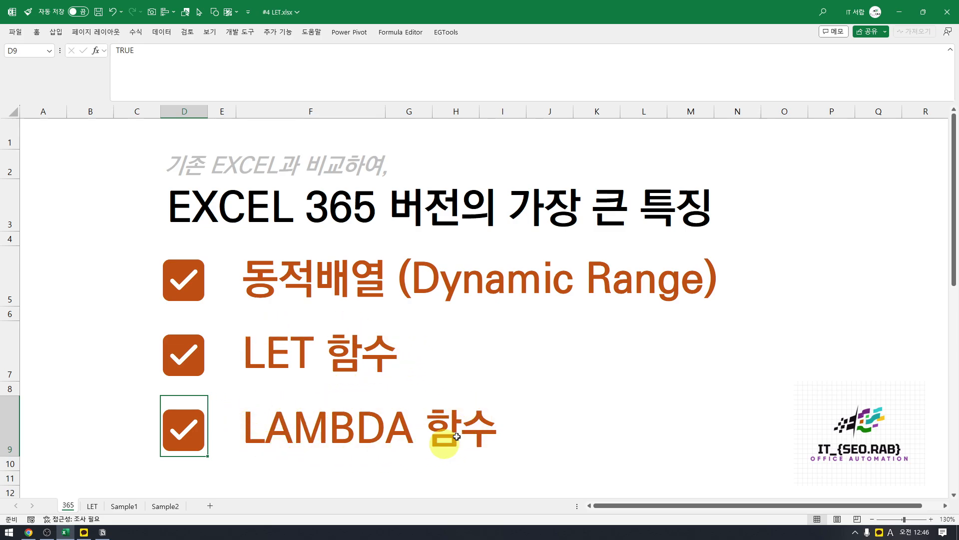
scroll(553, 377, "down", 3)
scroll(662, 378, "down", 3)
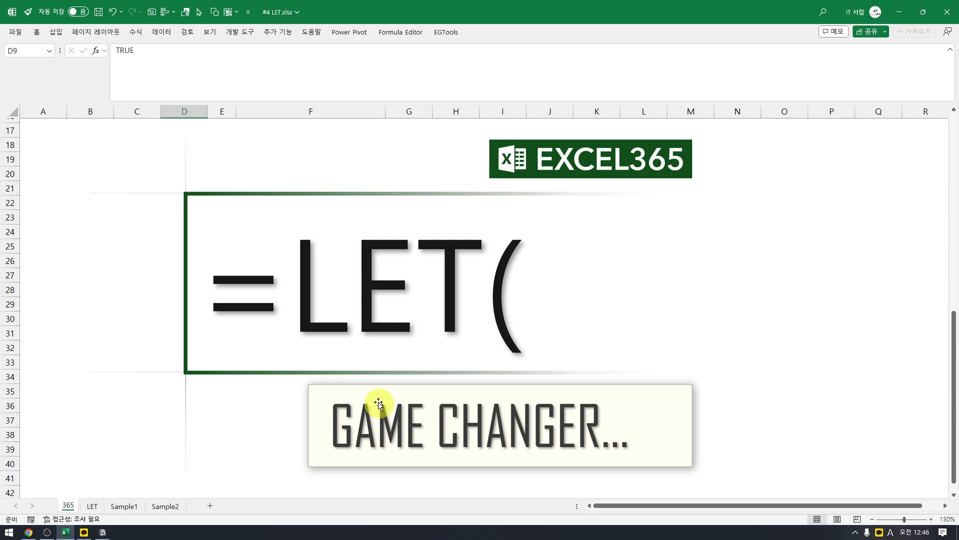
Switch to Chrome and read the LET function article's title and introduction, highlighting the phrase about programming variables
mouse_move(34, 535)
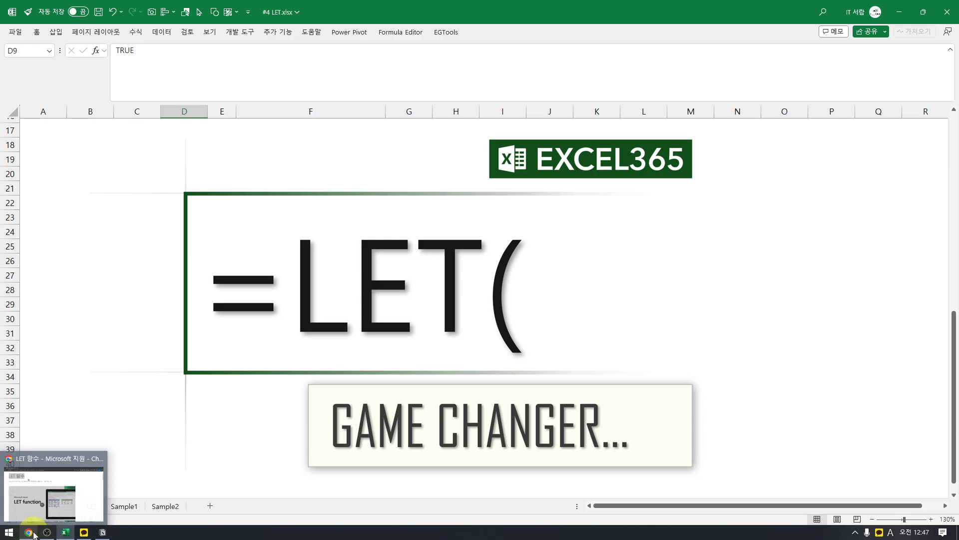
left_click(40, 502)
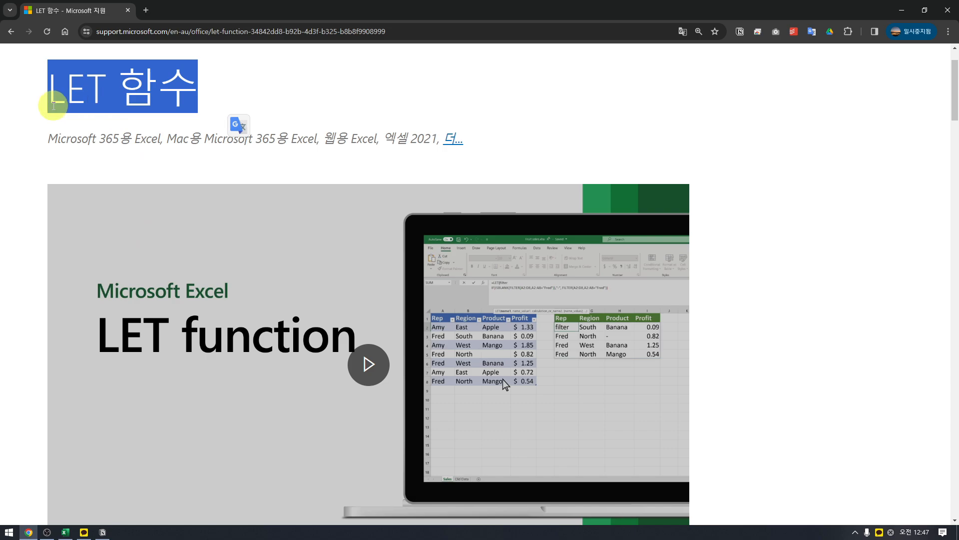
left_click(49, 91)
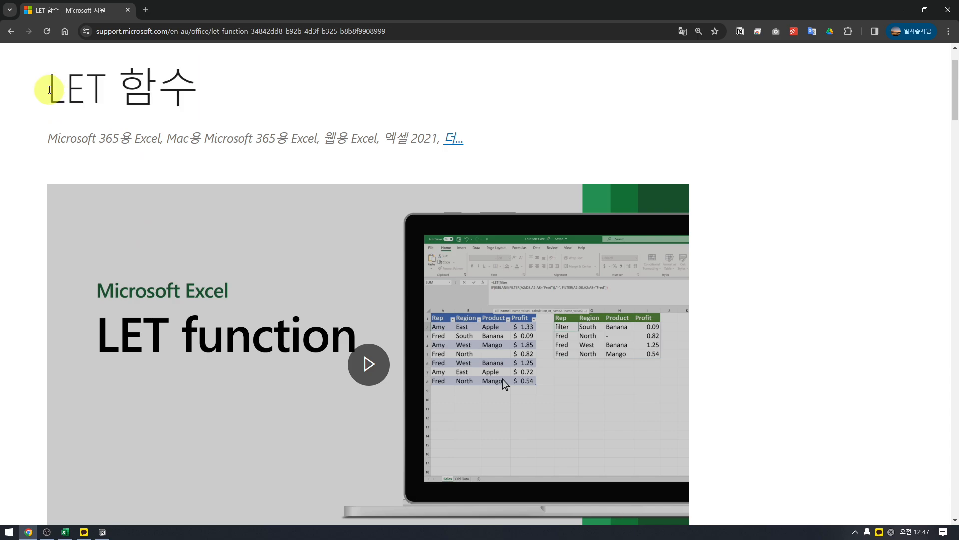
left_click_drag(49, 90, 231, 89)
left_click(214, 85)
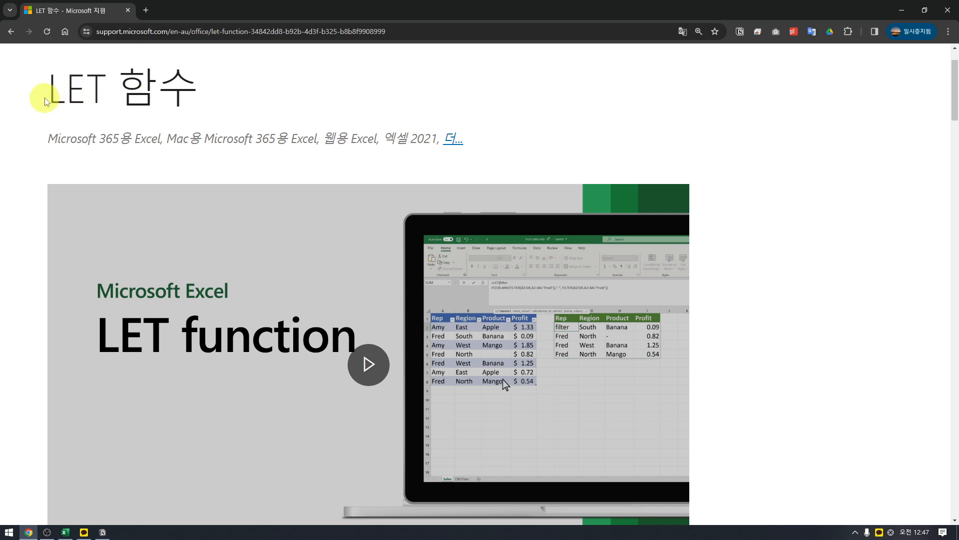
left_click_drag(39, 96, 228, 85)
scroll(280, 230, "down", 5)
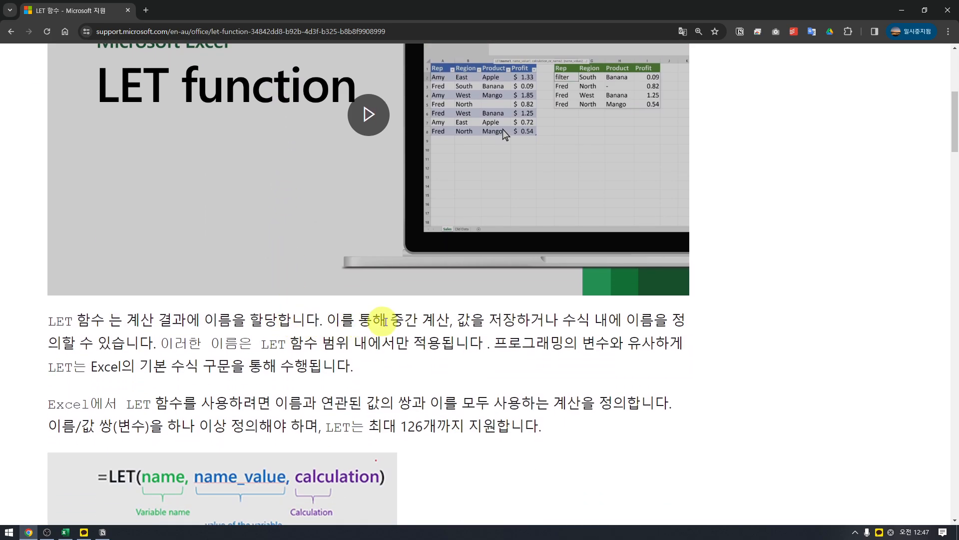
left_click_drag(494, 343, 615, 345)
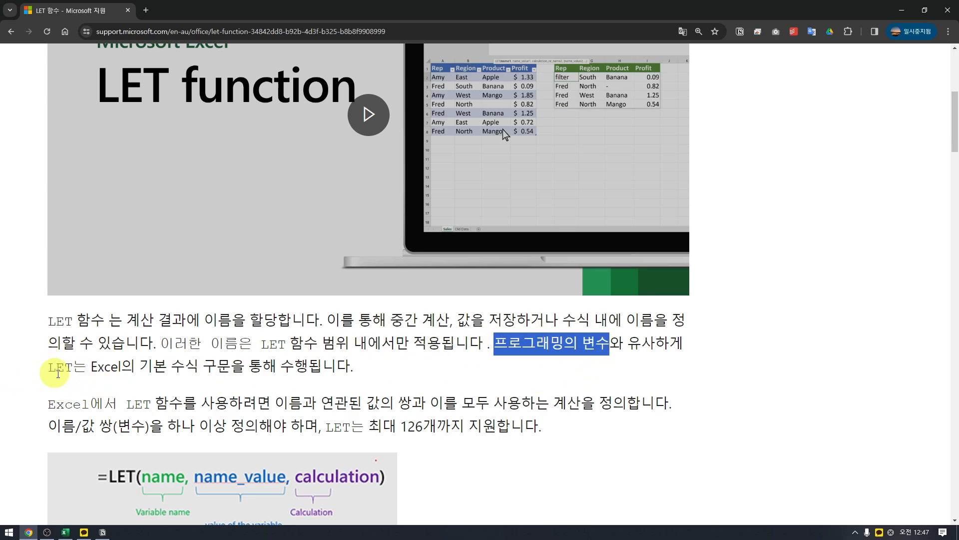
Examine the LET syntax diagram and its two examples, highlighting the sentence on how many name/value pairs are supported
scroll(399, 355, "down", 4)
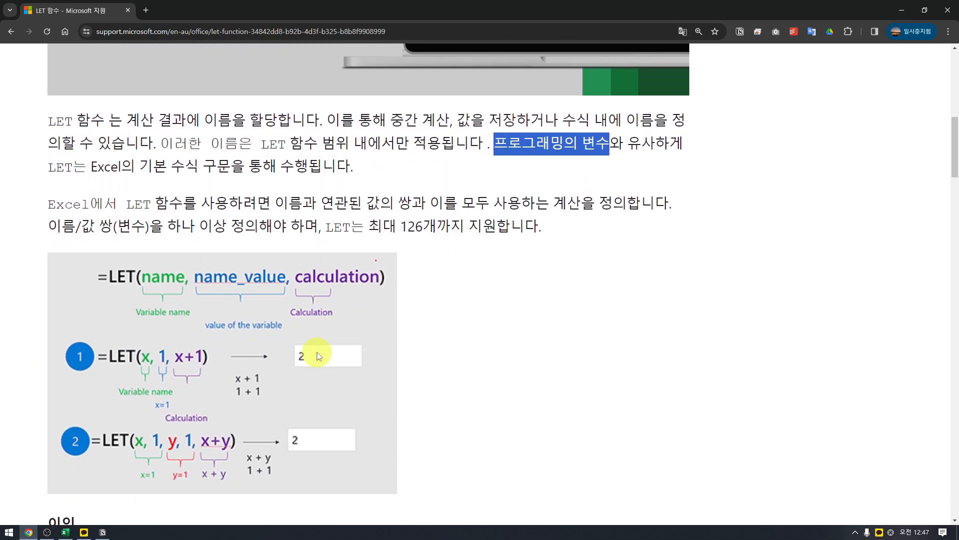
scroll(318, 355, "down", 1)
scroll(316, 349, "up", 1)
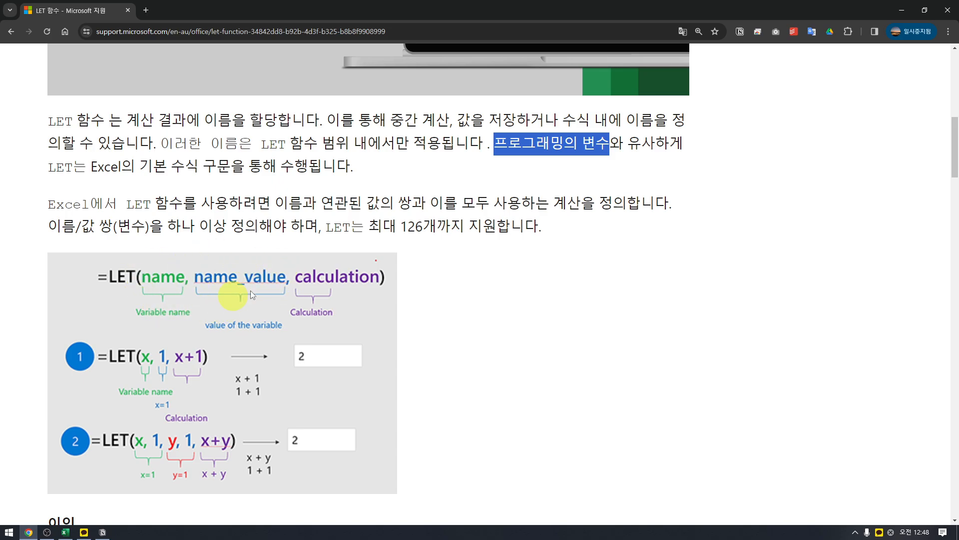
left_click_drag(325, 228, 542, 229)
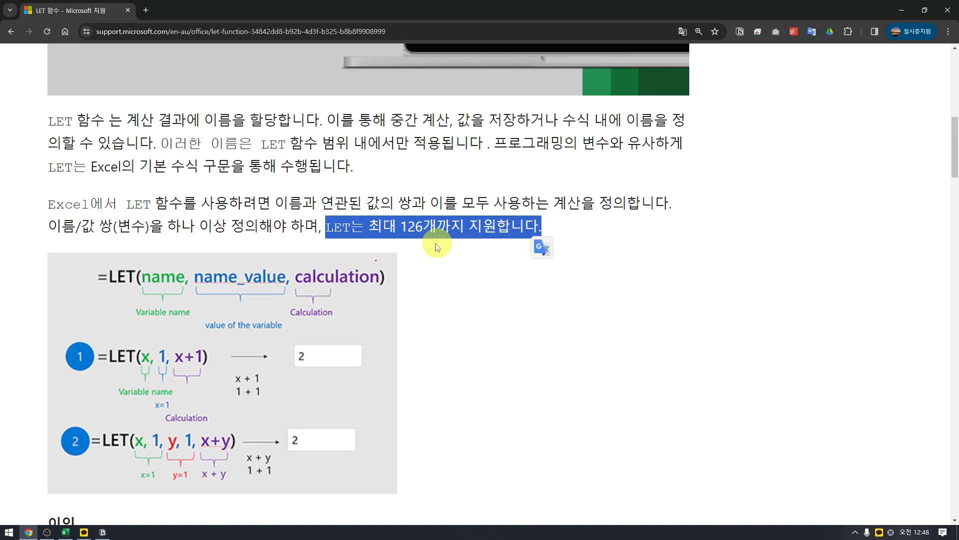
left_click_drag(61, 225, 515, 235)
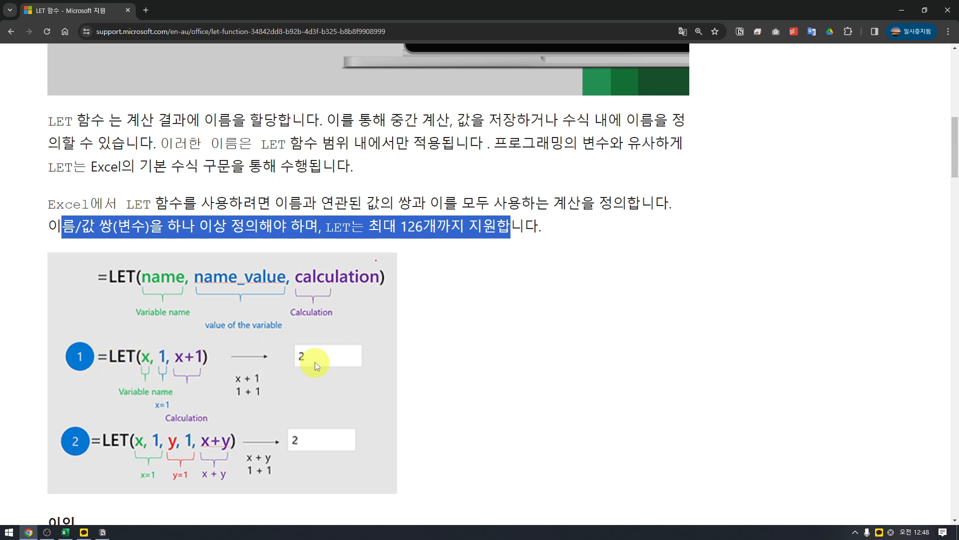
scroll(250, 352, "down", 2)
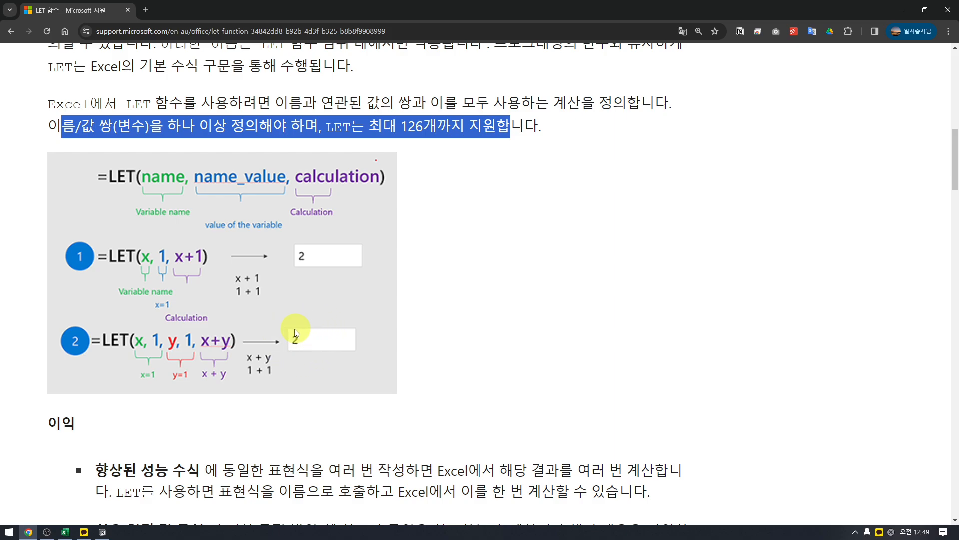
Read the benefits section (이익), highlighting the points on improved performance and on easy reading and composition
scroll(333, 333, "down", 1)
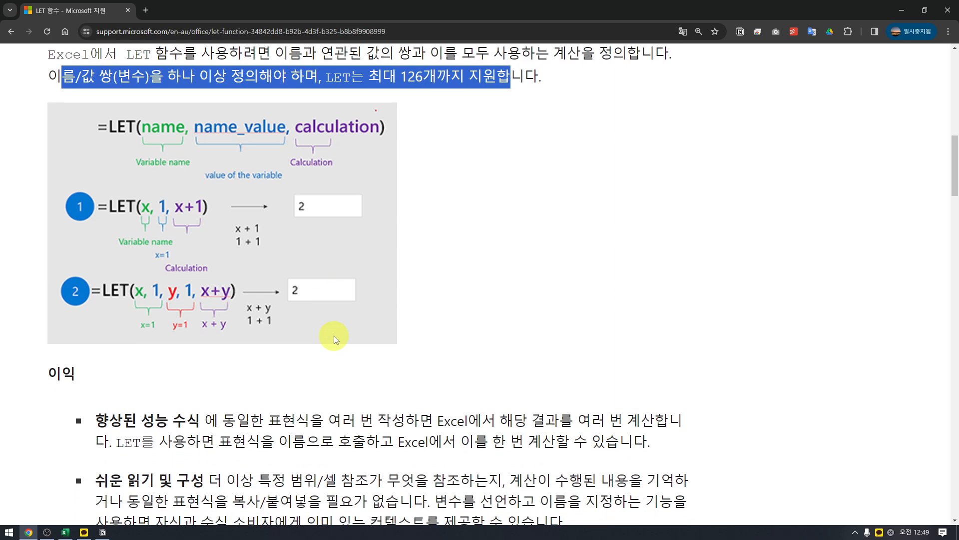
scroll(342, 327, "down", 1)
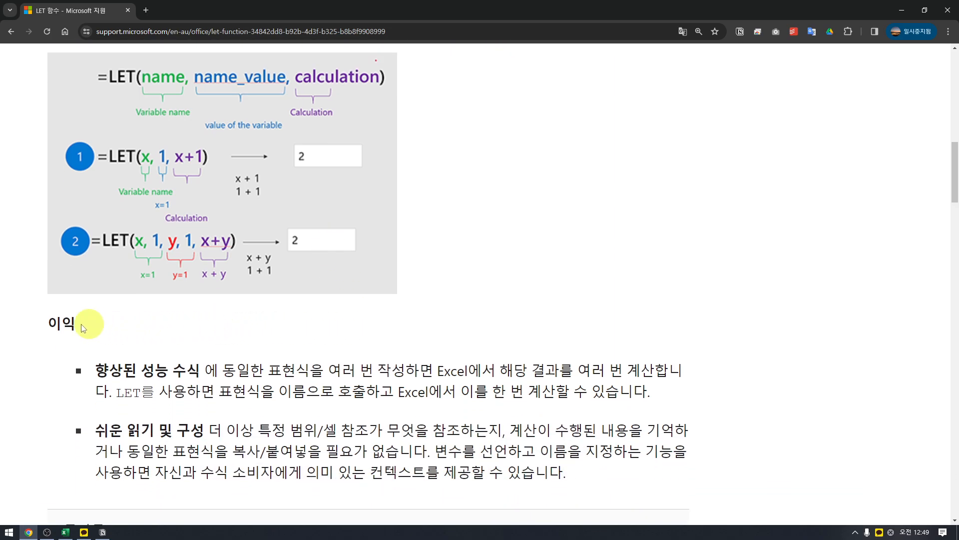
left_click_drag(38, 322, 111, 329)
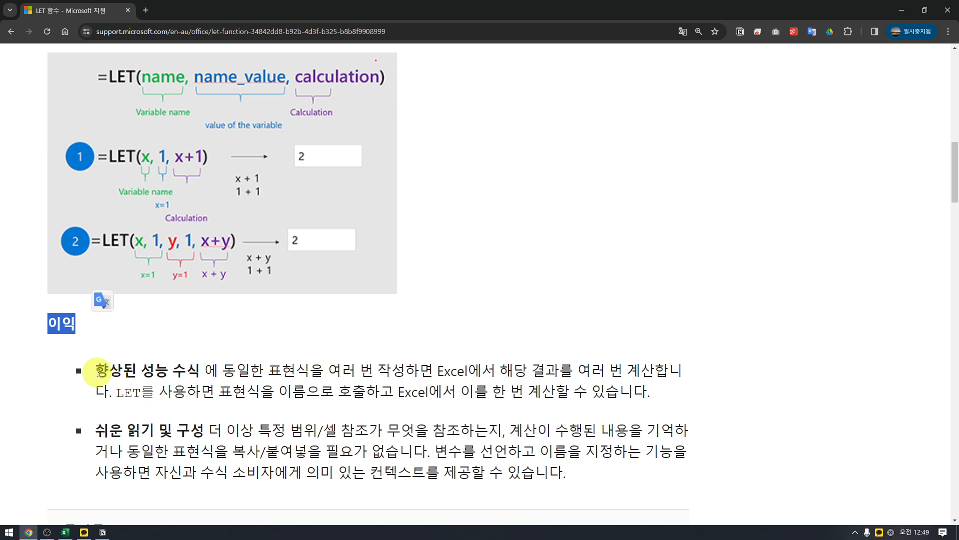
left_click_drag(96, 429, 204, 435)
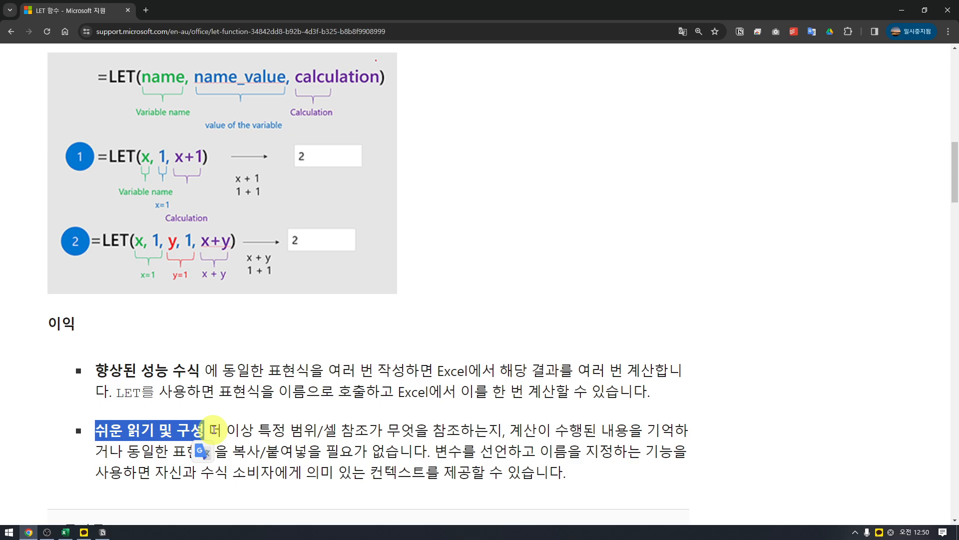
left_click_drag(209, 430, 619, 469)
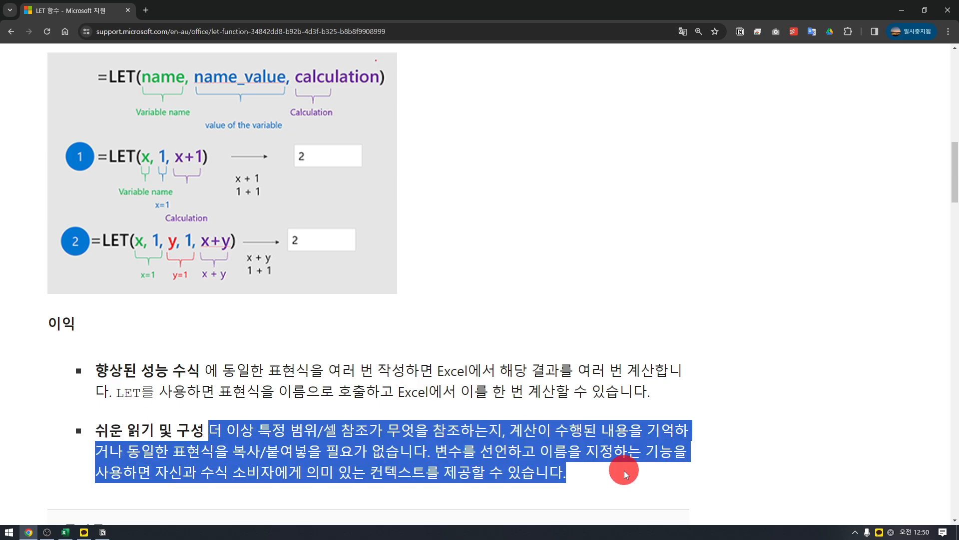
left_click_drag(98, 370, 199, 369)
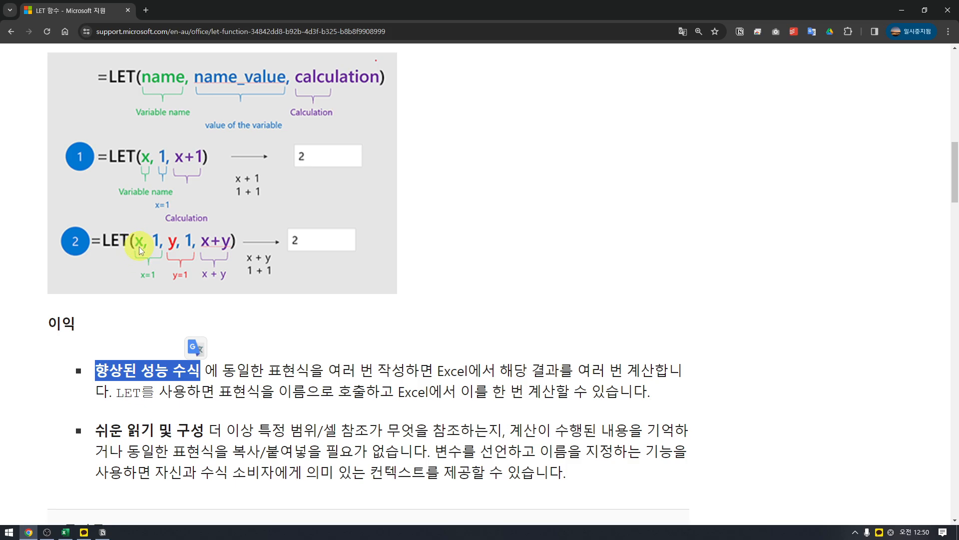
left_click_drag(95, 430, 213, 430)
left_click_drag(338, 430, 577, 471)
left_click(178, 456)
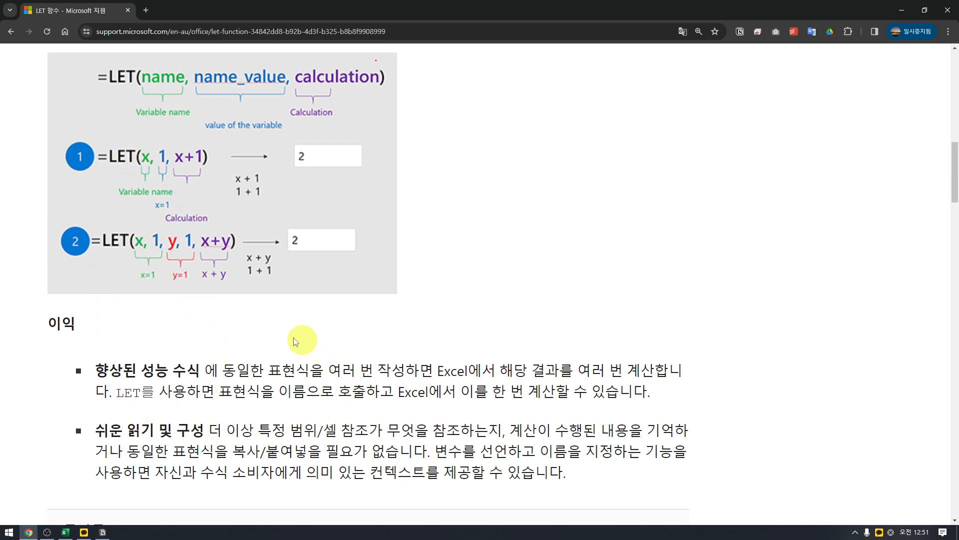
left_click_drag(95, 370, 693, 390)
Switch to Excel and open the LET sheet
left_click(65, 532)
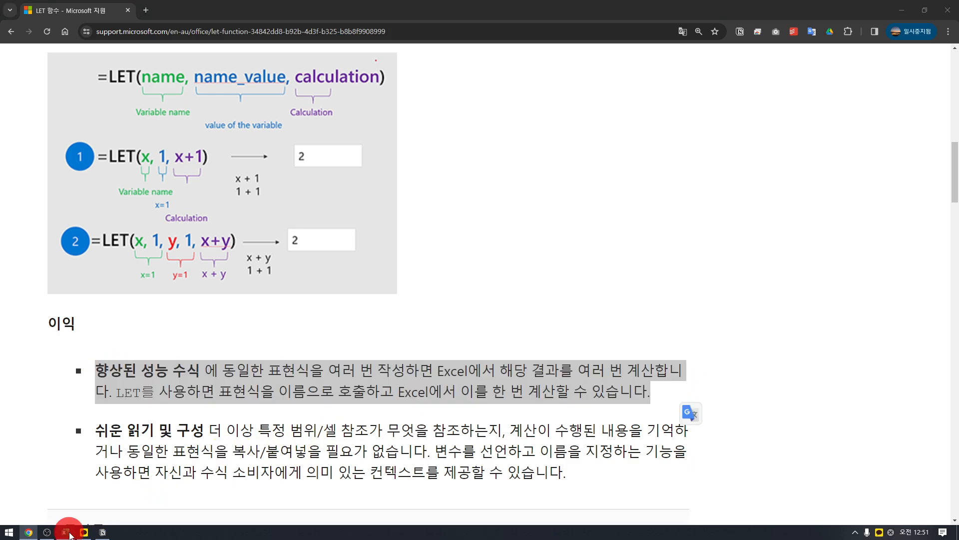
left_click(92, 506)
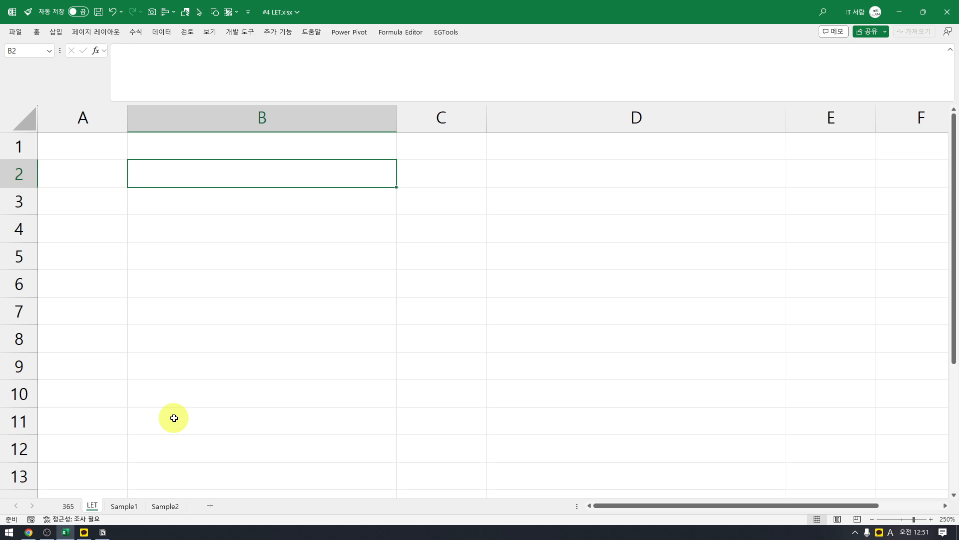
type("=let")
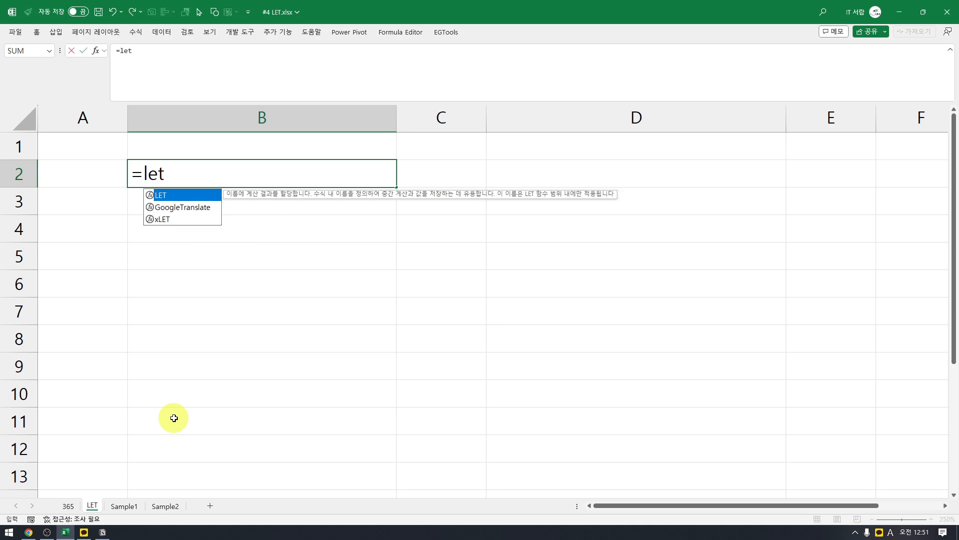
key("Tab")
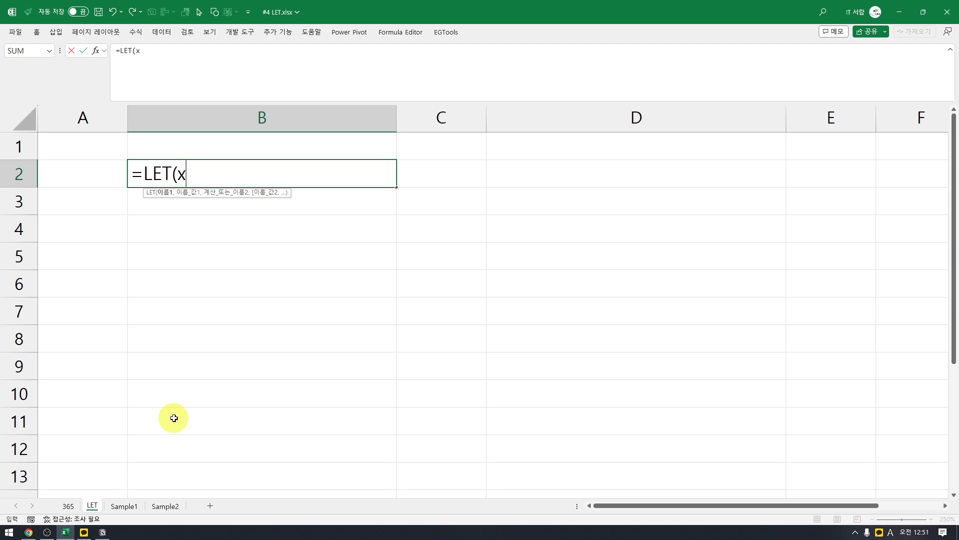
type(",")
key("BackSpace")
key("BackSpace")
type("1")
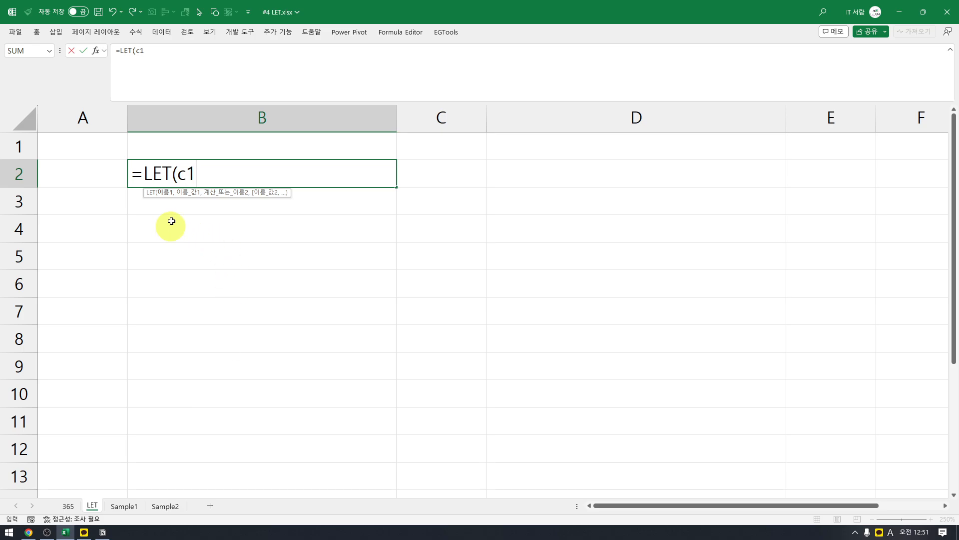
left_click_drag(177, 173, 200, 180)
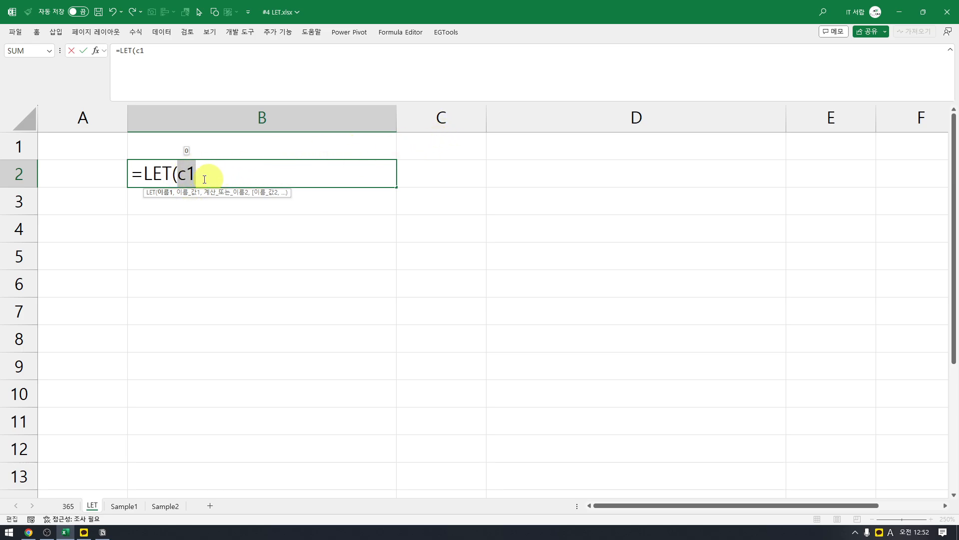
left_click(178, 174)
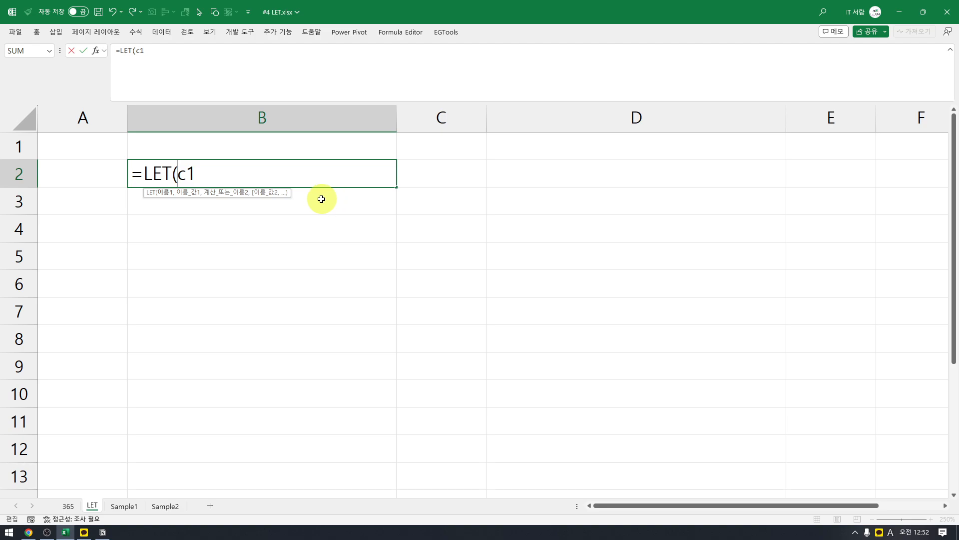
key("Escape")
Examine the sheet's last columns and last row starting from cell A1, and finish with cell B2 selected
left_click(102, 146)
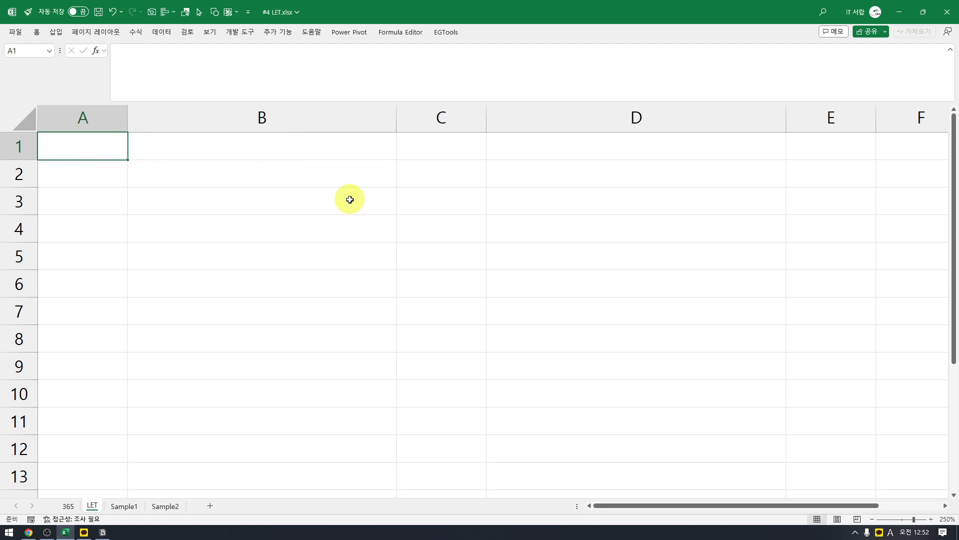
key("ctrl+Right")
key("Left")
key("Left")
key("Left")
key("Left")
key("Left")
key("Left")
key("Left")
key("Left")
key("Left")
key("Left")
key("Left")
key("Left")
key("Left")
key("Left")
key("Left")
key("Left")
key("Left")
key("Left")
key("Left")
key("Left")
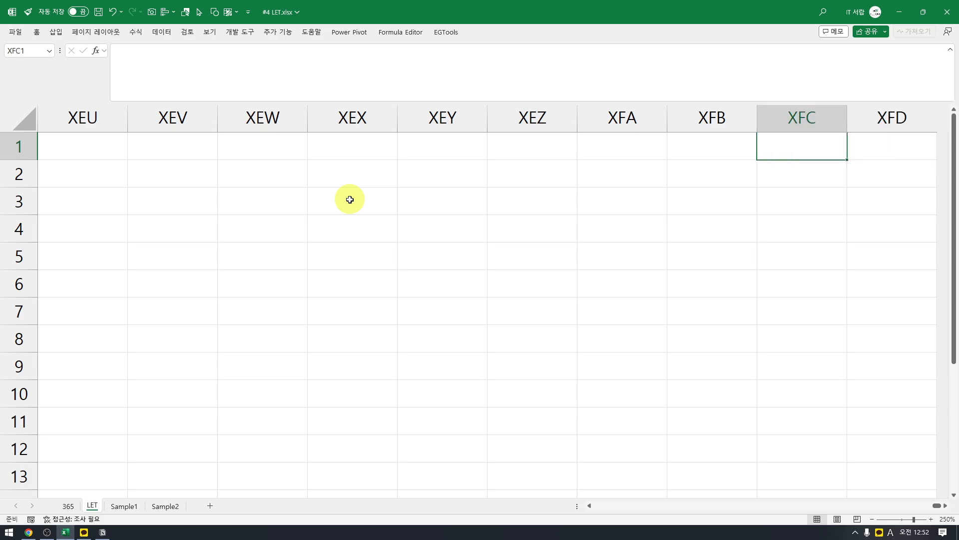
key("ctrl+Left")
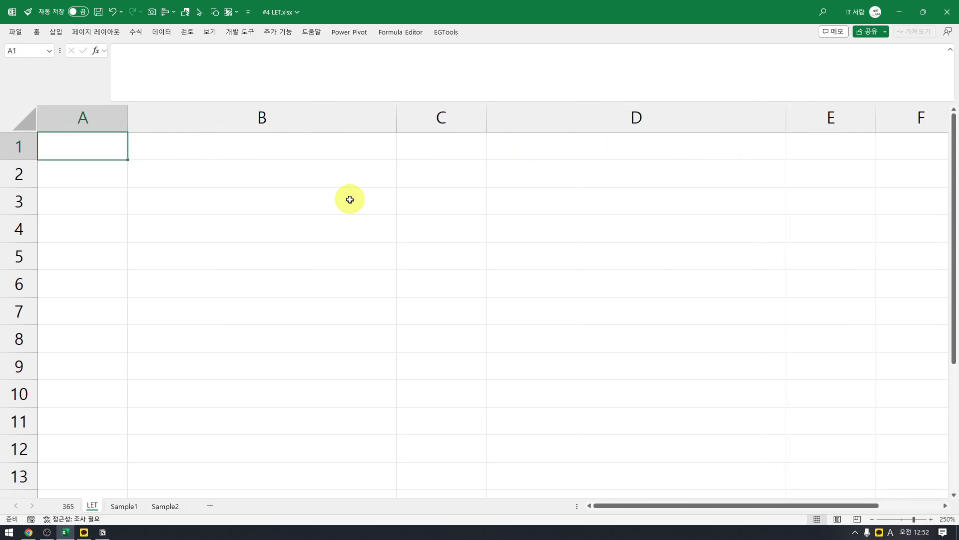
key("ctrl+Down")
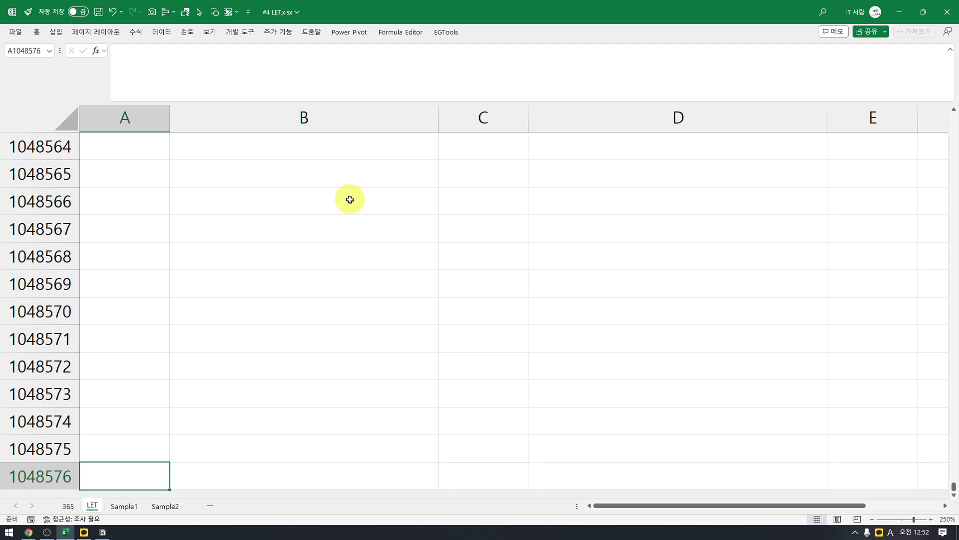
key("ctrl+Up")
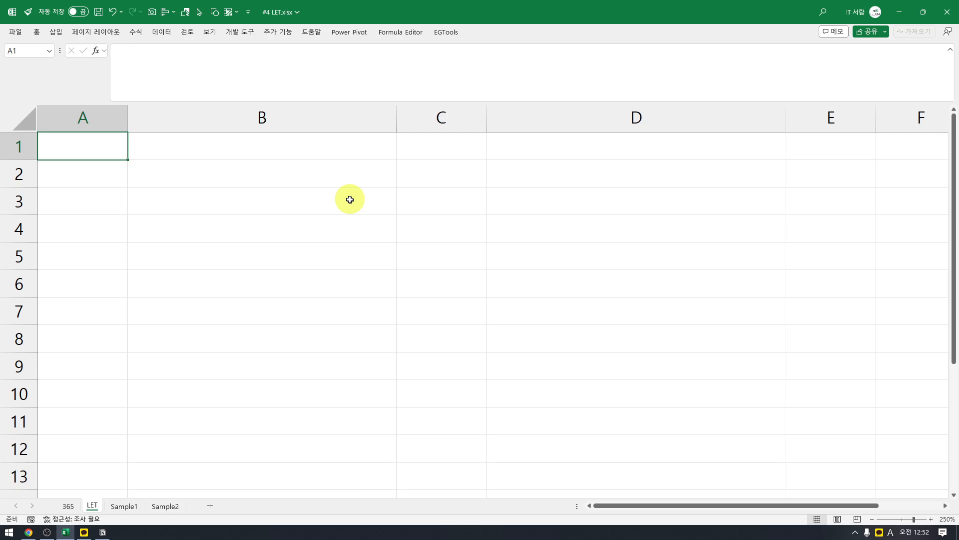
key("Right")
key("Down")
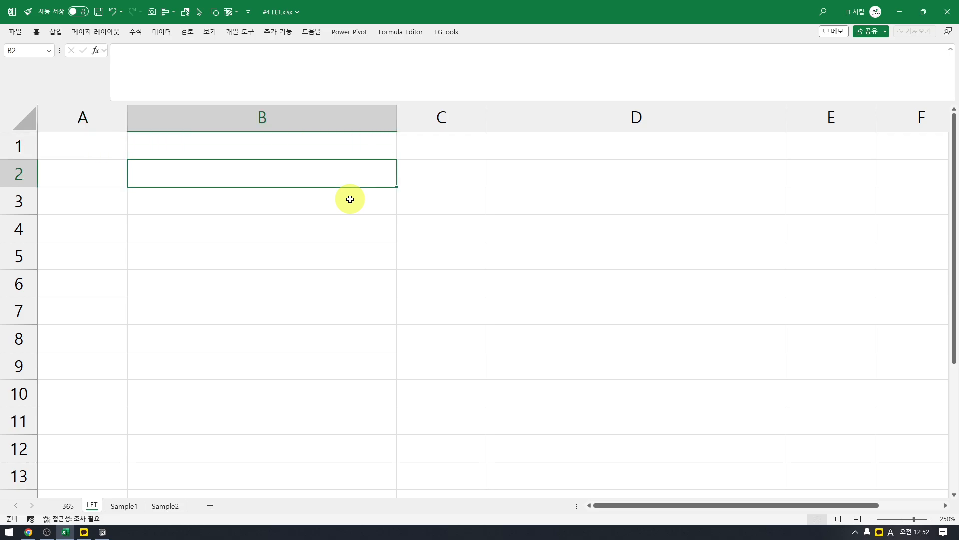
Try to enter =let(a1048576,"A",a1048576) in cell B2, using a valid cell address as the variable name
type("=let(")
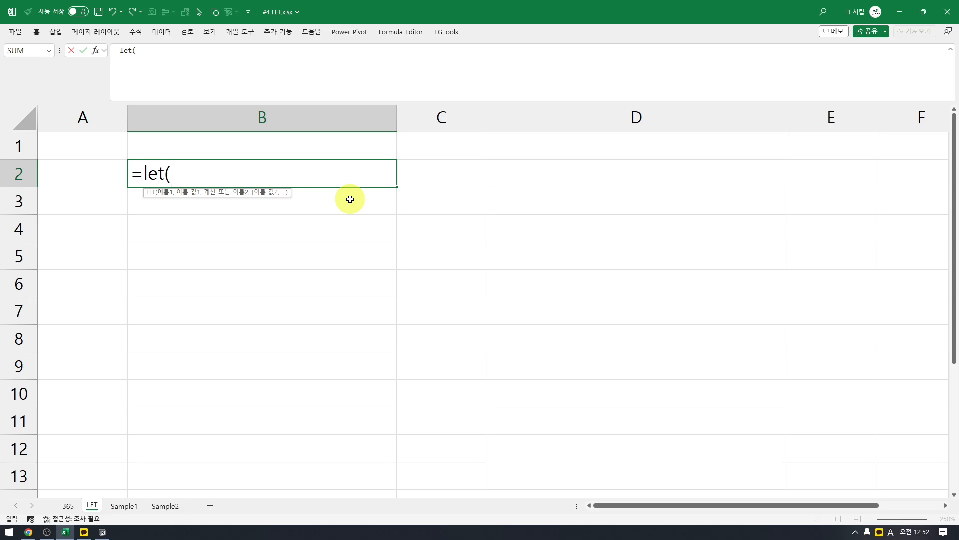
type("a1048576")
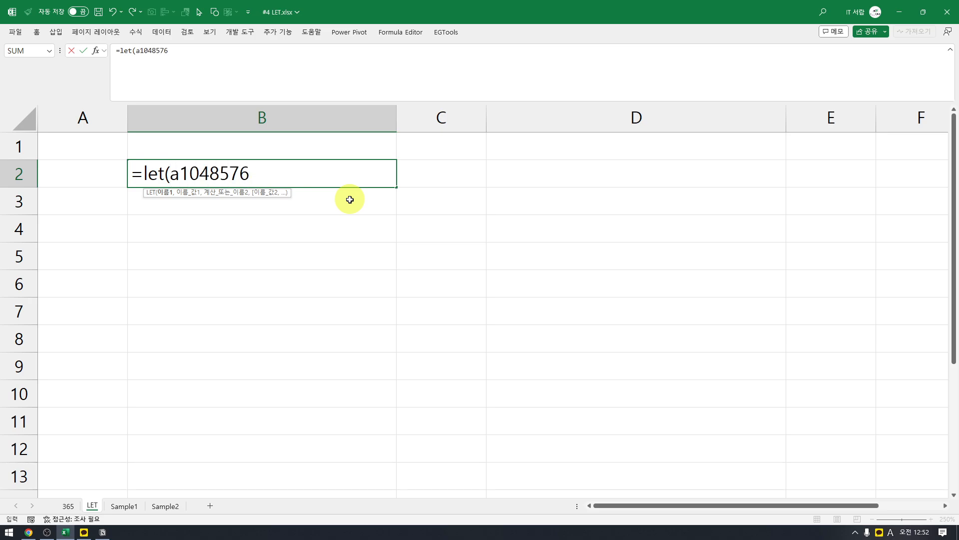
type(",\"a")
key("BackSpace")
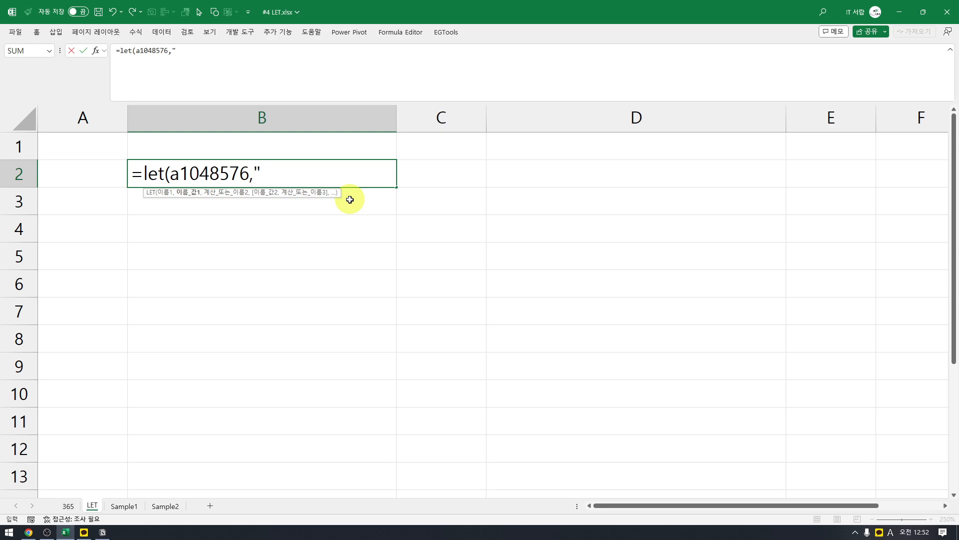
type("A\",")
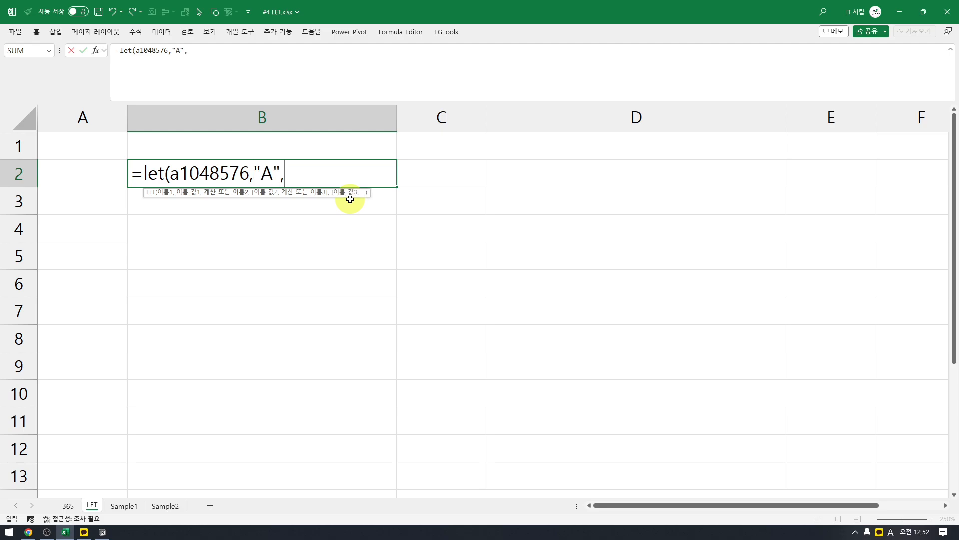
type("a1048576")
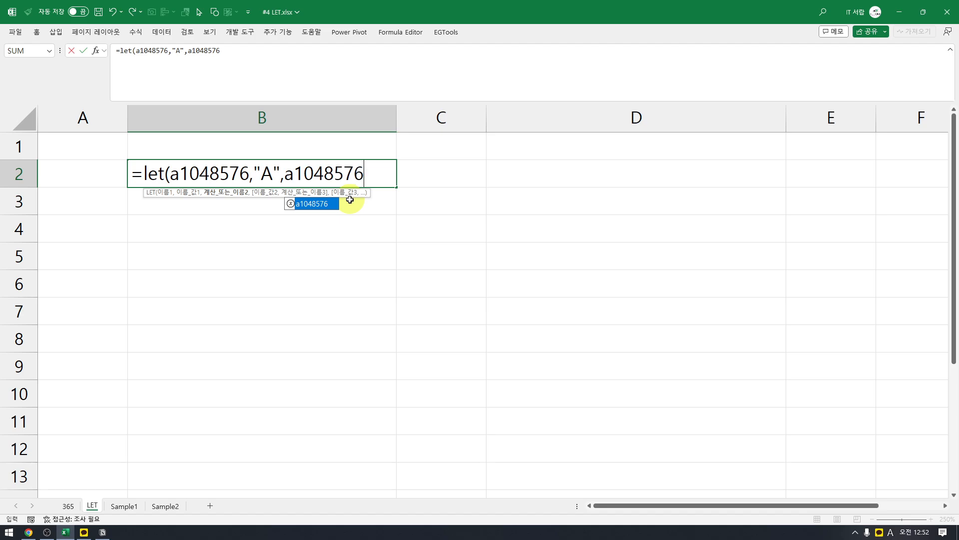
type(")")
key("Return")
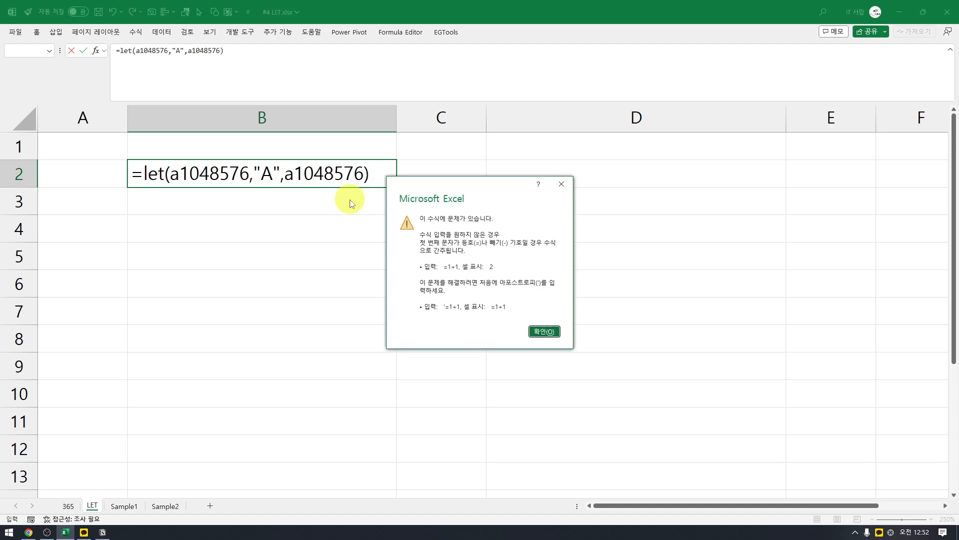
key("Return")
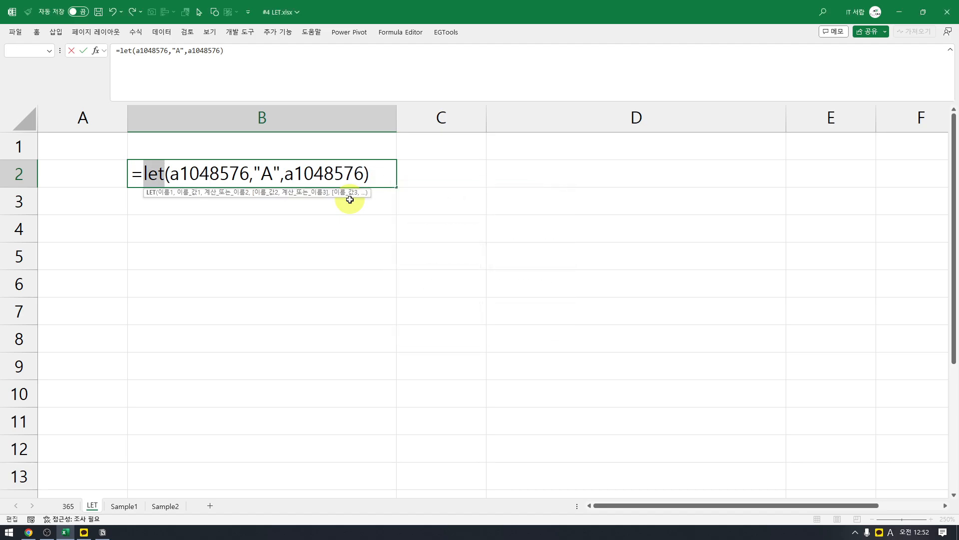
Change both occurrences of the variable name in B2's LET formula to a1048577, enter it, and highlight the name argument
left_click(248, 175)
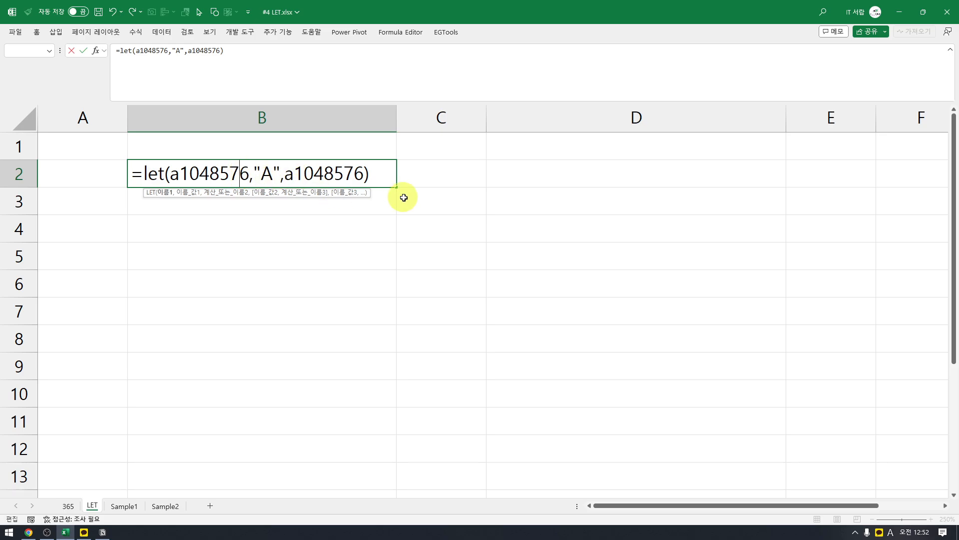
key("BackSpace")
type("7")
key("End")
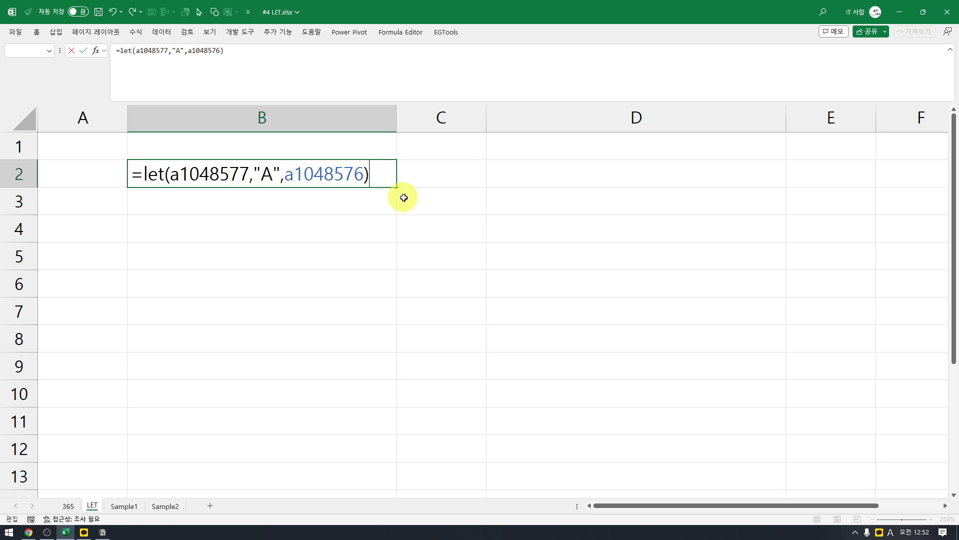
key("Left")
key("BackSpace")
type("7")
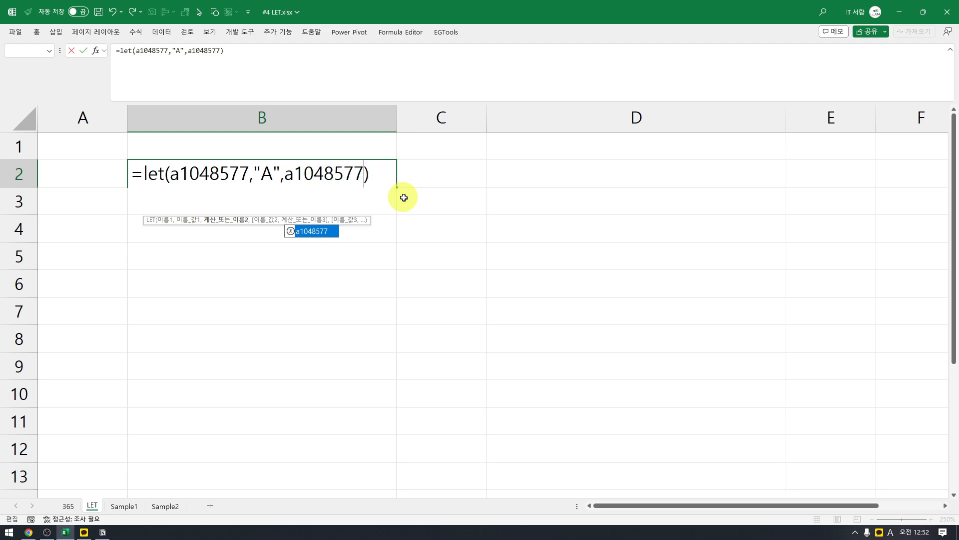
key("Return")
key("Up")
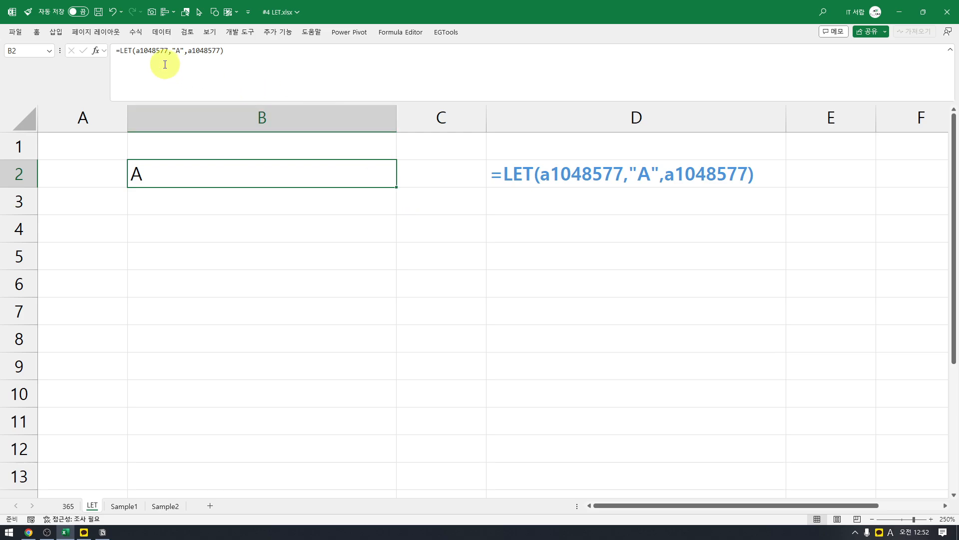
double_click(150, 50)
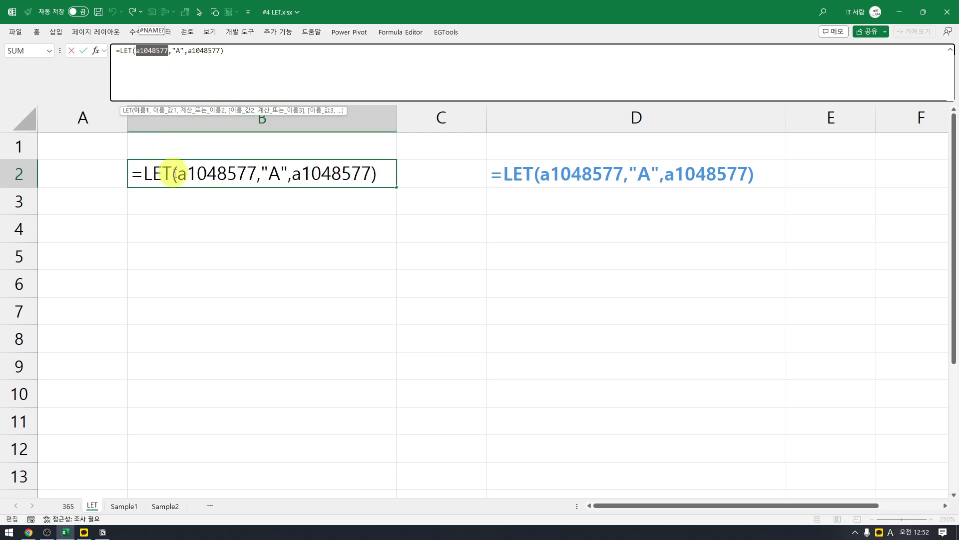
key("Escape")
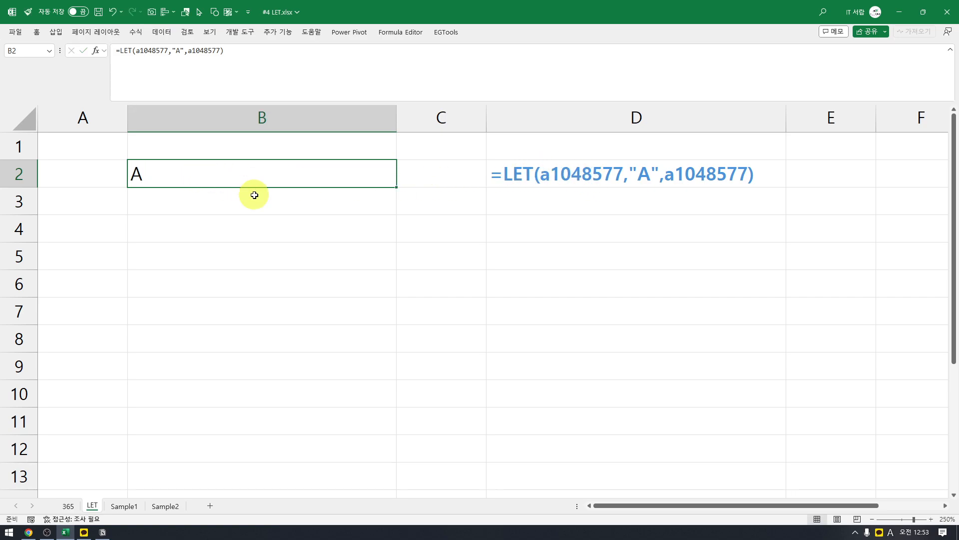
Try to replace B2's formula with =let(1,"A",1), using only a number as the variable name
type("=let(")
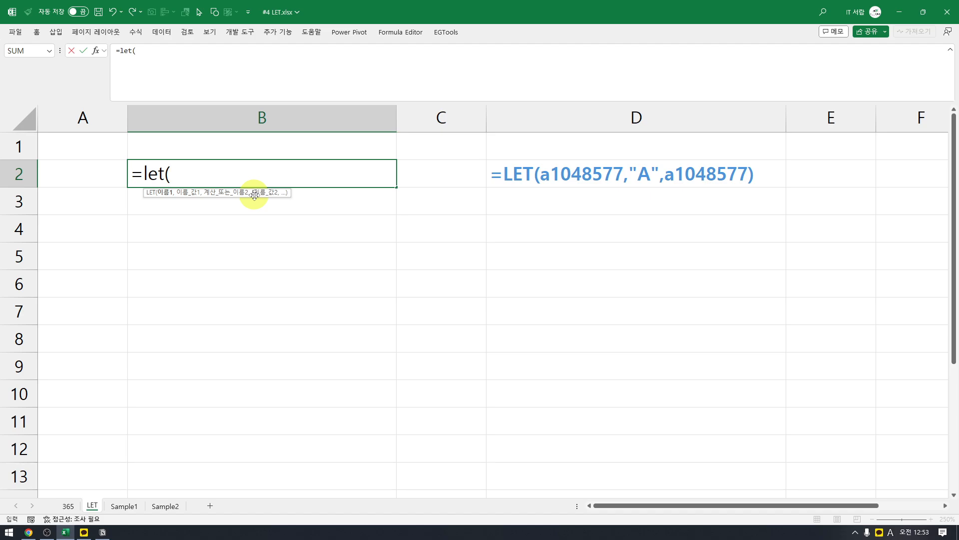
type("1,")
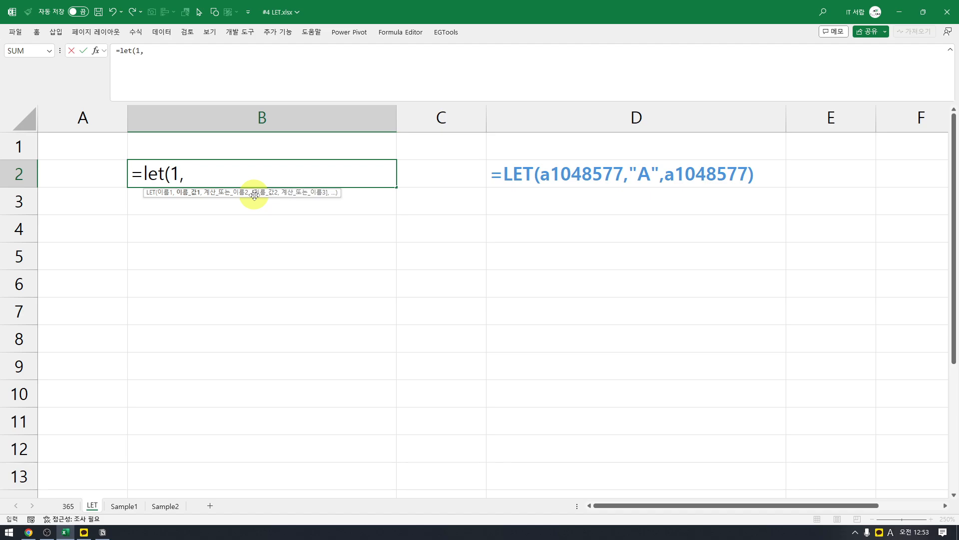
type("\"A\",1)")
key("Return")
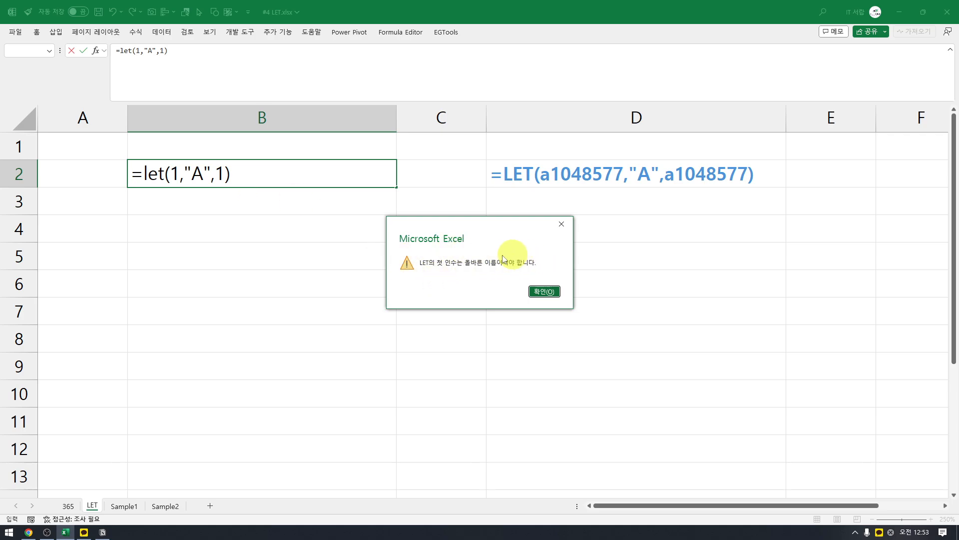
left_click(534, 288)
Try to enter the LET formula in B2 with 1a as the variable name in both places
left_click(179, 173)
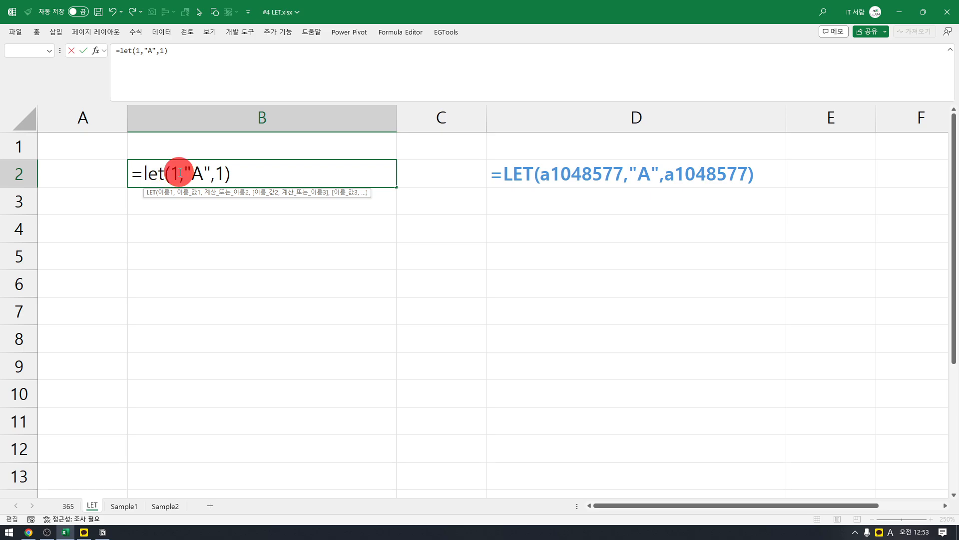
type("a")
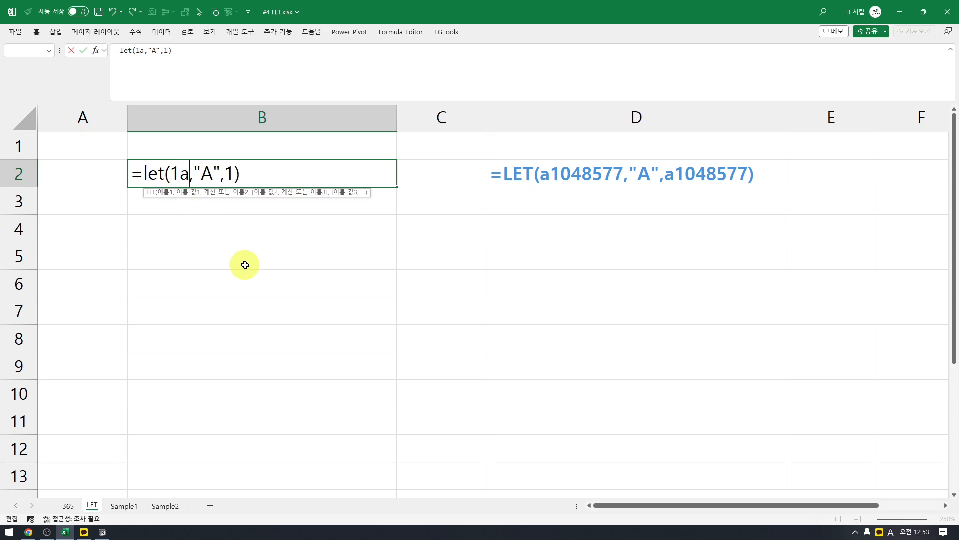
key("Right")
key("Right")
key("Right")
key("Right")
key("Right")
key("Right")
type("a")
key("Return")
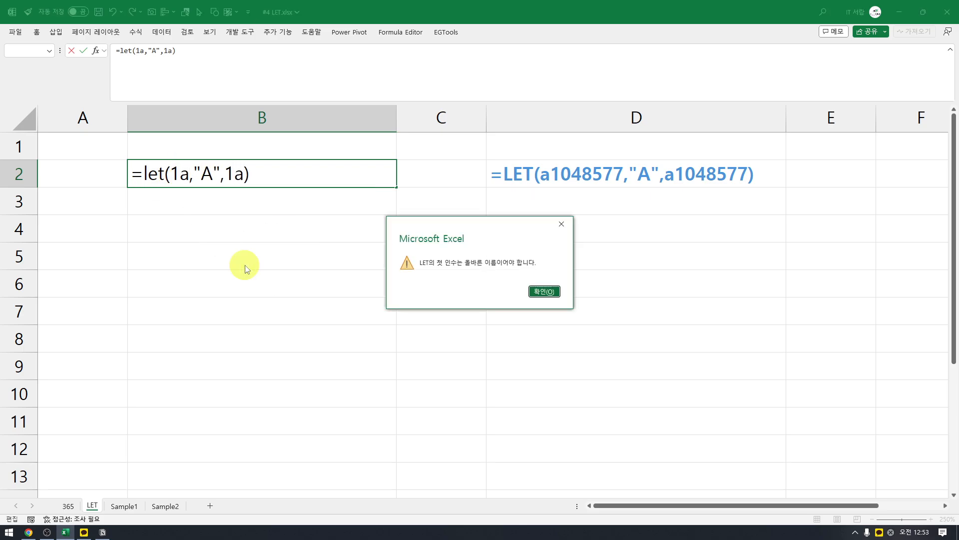
key("Return")
Clear the arguments of B2's LET formula and name its first variable 과일
key("Right")
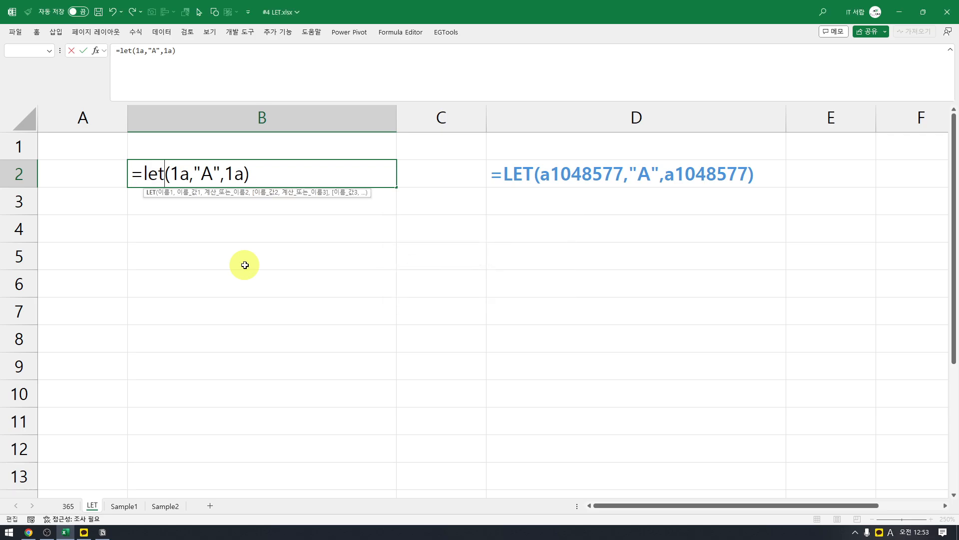
key("Right")
key("shift+End")
key("Delete")
type("d")
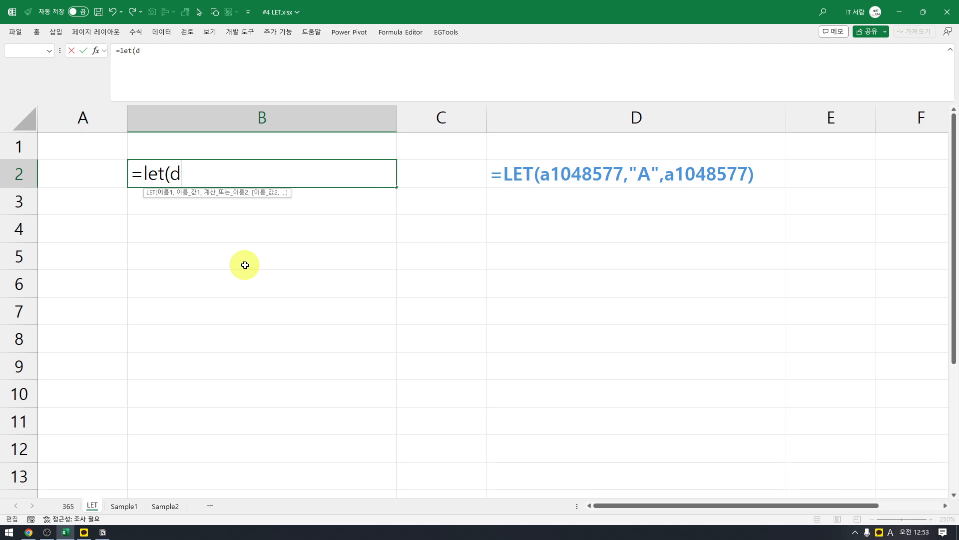
key("BackSpace")
type("d")
key("BackSpace")
key("Hangul")
type("과일,")
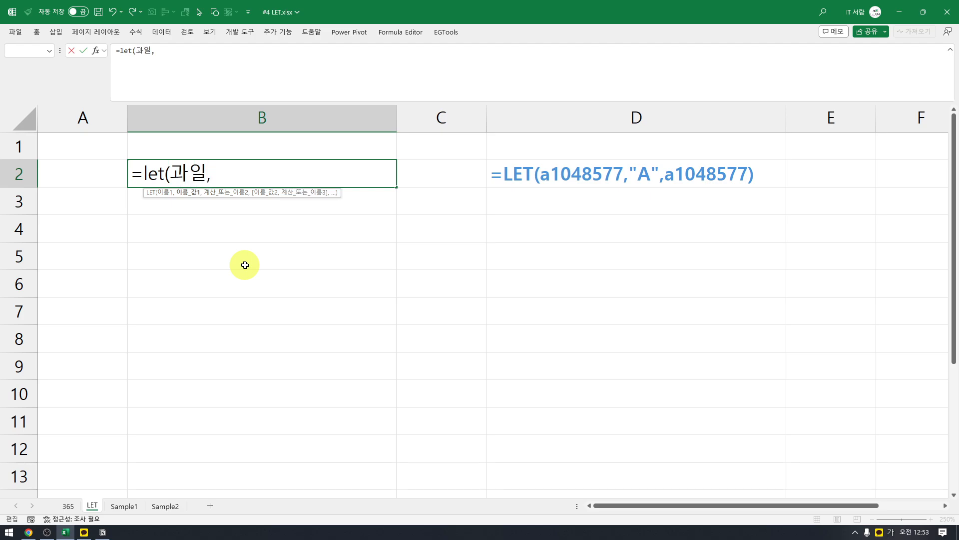
Assign "Apple" to 과일, return 과일 as the calculation, and enter the LET formula in B2
key("Hangul")
type("\"Ap")
type("ple'")
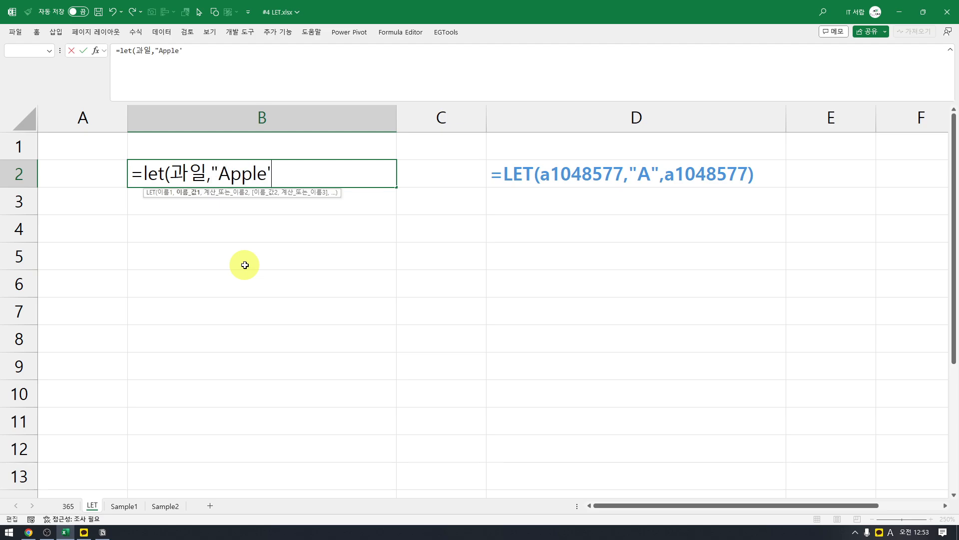
type("\",")
key("Hangul")
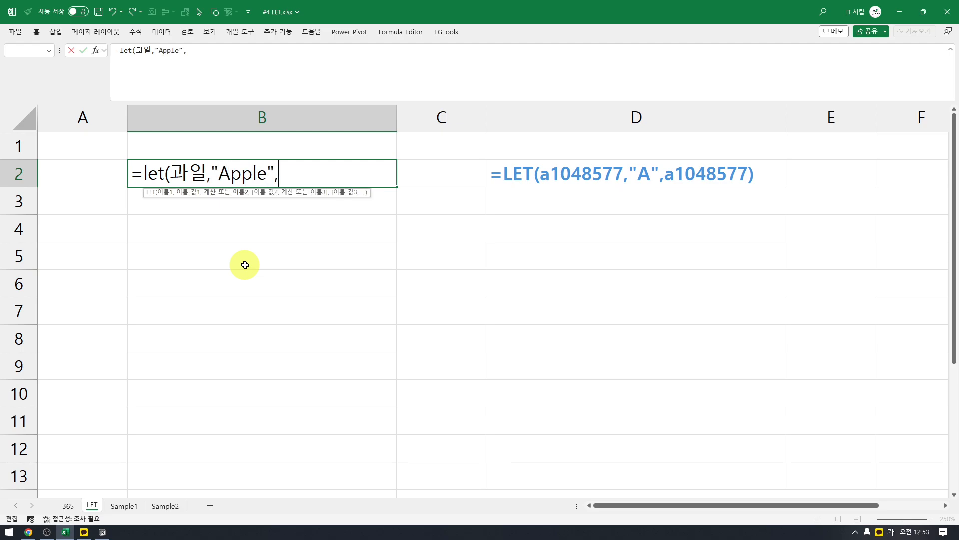
type("과일)")
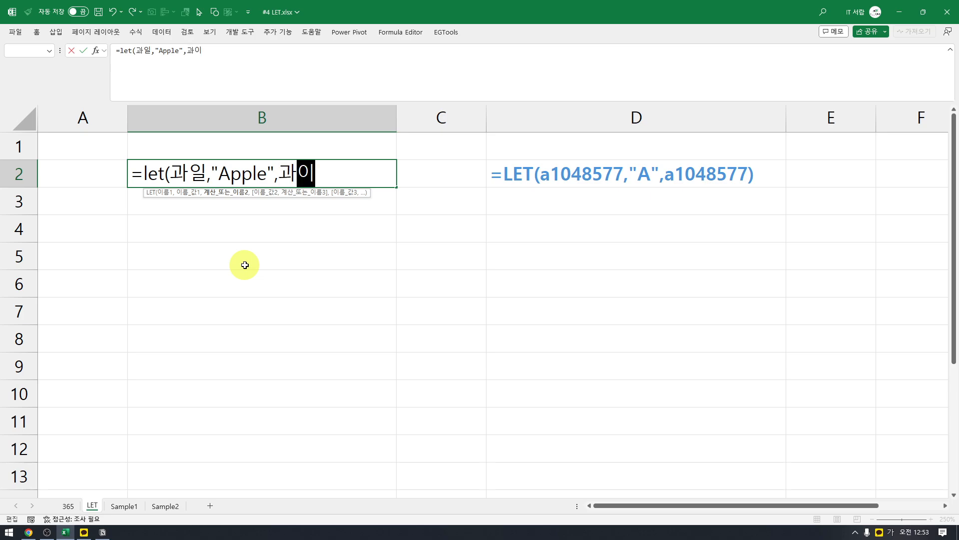
key("Return")
key("Up")
key("Right")
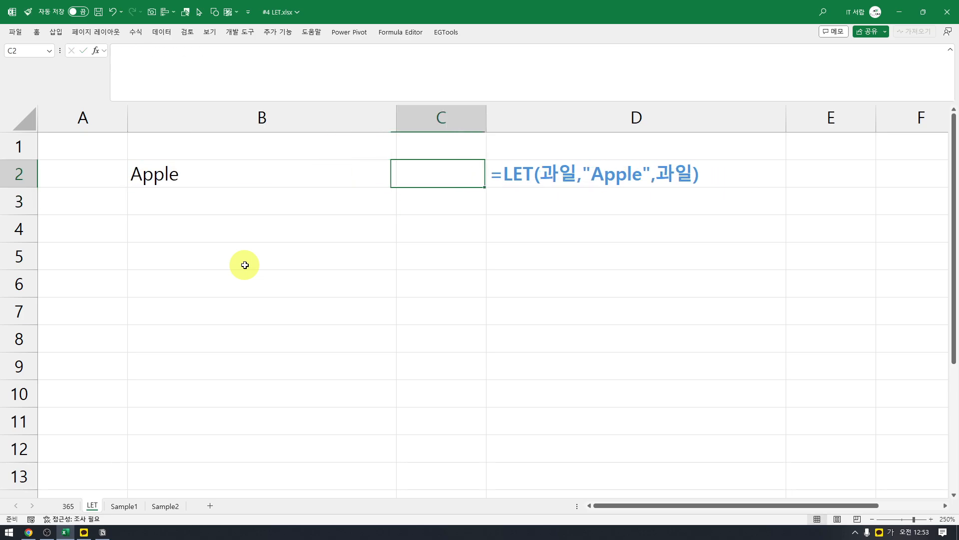
key("Left")
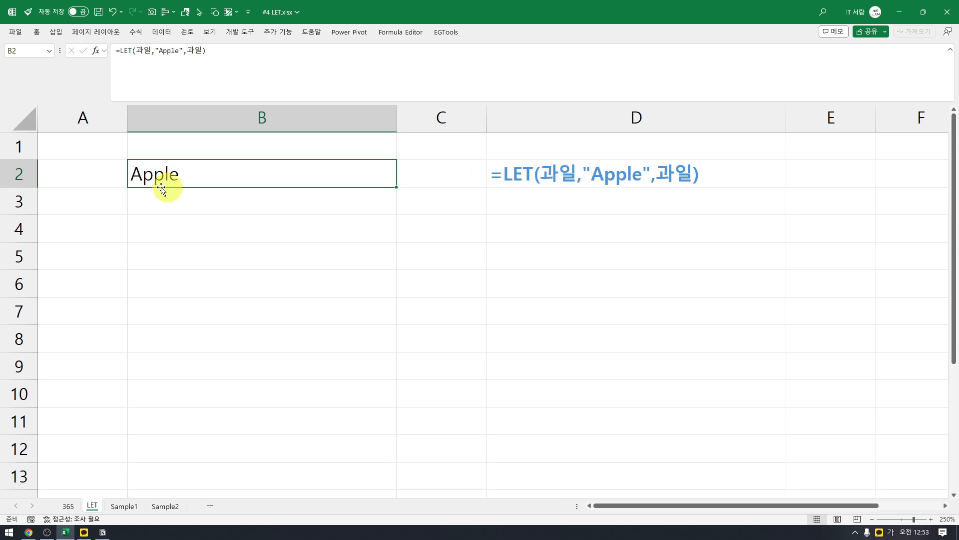
Replace the arguments of B2's LET formula with a first variable named sr
left_click(140, 51)
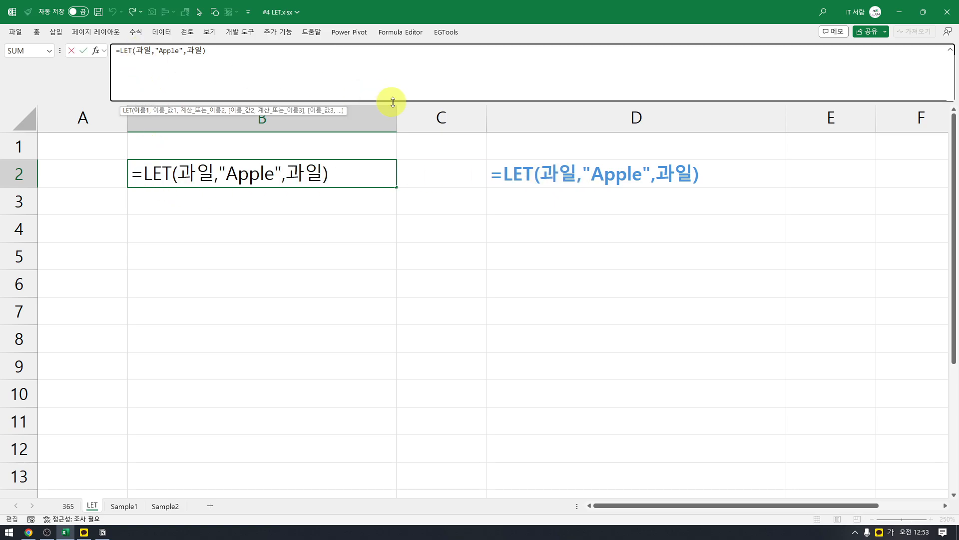
key("shift+End")
key("Delete")
type("ㅇ")
key("BackSpace")
key("Hangul")
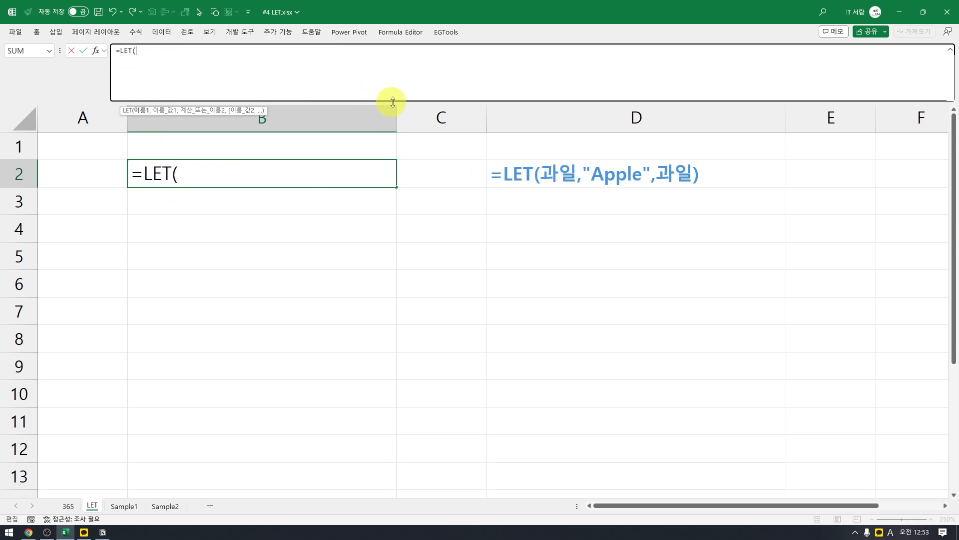
type("x")
key("BackSpace")
type("sr,")
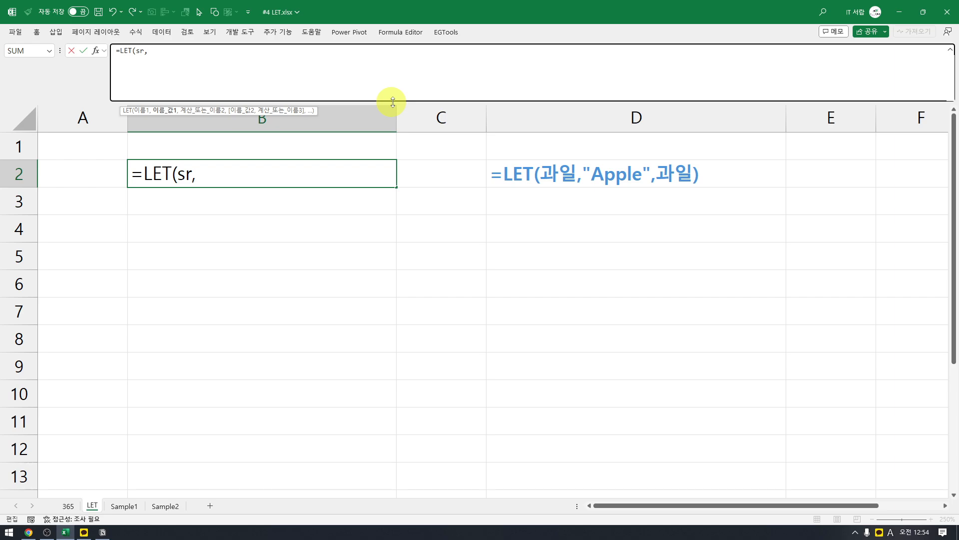
Complete B2's LET formula by assigning 100 to sr, adding z with value 50, and calculating sr/z
type("100,")
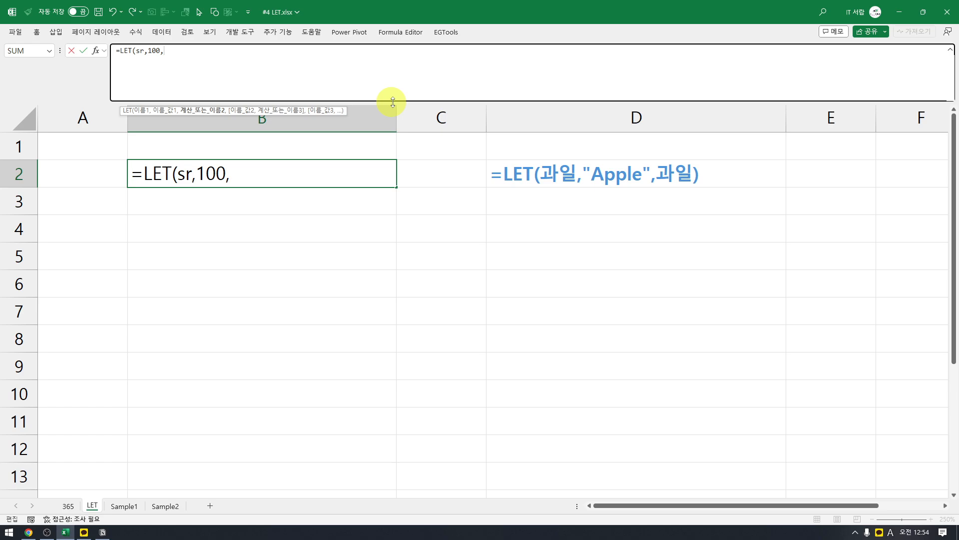
type("z,50")
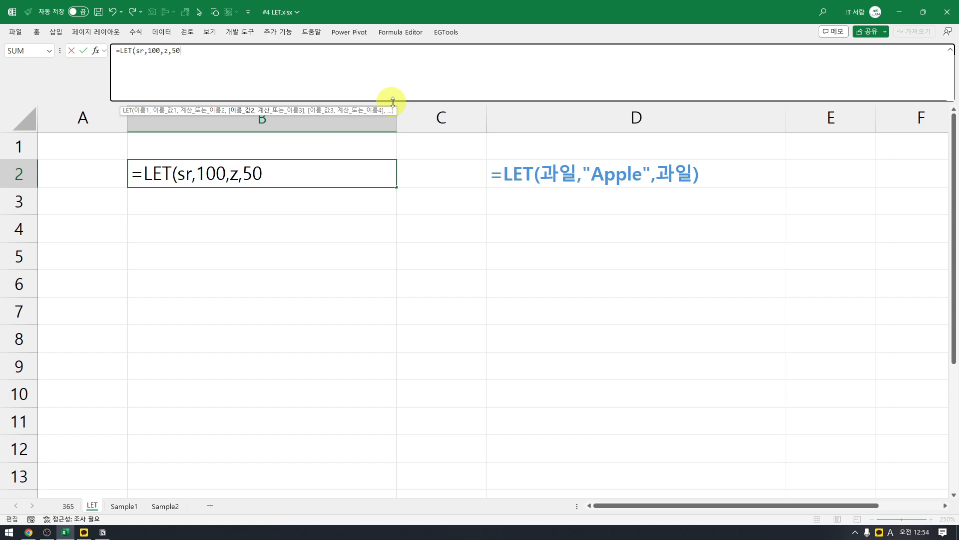
type(",sr")
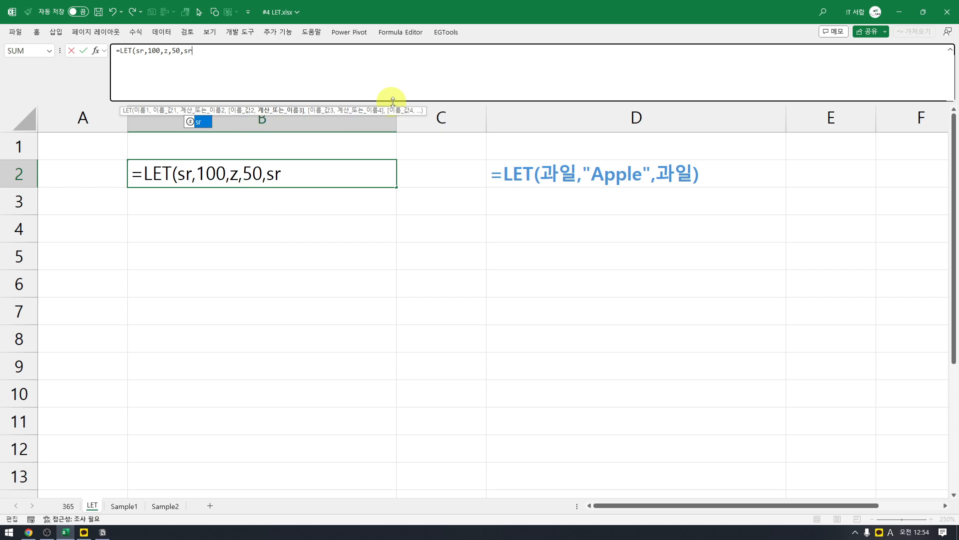
type("/z)")
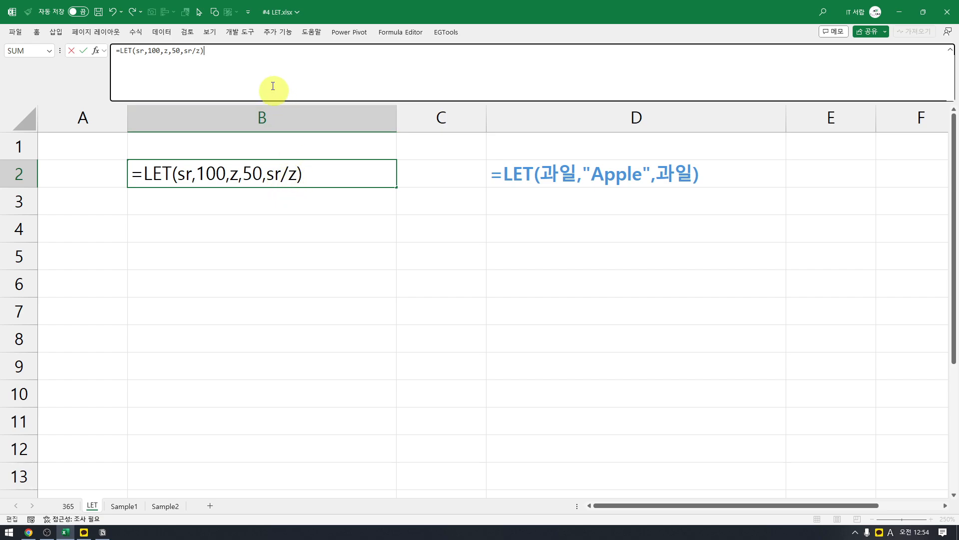
key("Return")
key("Up")
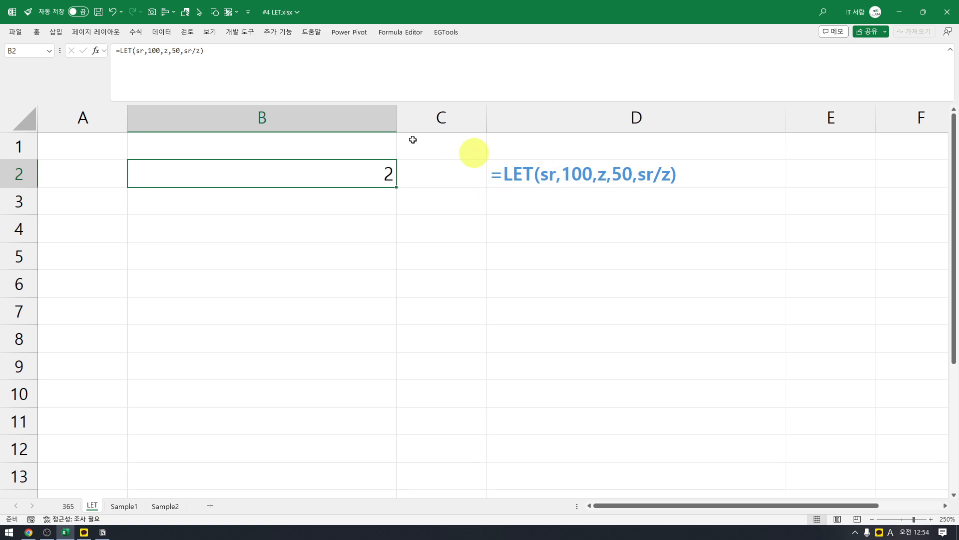
Add a third variable k with value 30 before the calculation in B2's LET formula
left_click(185, 51)
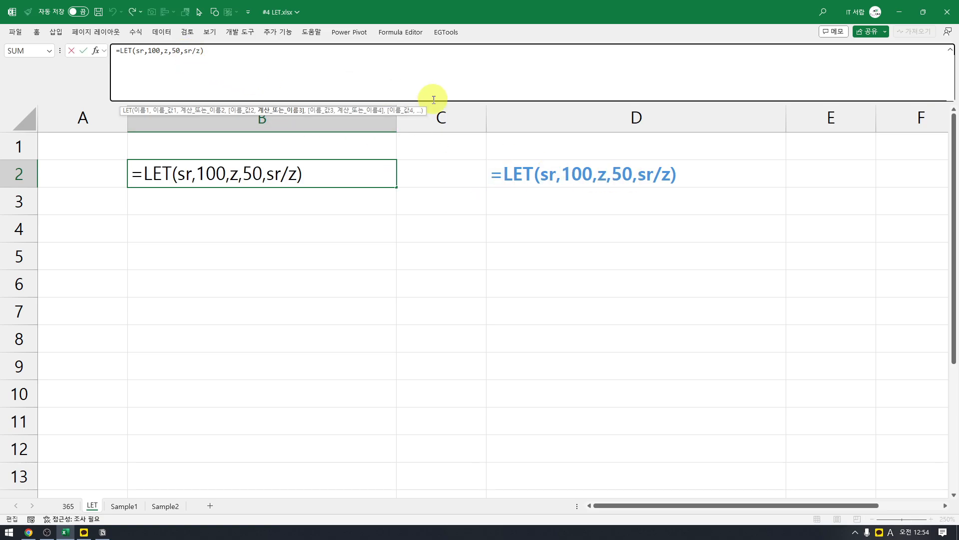
type("k")
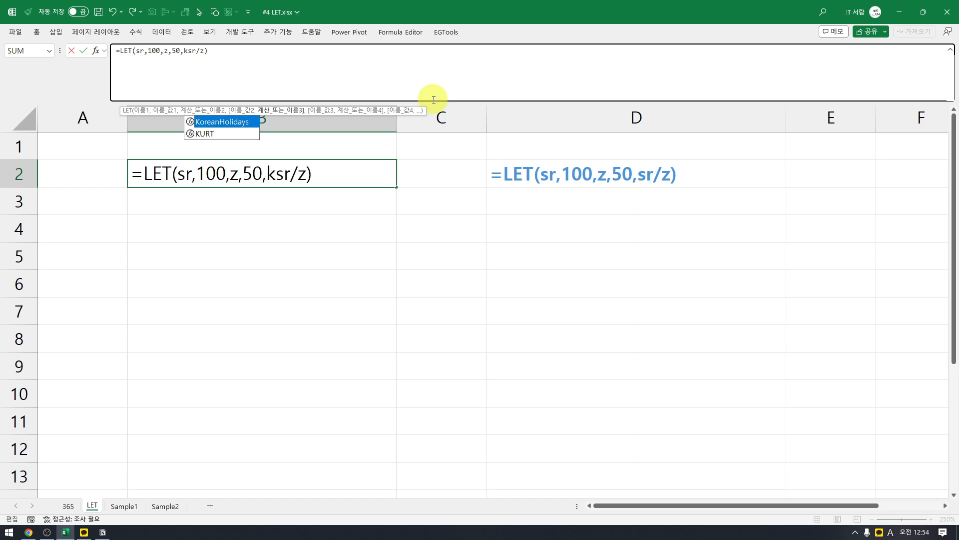
type(",")
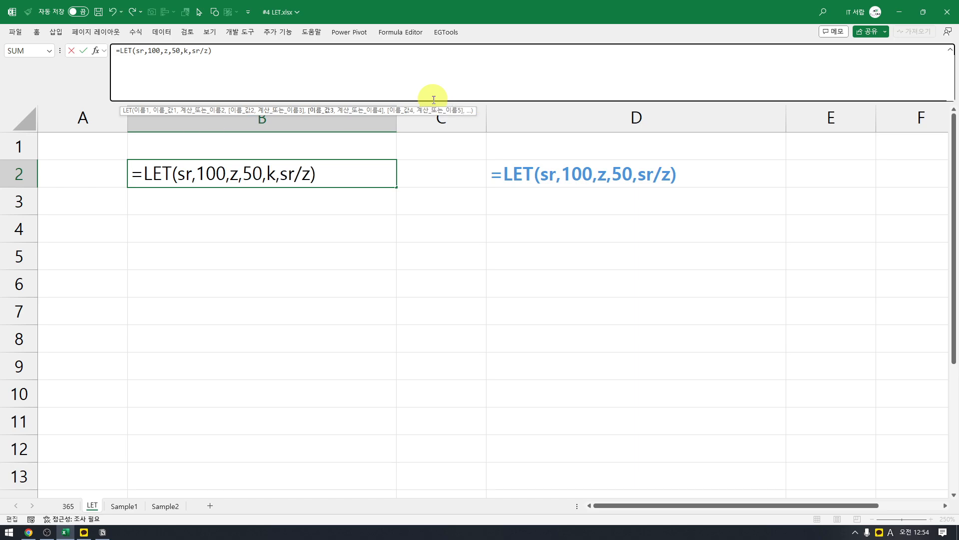
type("30")
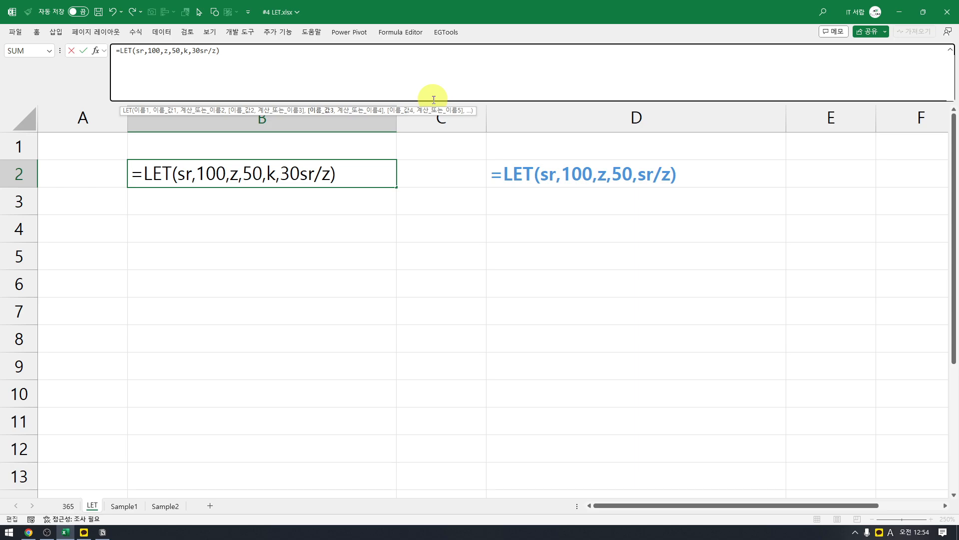
type(",")
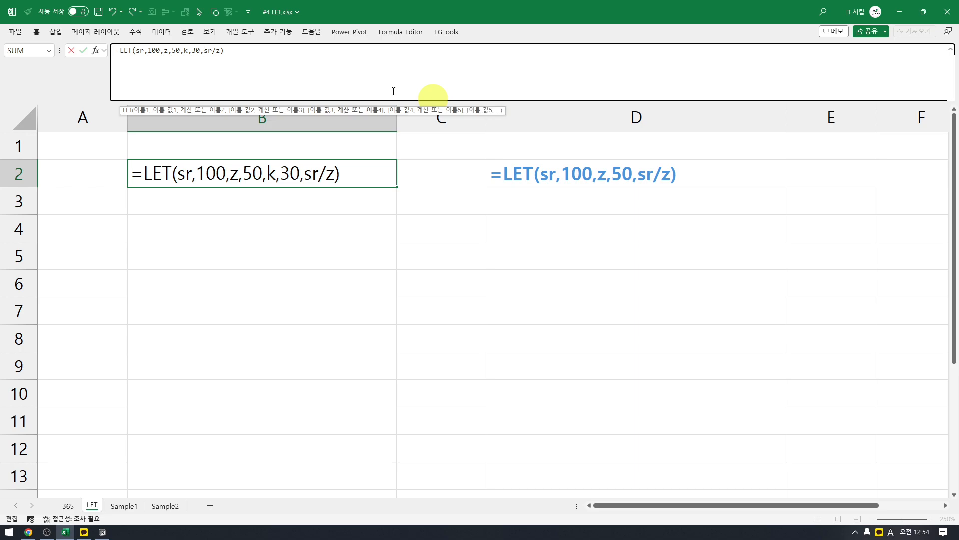
Extend the calculation in B2's LET formula to sr/z+k and enter the formula
left_click_drag(184, 50, 200, 51)
left_click(201, 52)
left_click(205, 54)
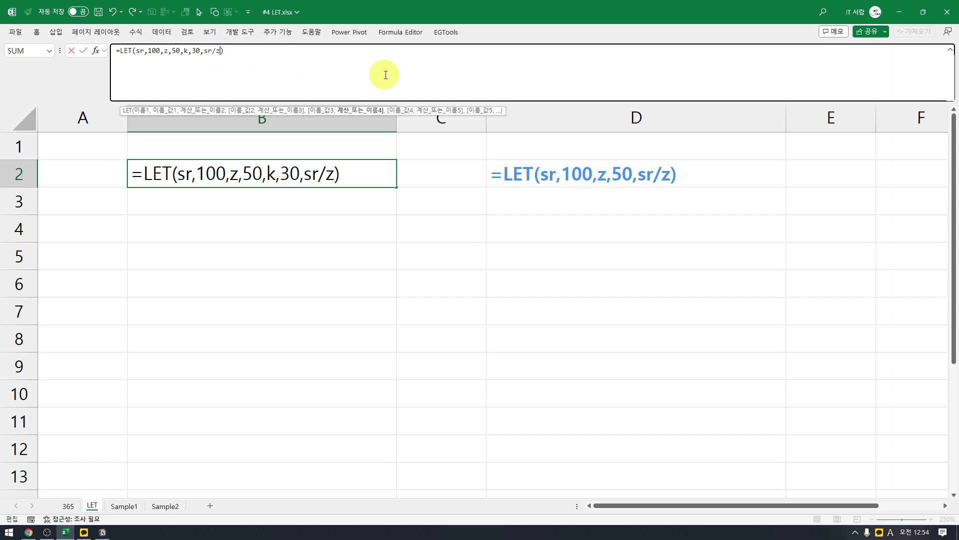
type("+k")
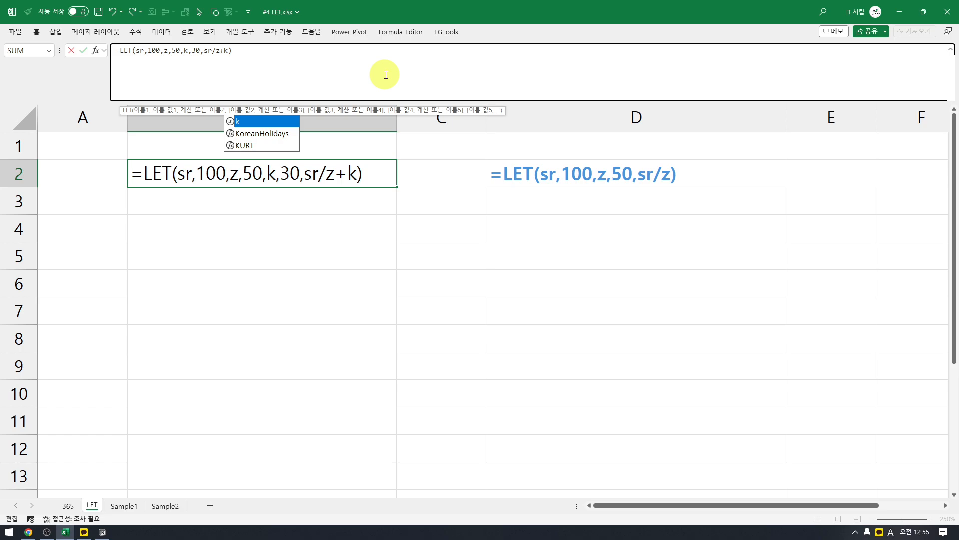
key("Return")
key("Up")
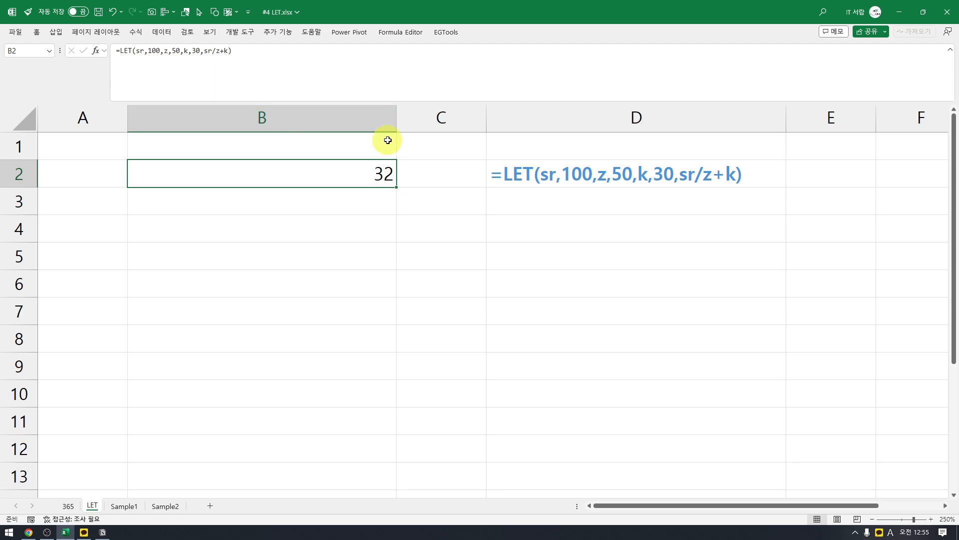
Clear B2 and start a new LET formula that assigns the text "서랍" to variable a
key("Delete")
type("=")
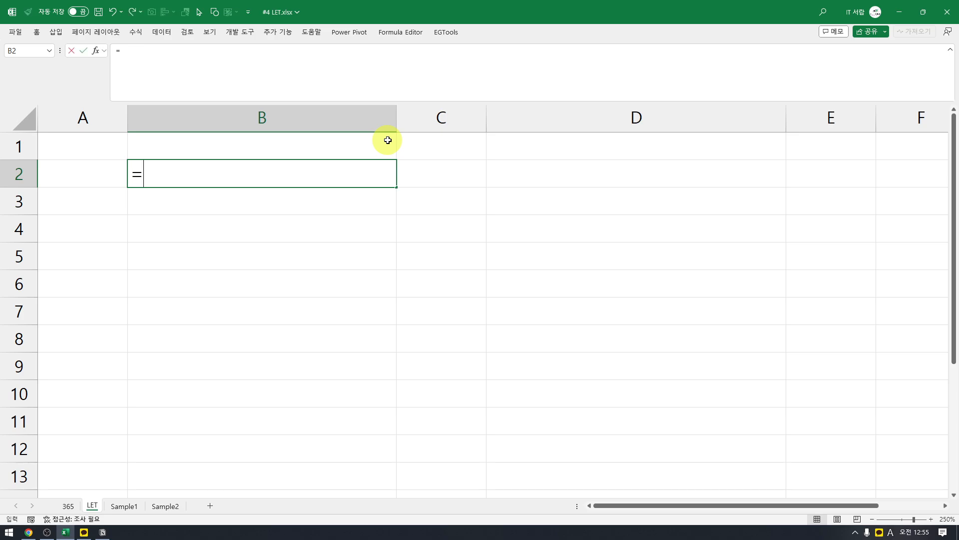
type("let(")
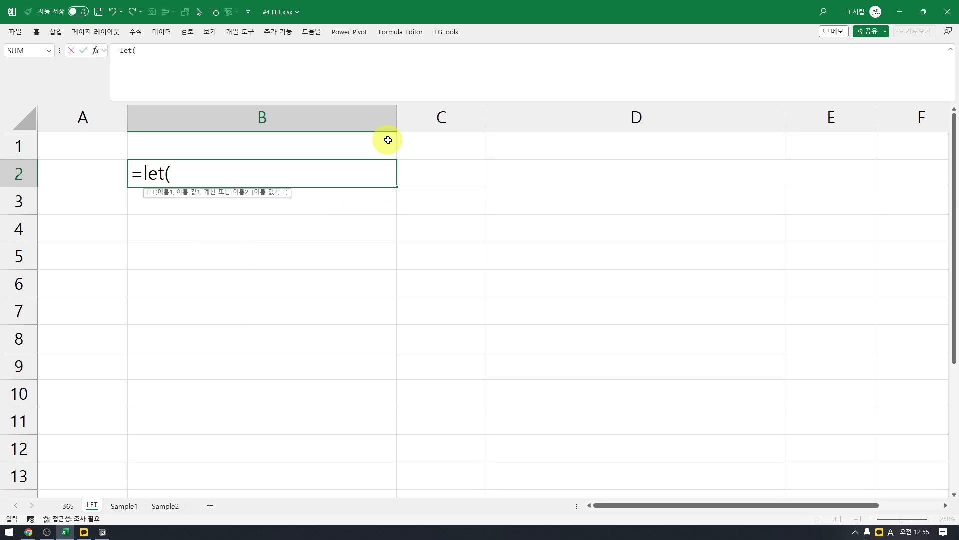
type("a,")
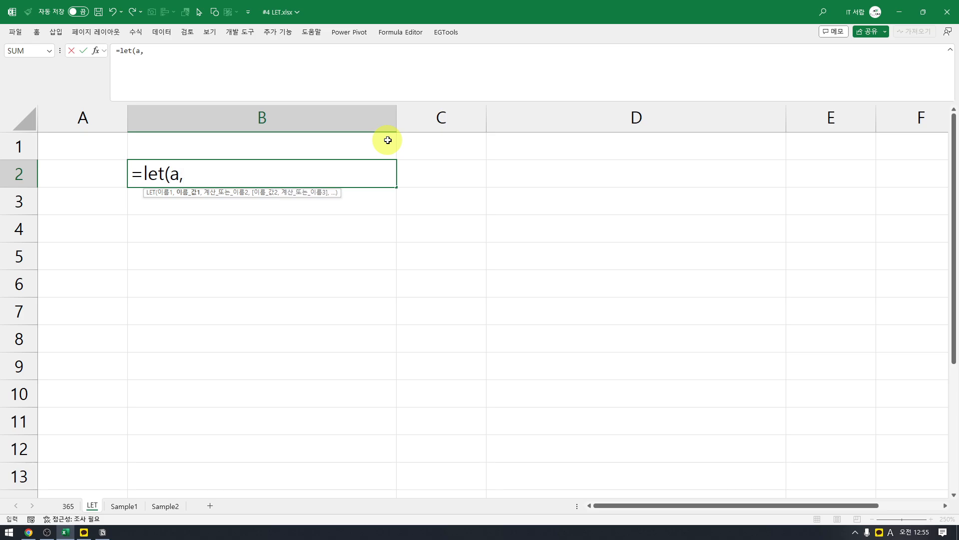
type("\"d")
key("BackSpace")
key("Hangul")
type("서랍")
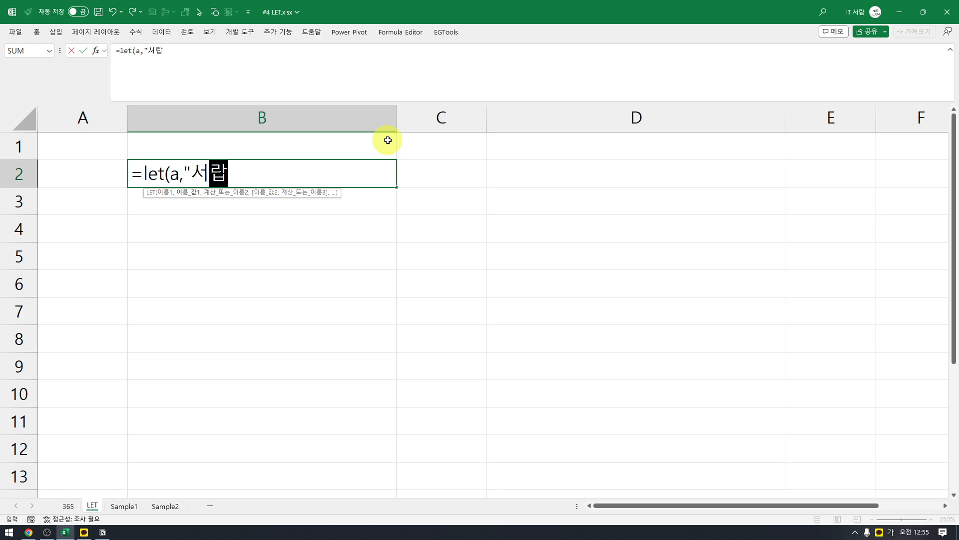
type("\",")
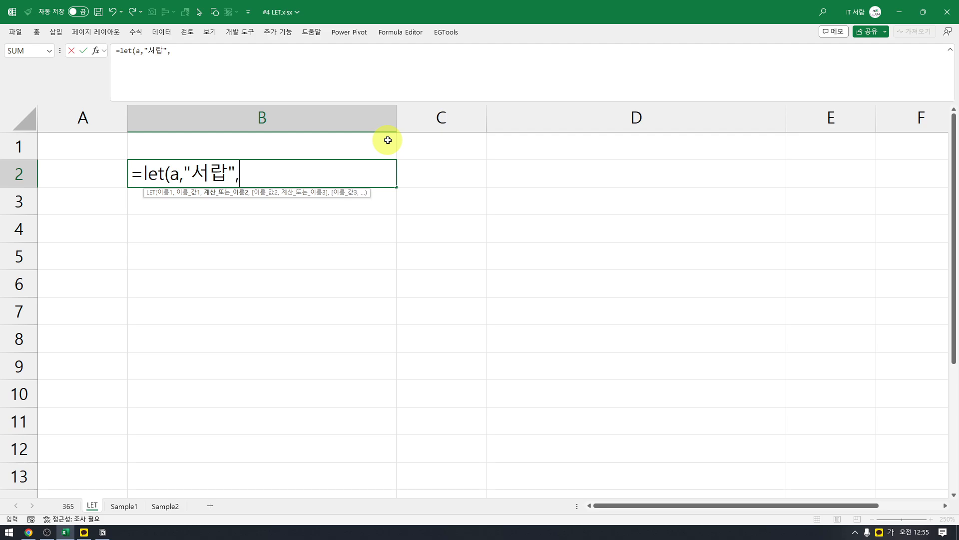
Add variable b with the text "유튜브", return a&b as the calculation, and enter the LET formula in B2
type("b,")
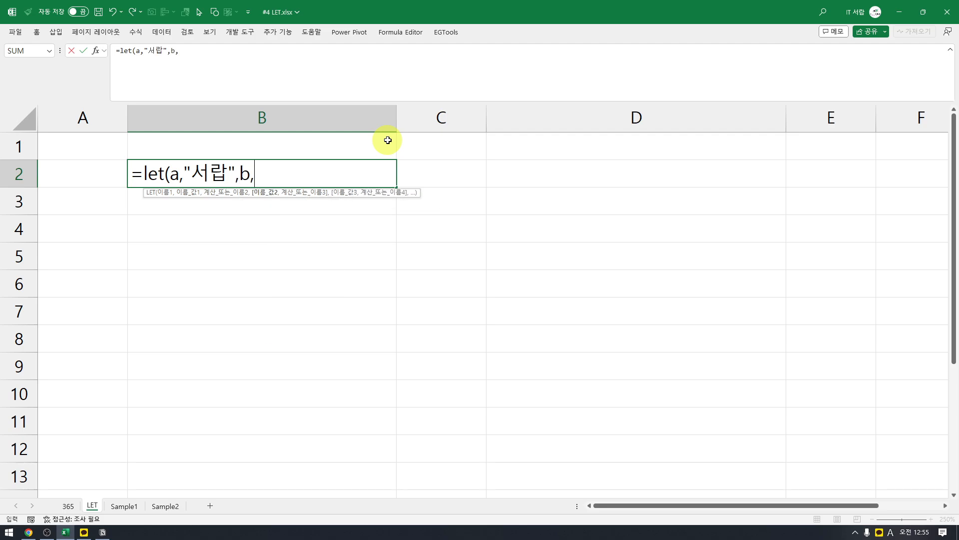
type("\"유튜")
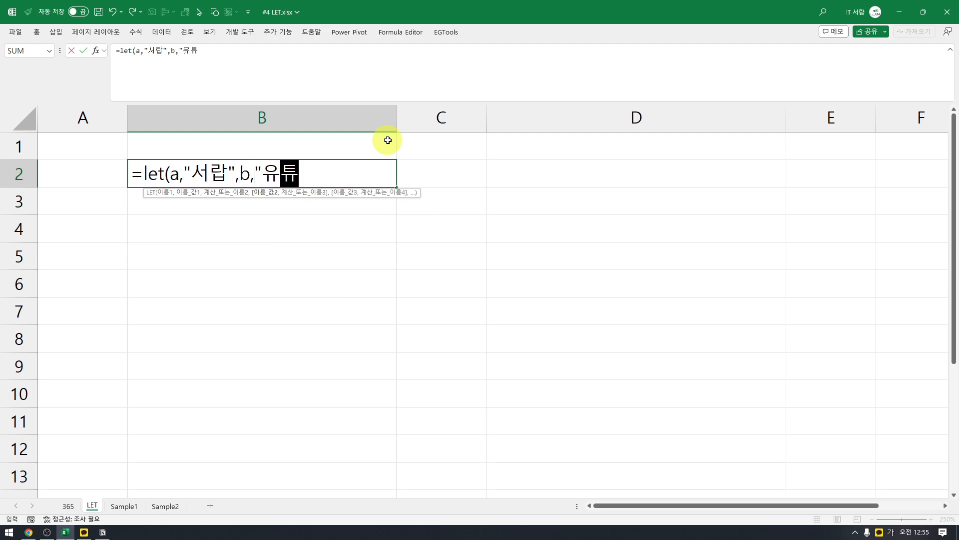
type("브\",")
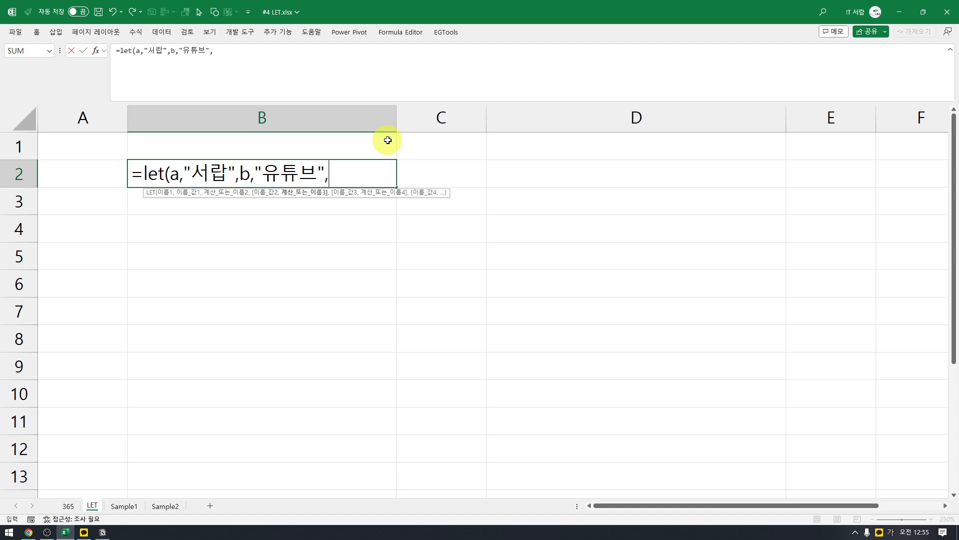
type("a&b")
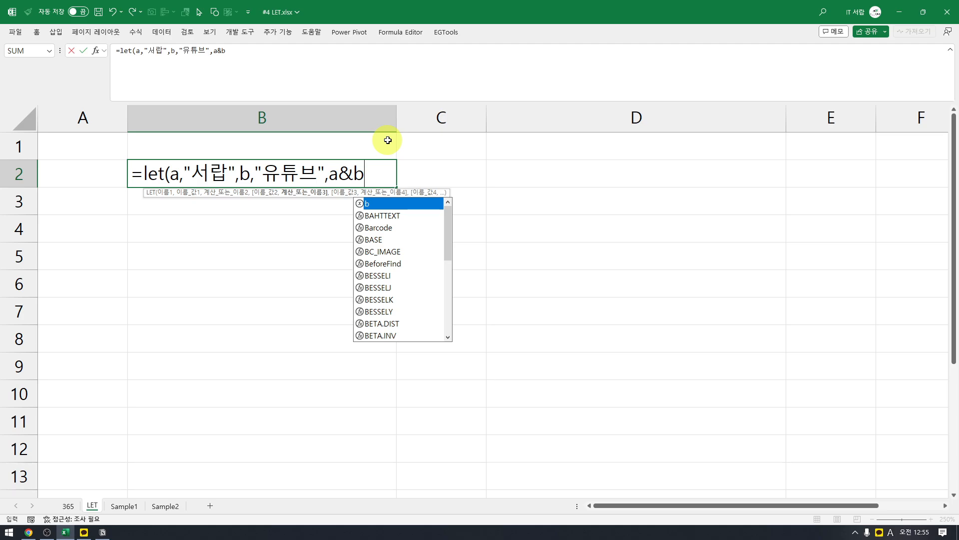
type(")")
key("Return")
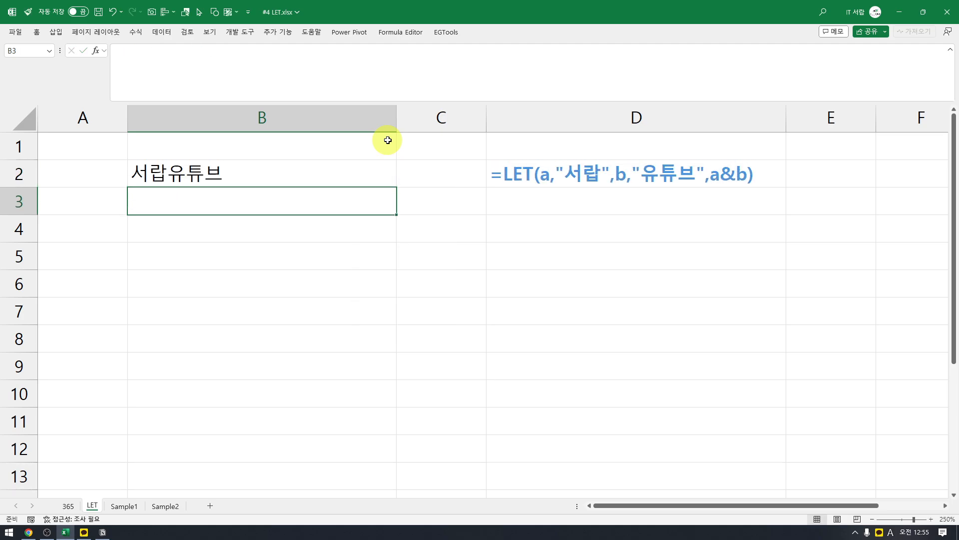
key("Up")
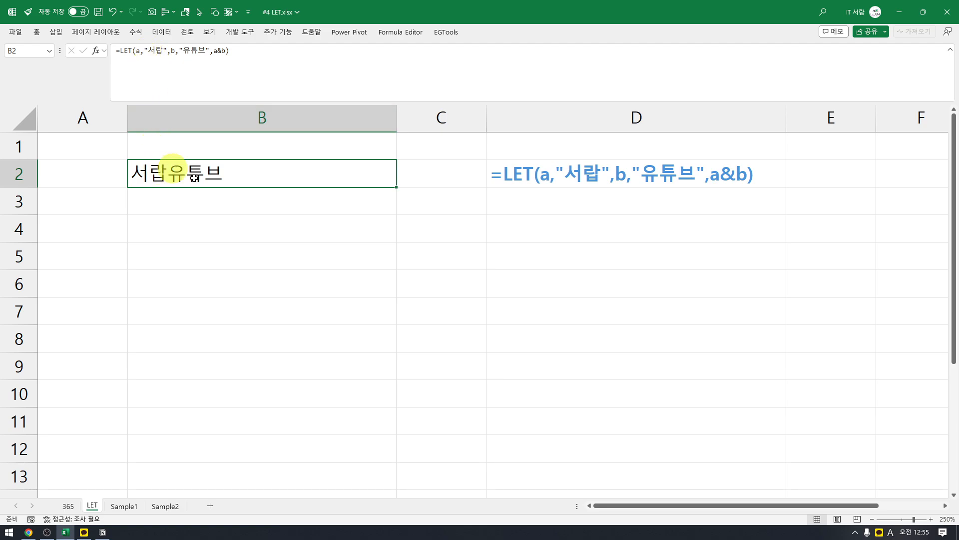
Undo the a&b formula entry in B2 and enter =LET(x,4*5,x) in its place
key("ctrl+z")
key("ctrl+z")
type("=let(")
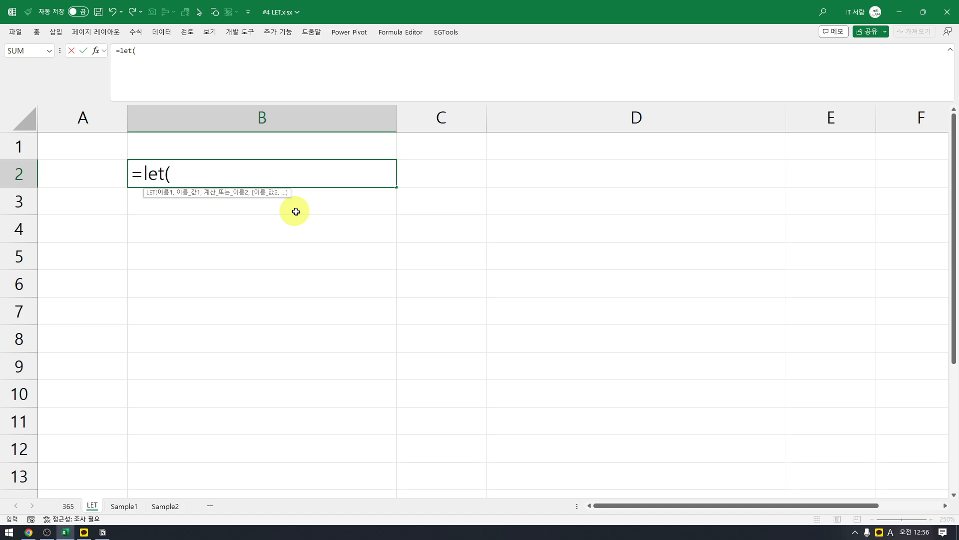
type("x,")
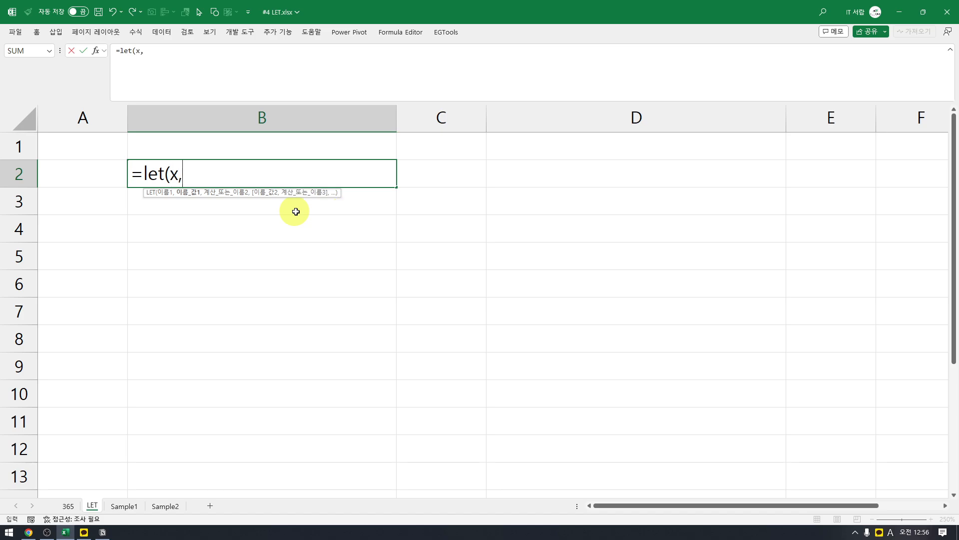
type("4*5,")
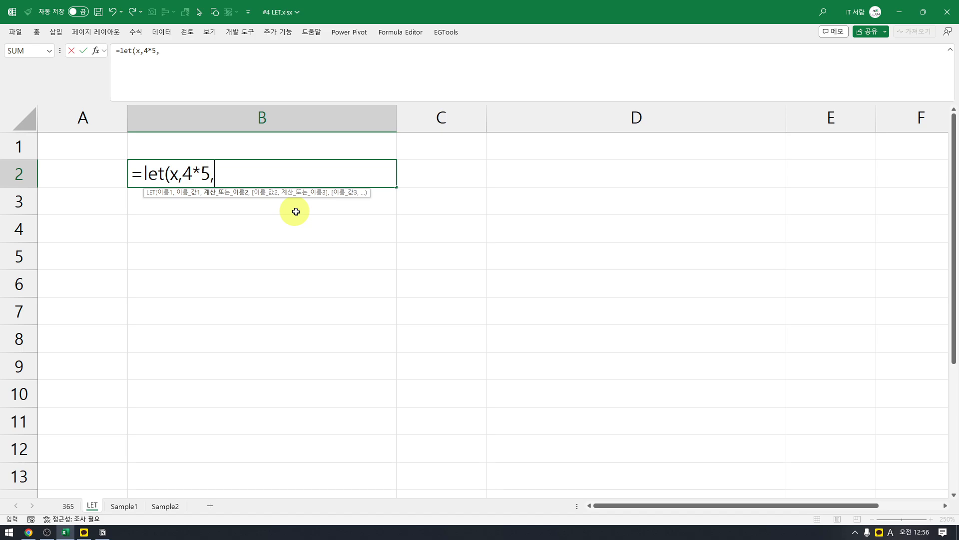
type("x)")
key("Return")
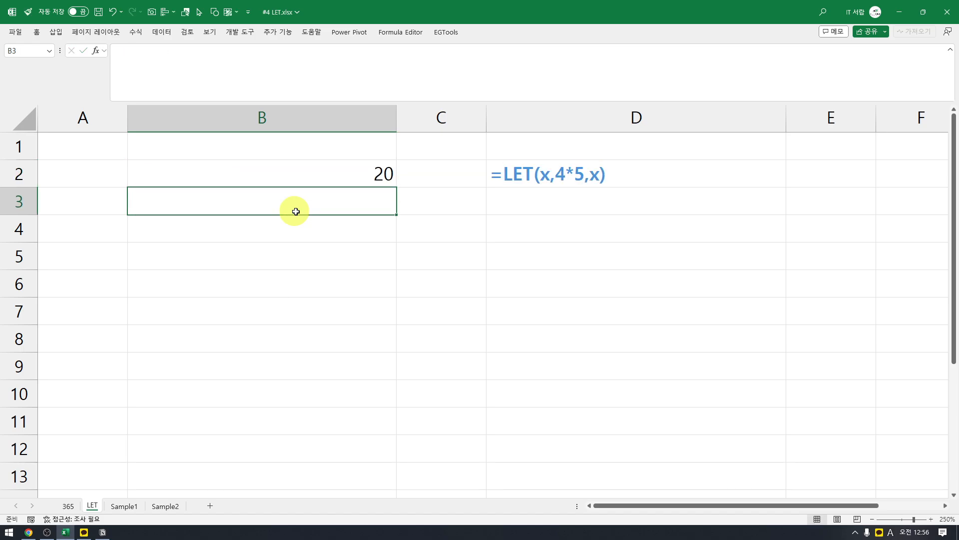
key("Up")
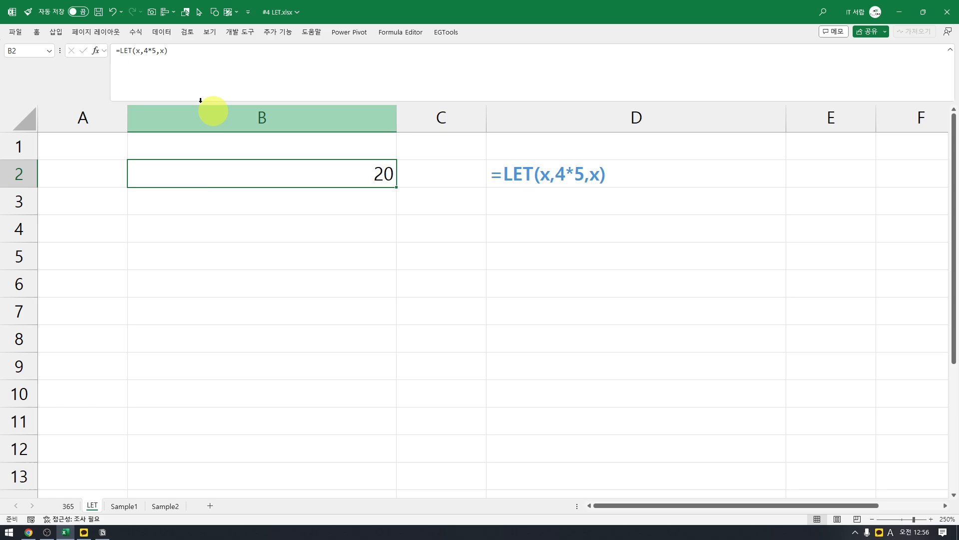
Change the value assigned to x in B2's LET formula to 4*50
left_click(156, 51)
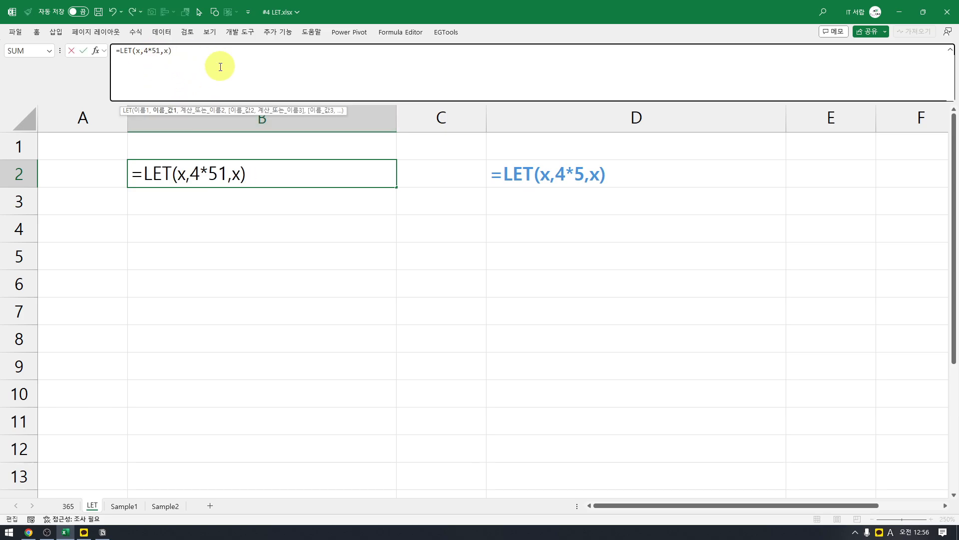
type("0")
key("Return")
key("Up")
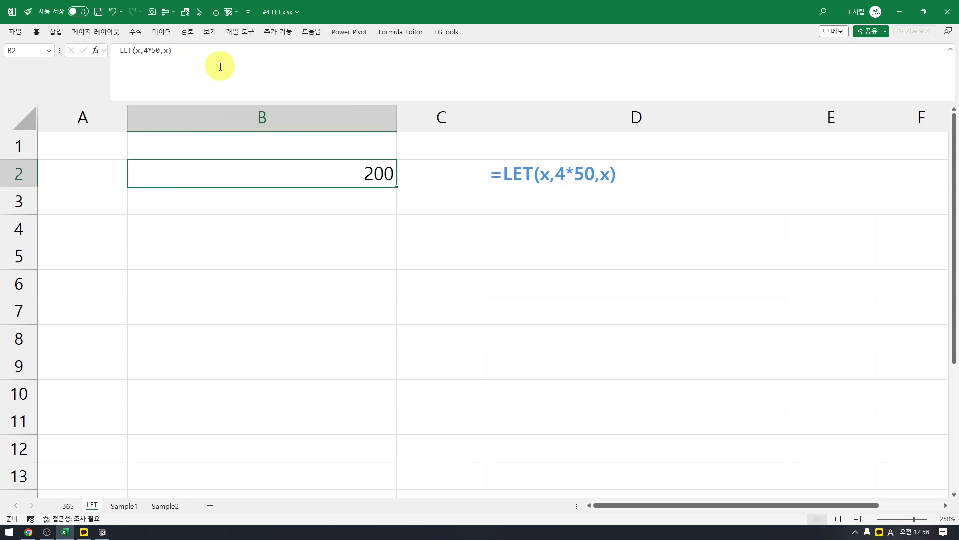
Replace the 4*50 expression assigned to x in B2's LET formula with the TODAY() function
left_click_drag(145, 51, 163, 52)
left_click(157, 51)
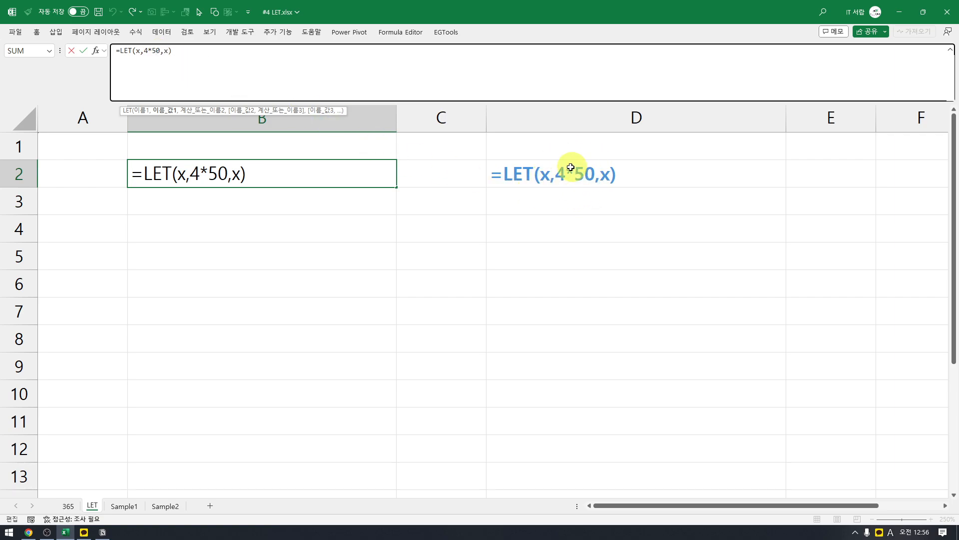
left_click(192, 175)
type("s")
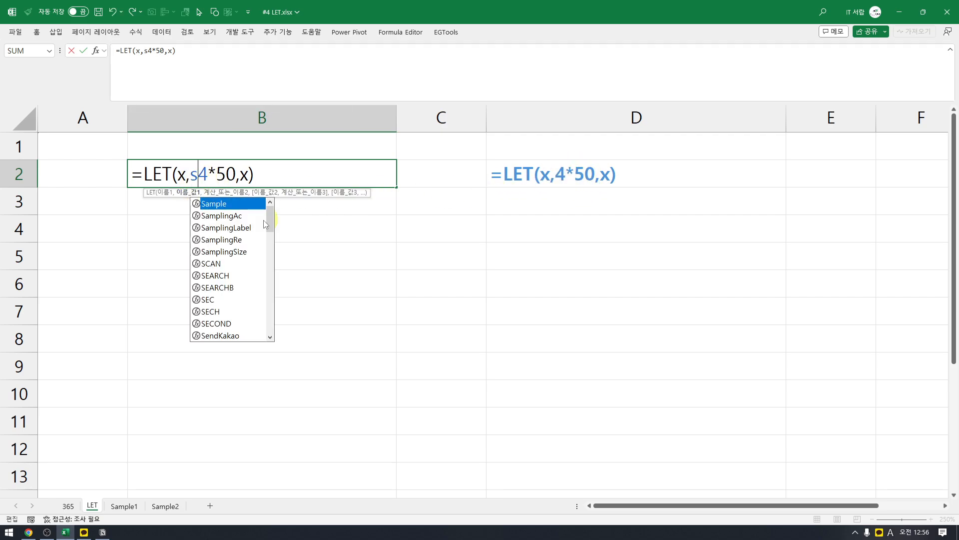
key("BackSpace")
key("Delete")
key("Delete")
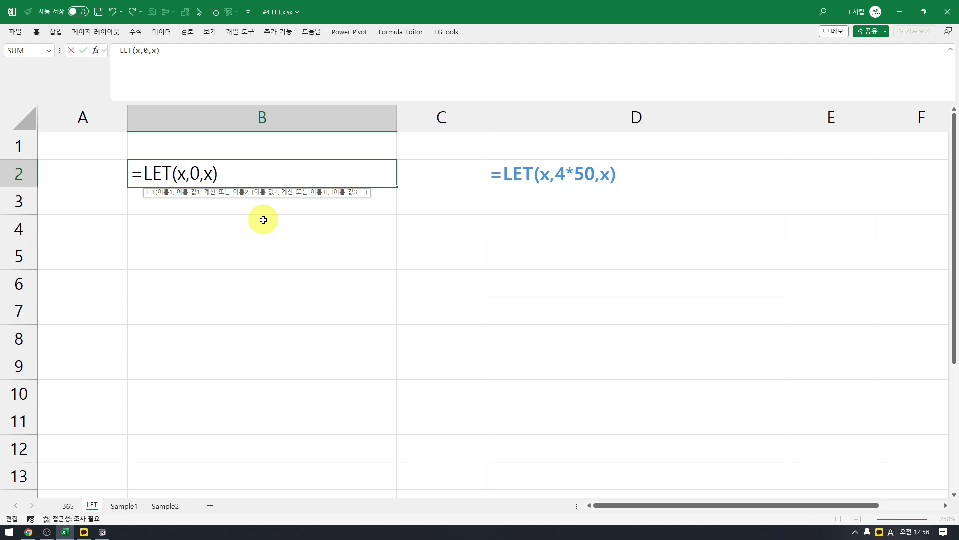
type("today()")
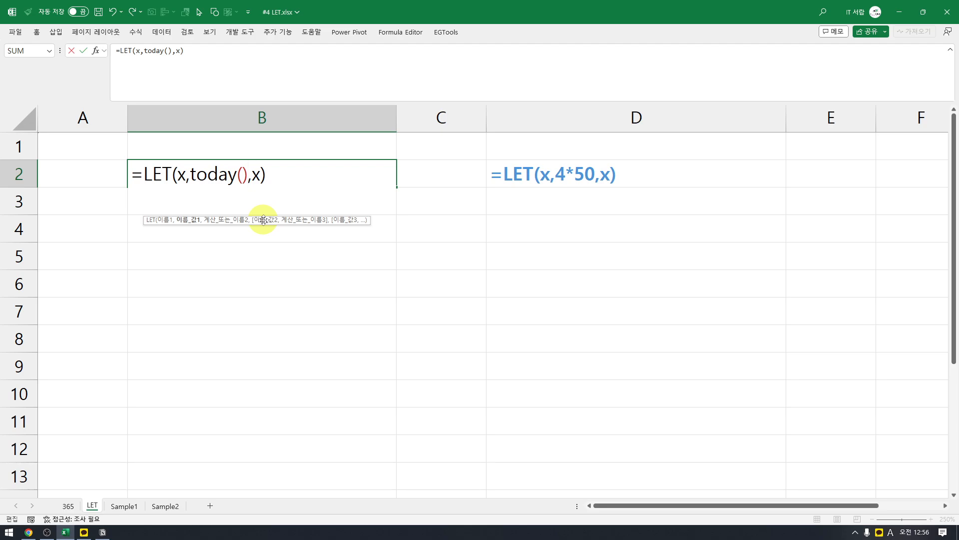
key("Return")
key("Up")
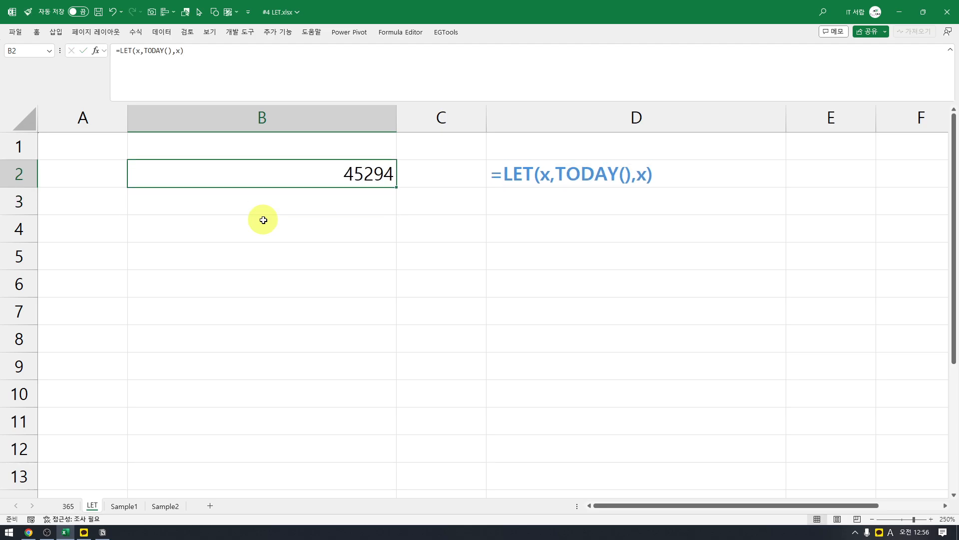
Format cell B2 with the short date number format (간단한 날짜)
left_click(205, 34)
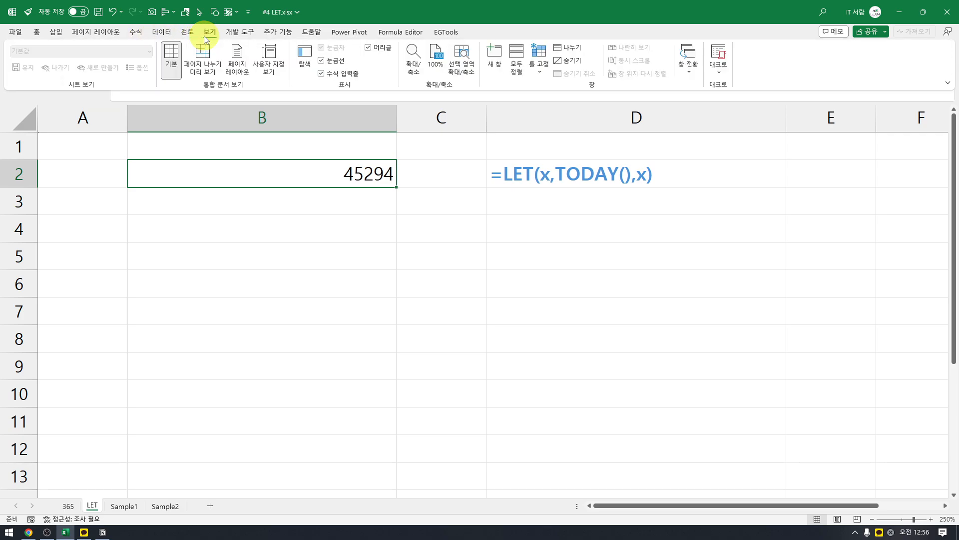
left_click(40, 32)
left_click(459, 52)
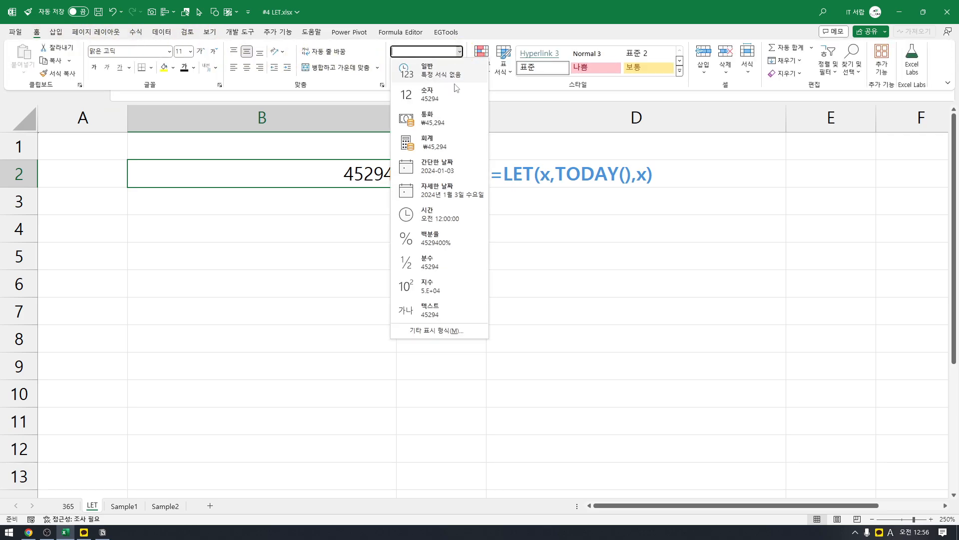
left_click(437, 166)
left_click(369, 223)
left_click(370, 174)
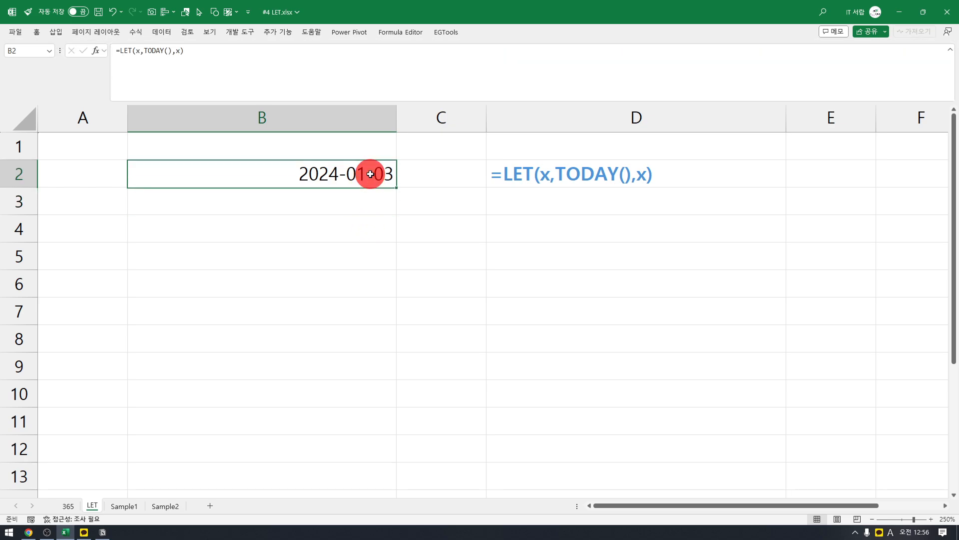
left_click(172, 51)
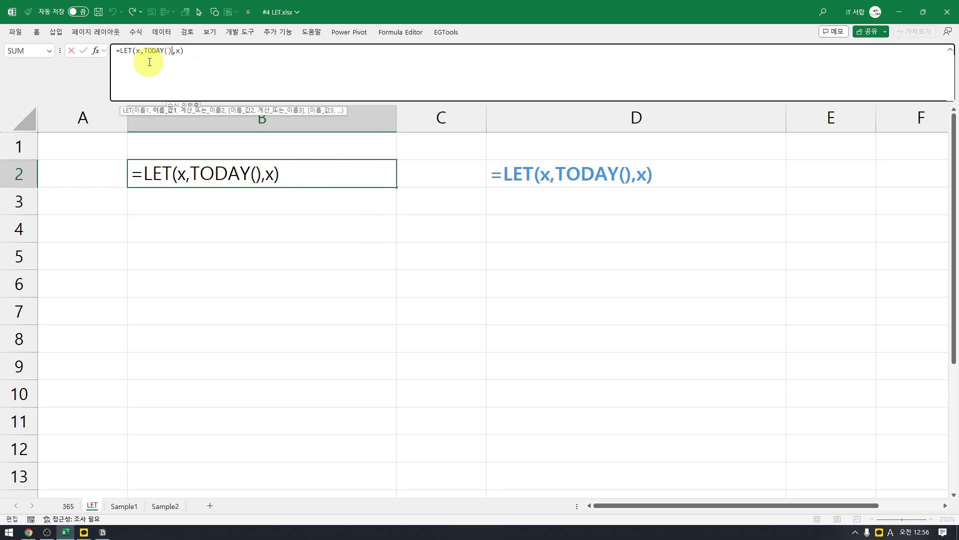
left_click_drag(143, 50, 172, 51)
key("Escape")
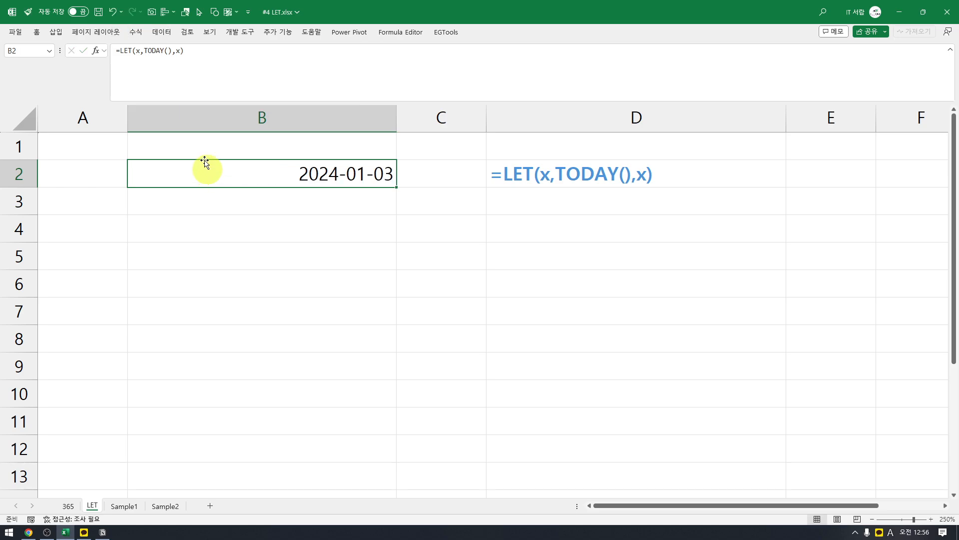
Change the calculation at the end of B2's LET formula to x+3
left_click(176, 51)
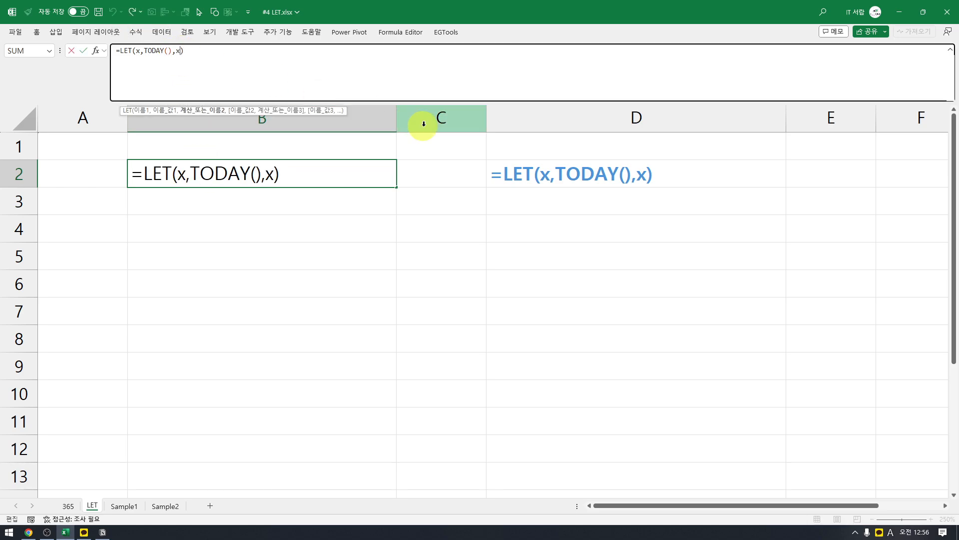
key("Return")
key("Up")
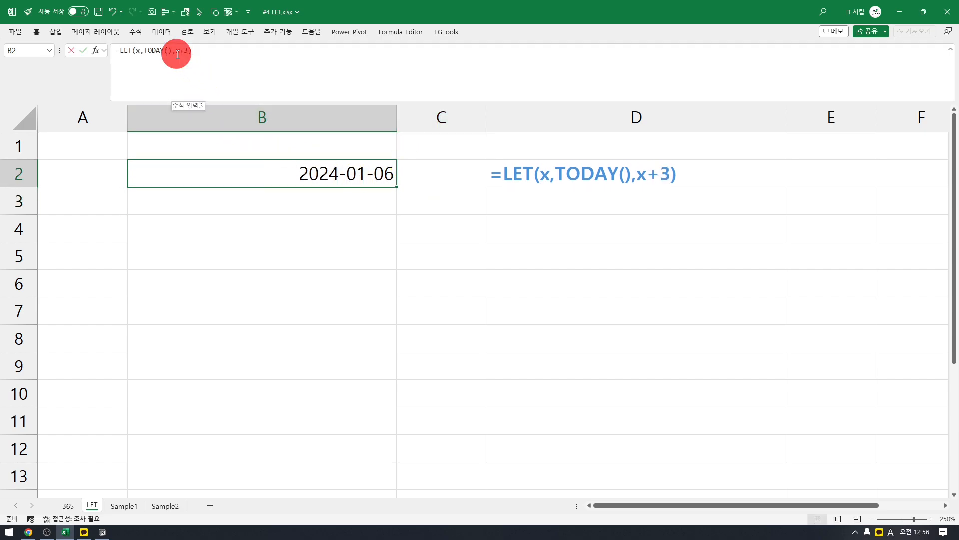
left_click_drag(175, 51, 187, 54)
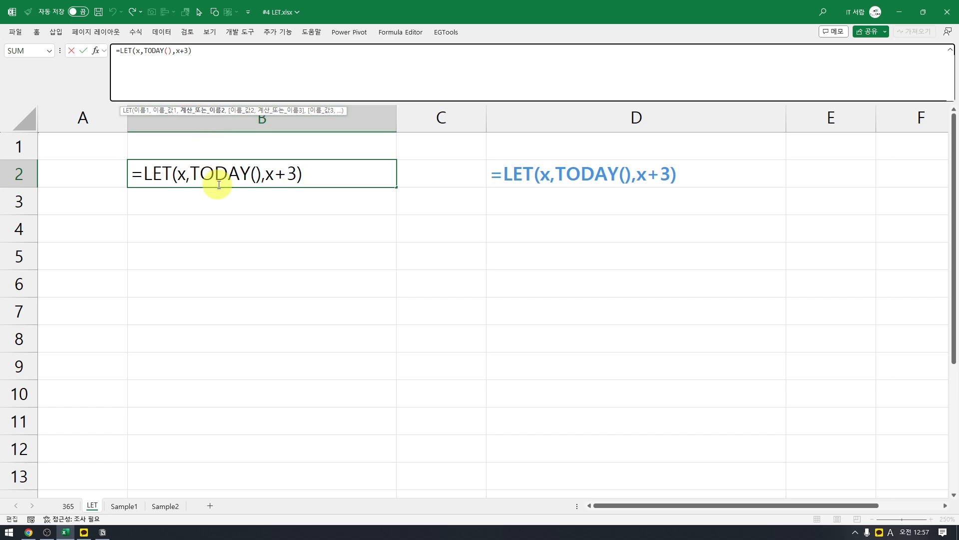
key("Escape")
left_click_drag(307, 179, 300, 253)
left_click(298, 174)
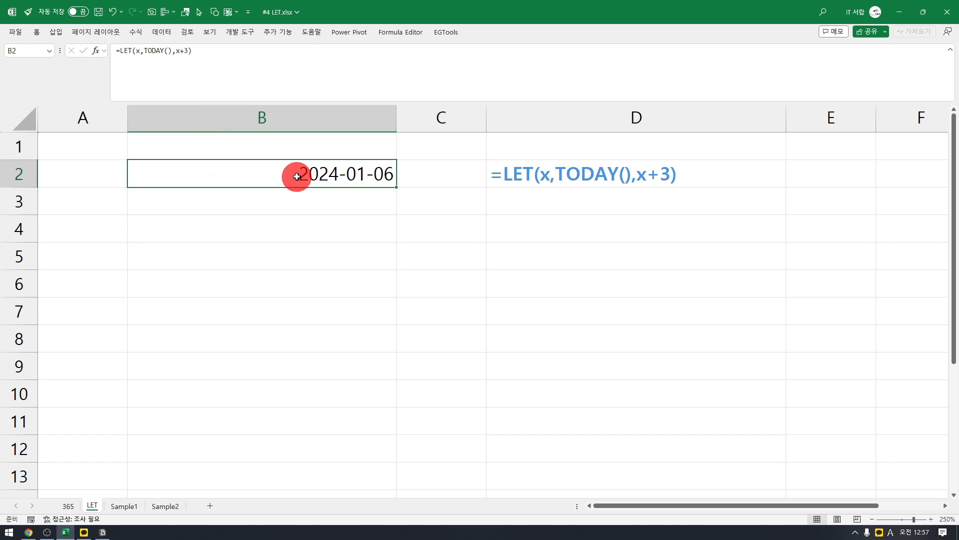
left_click_drag(202, 178, 232, 179)
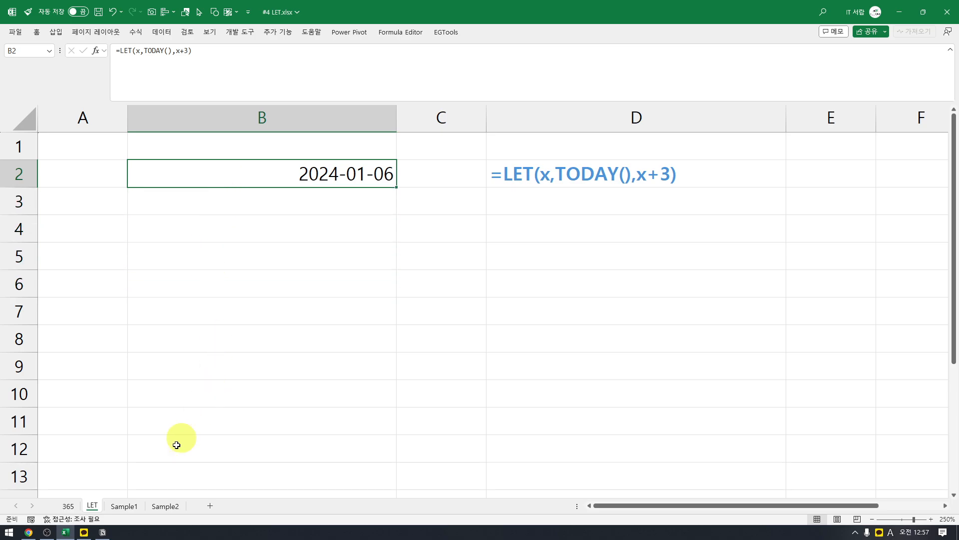
Add the variables z with value 100 and y with value "딸기" before x+3 in B2's LET formula
left_click(143, 50)
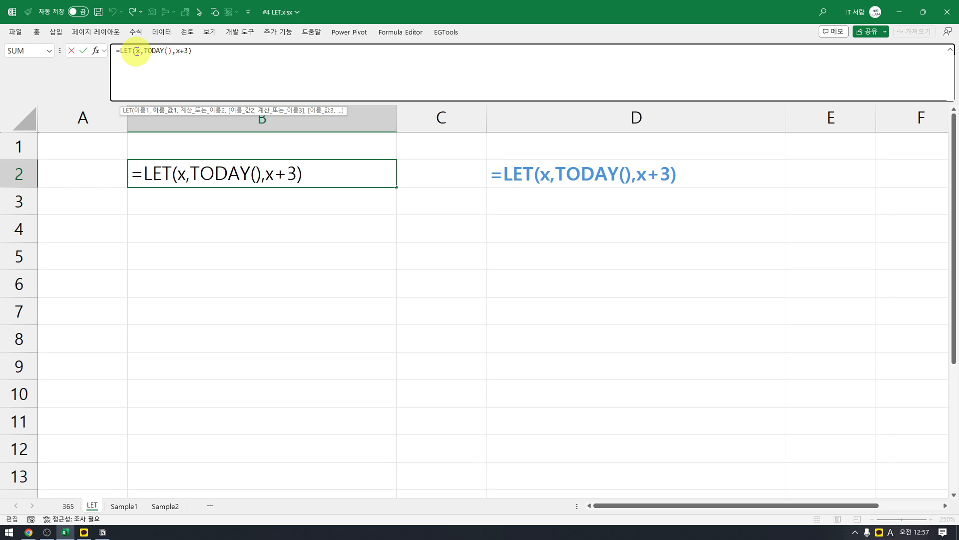
left_click(176, 51)
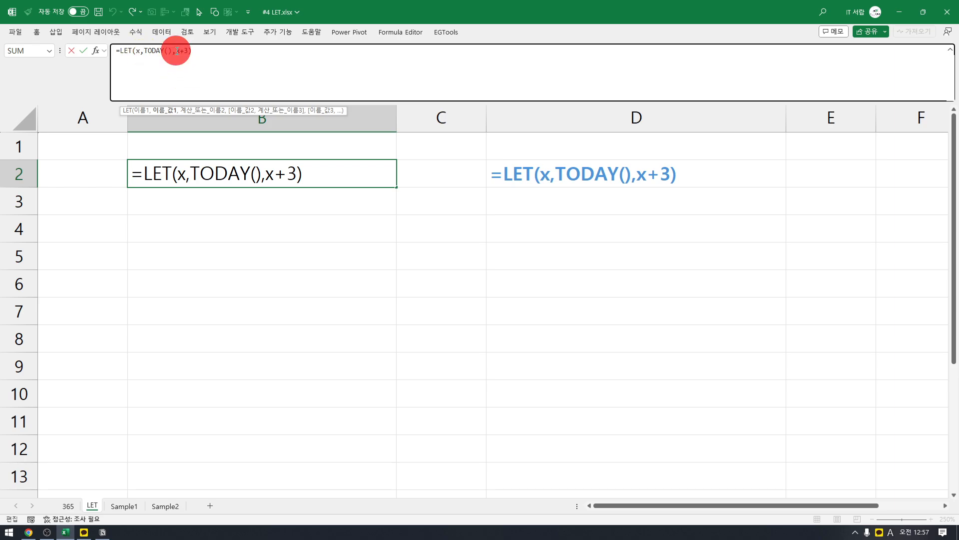
type("z,")
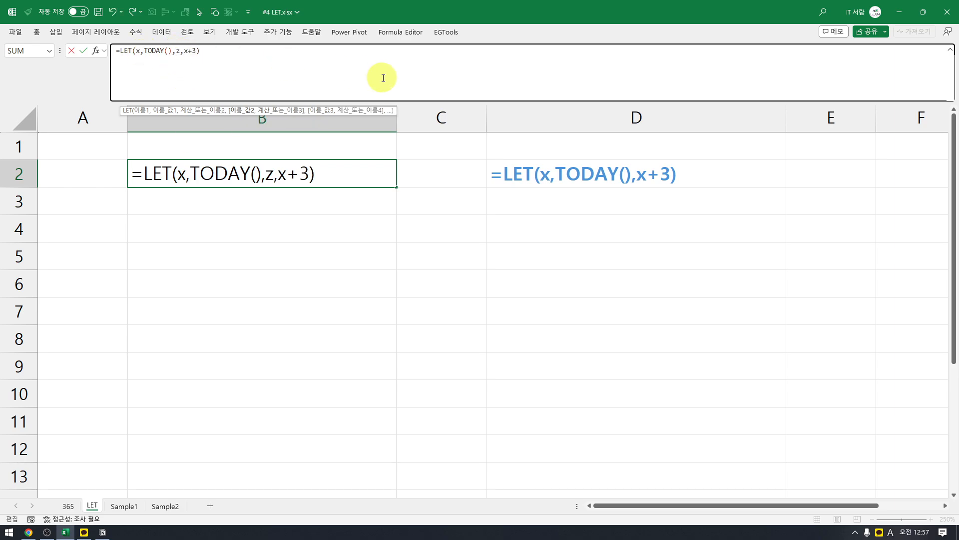
type("100,y,")
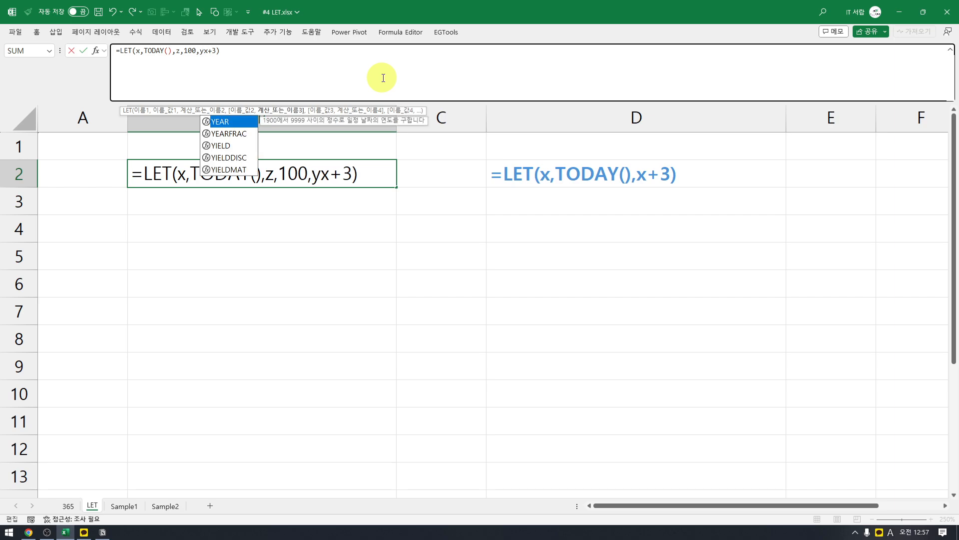
type("\"딸")
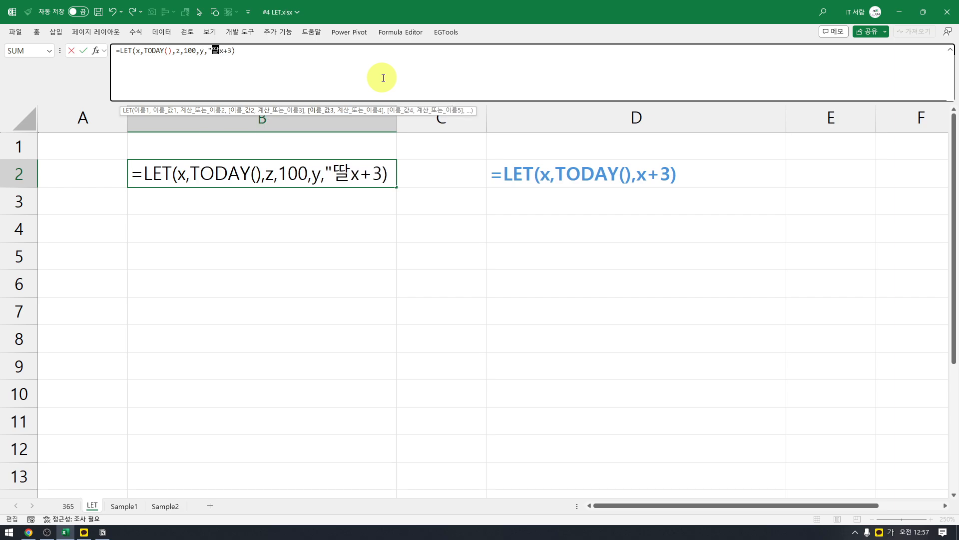
type("기\"")
type(",")
key("Hangul")
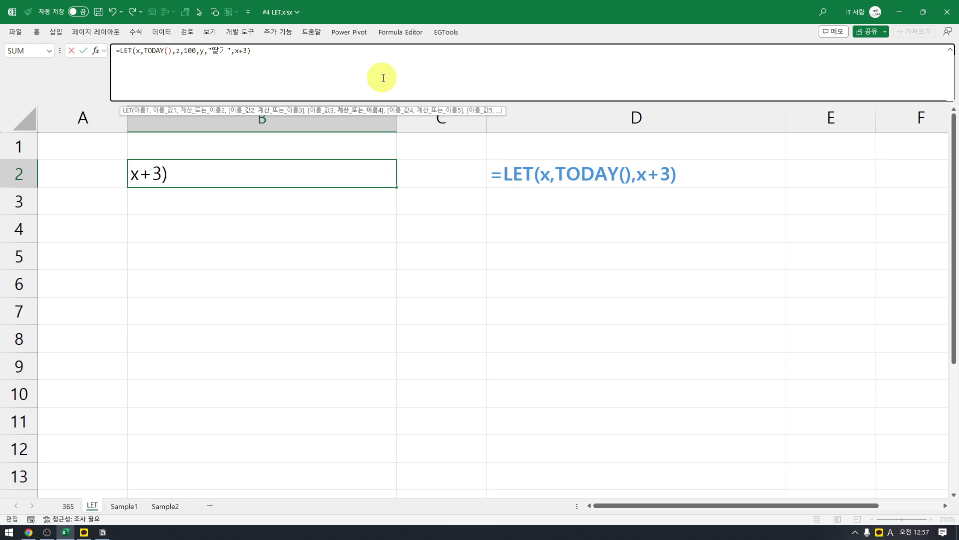
Add the variable k with value "Melon" before x+3 and commit B2's LET formula
type("k")
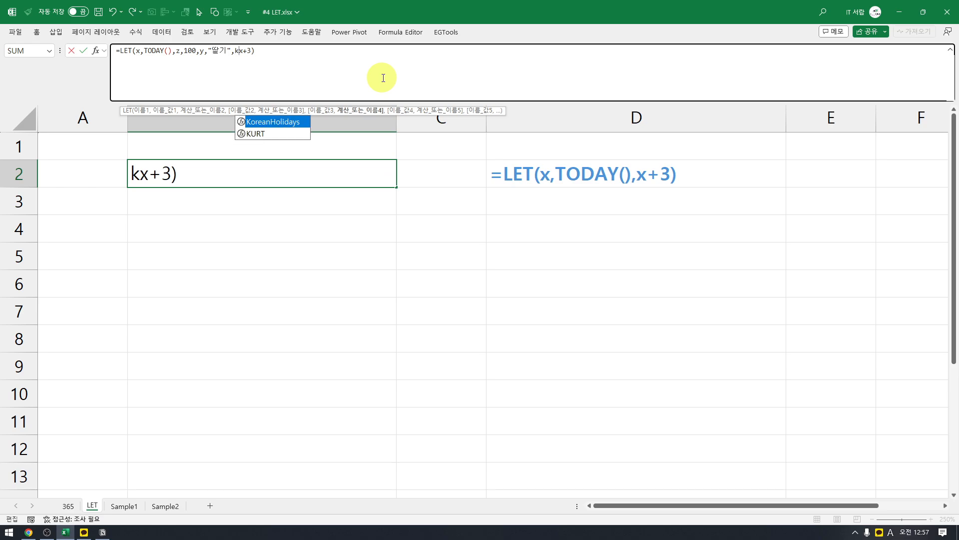
type(",")
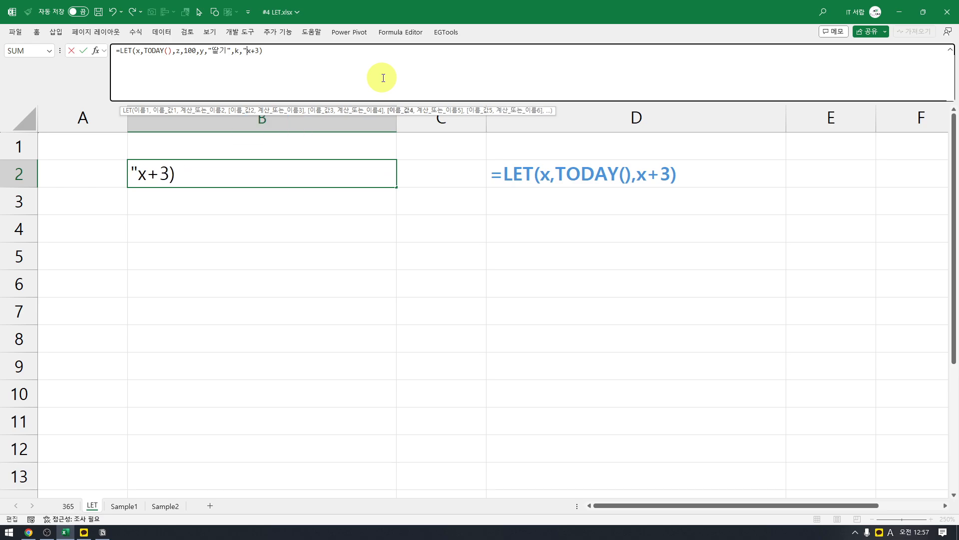
type("\"Melon\"")
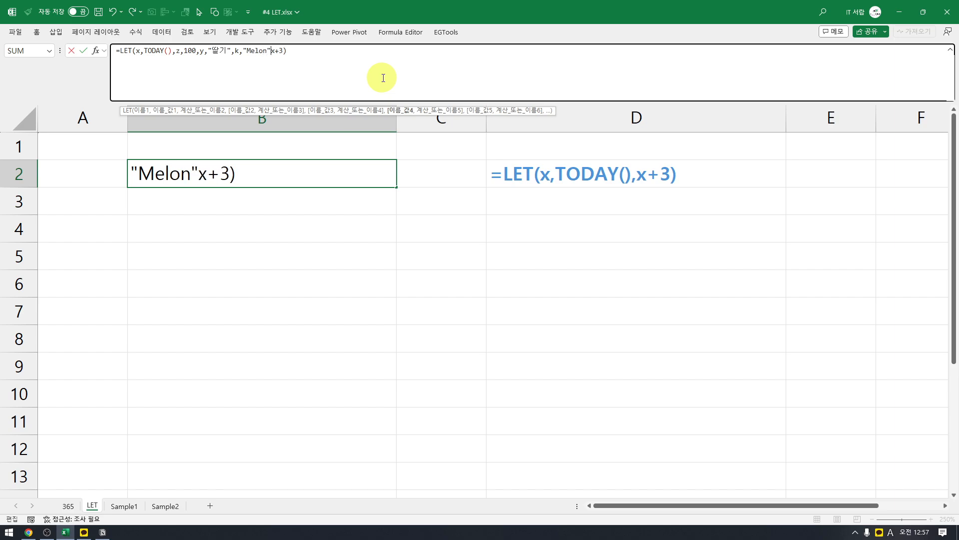
type(",")
key("Return")
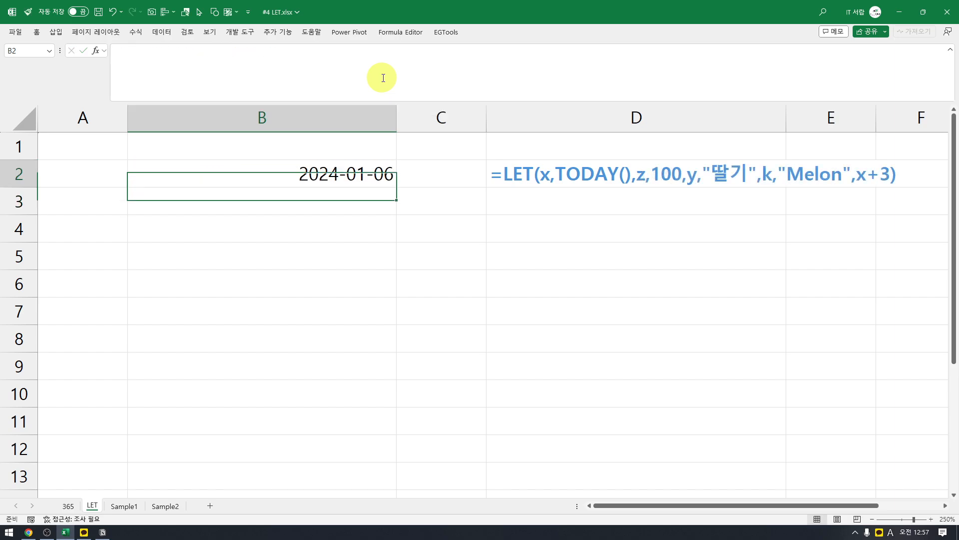
key("Up")
Insert line breaks in B2's LET formula so each name-value pair and the final x+3 calculation start on their own line
left_click(146, 54)
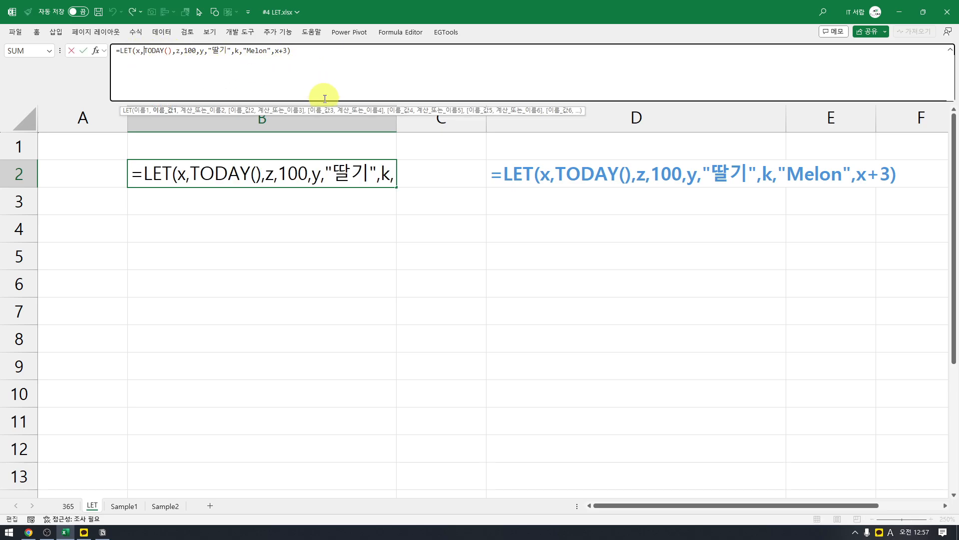
left_click(137, 51)
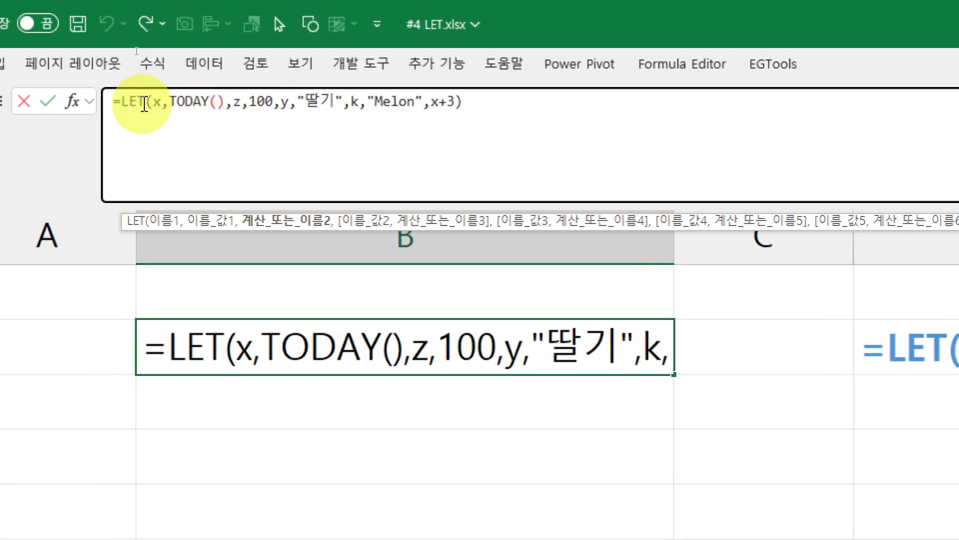
left_click(154, 101)
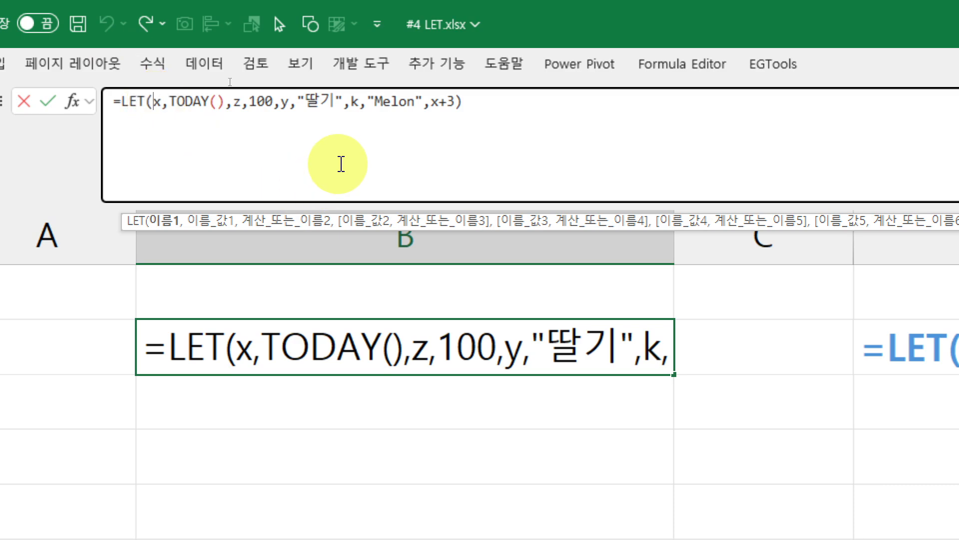
key("alt+Return")
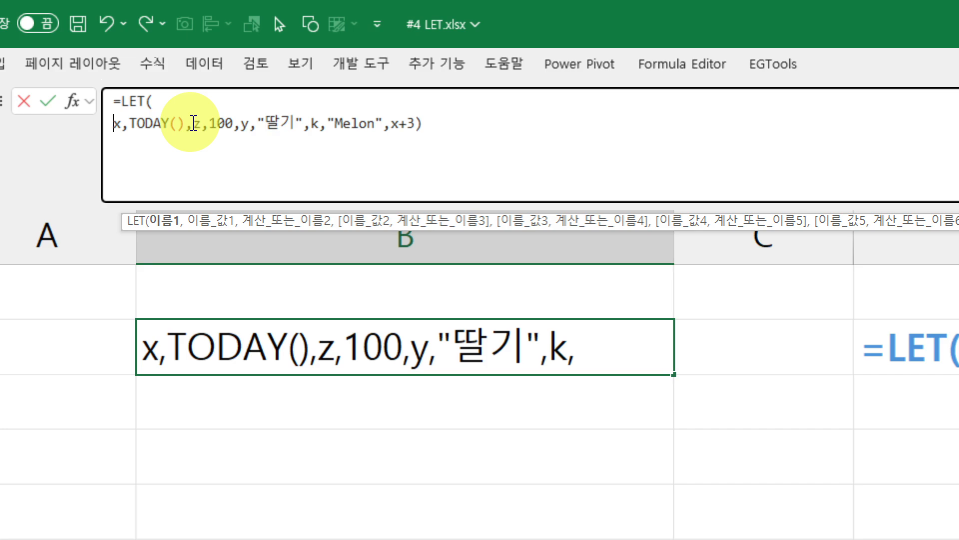
left_click(193, 123)
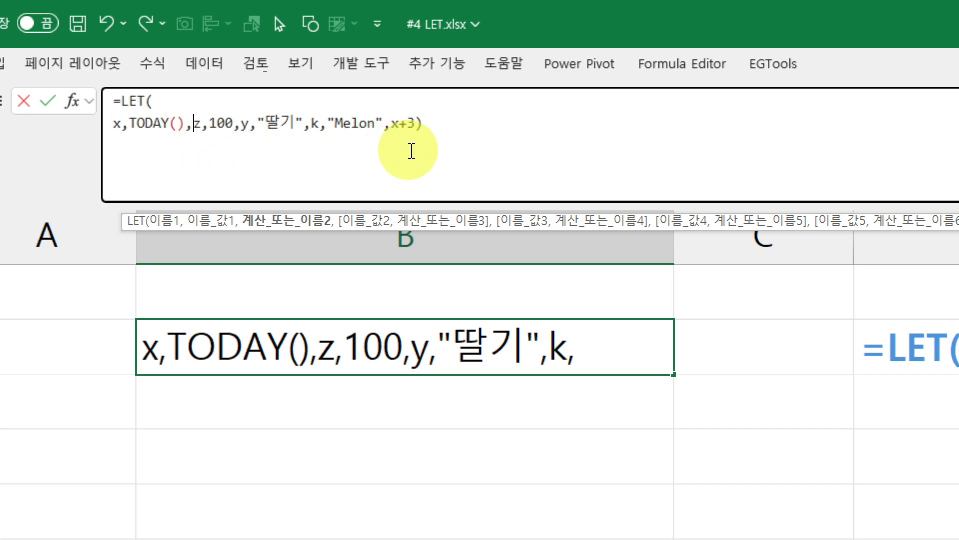
key("alt+Return")
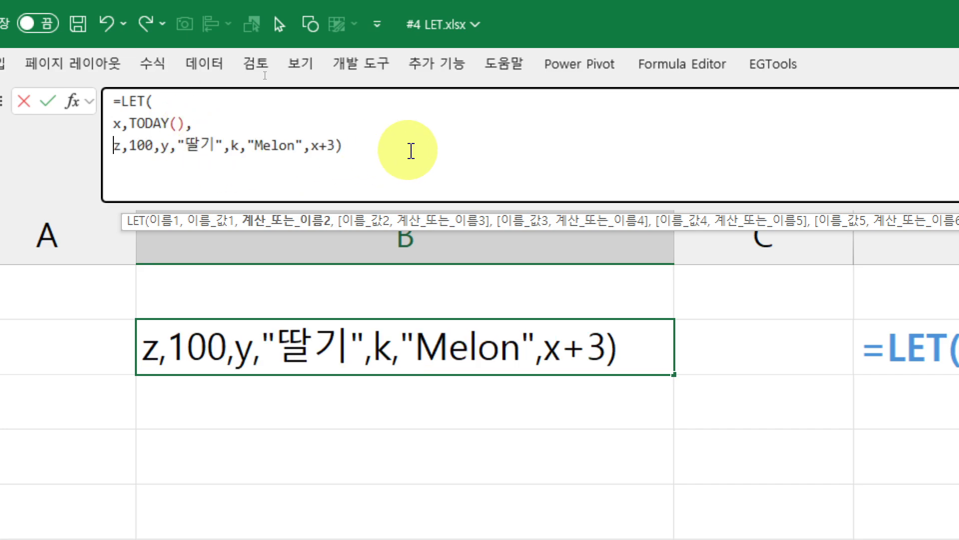
left_click(161, 146)
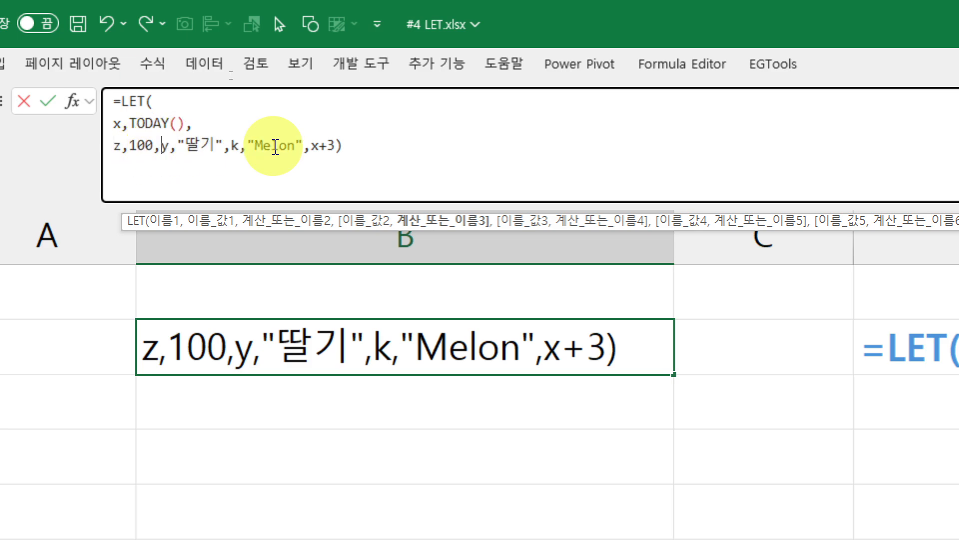
key("alt+Return")
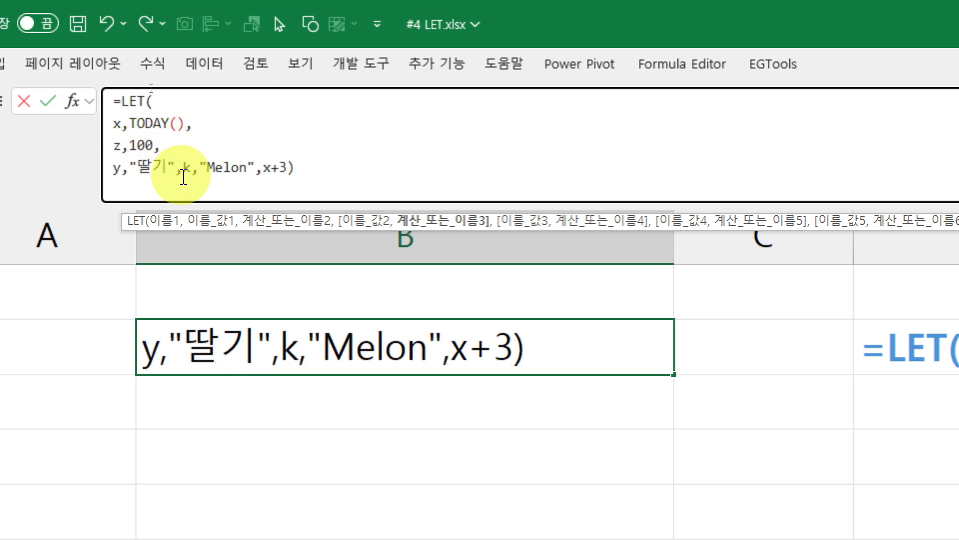
left_click(176, 168)
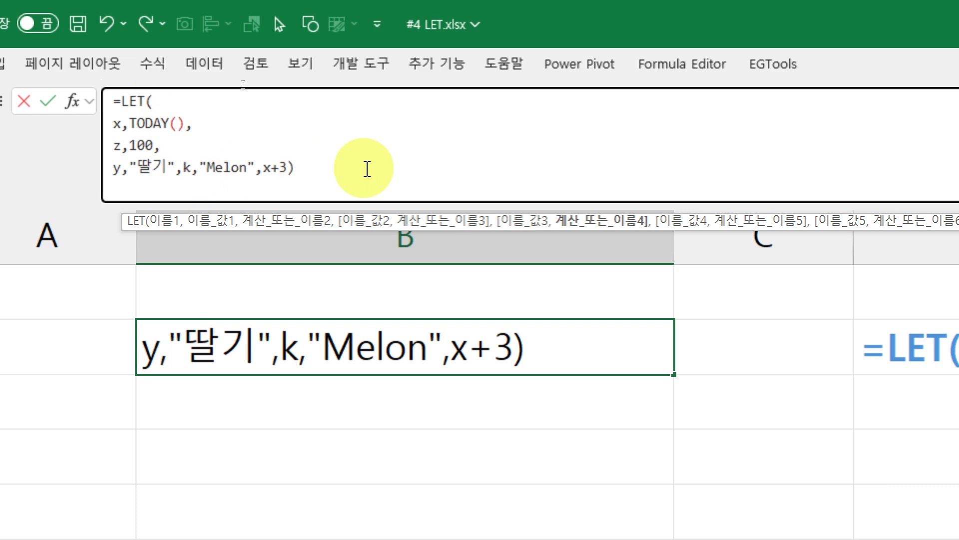
key("alt+Return")
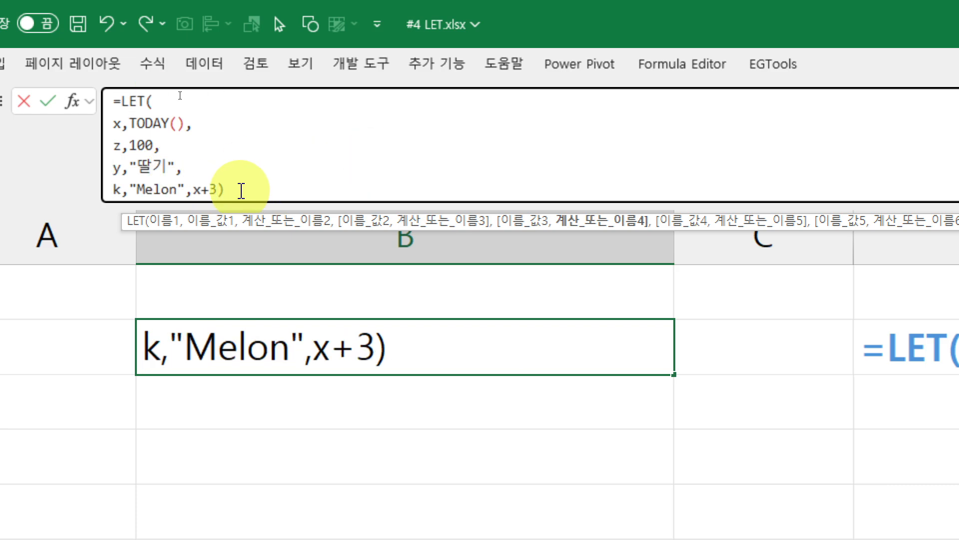
left_click(201, 190)
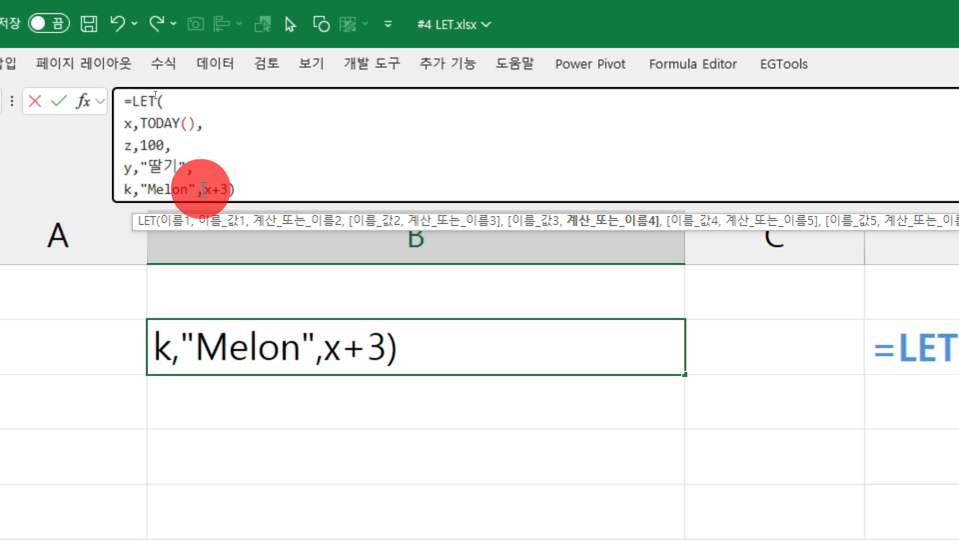
key("alt+Return")
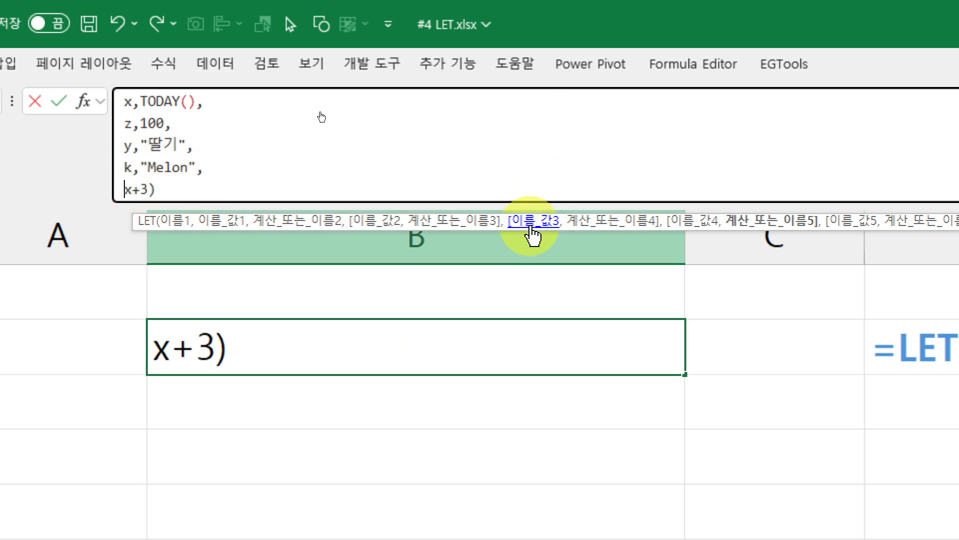
Enlarge the formula bar to fit all the lines and commit the multi-line LET formula in B2
left_click_drag(543, 204, 546, 246)
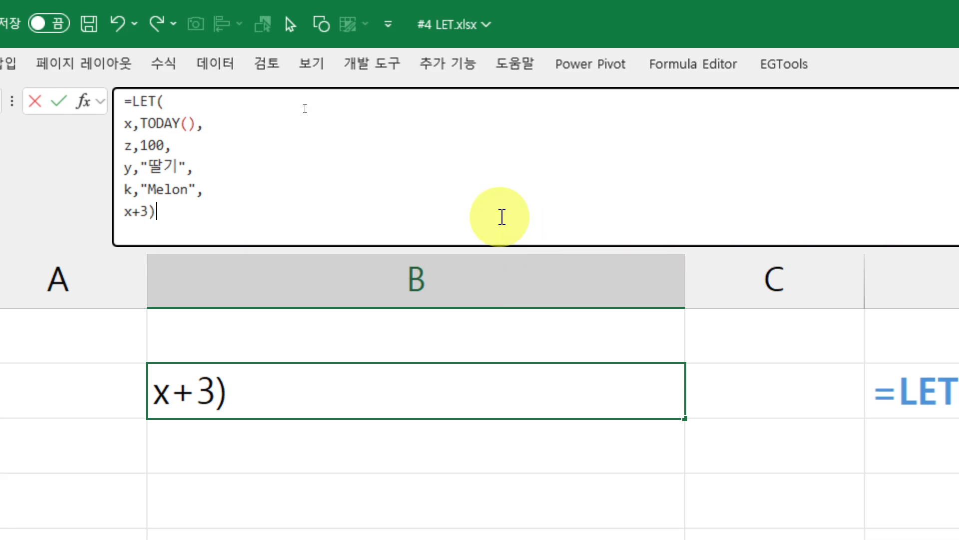
key("Return")
key("Up")
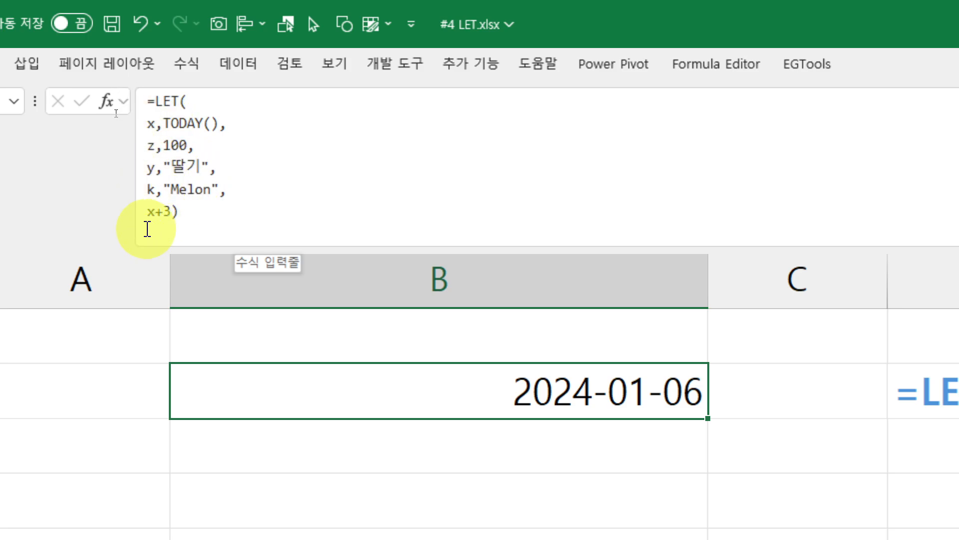
Replace the final x+3 calculation in B2's LET formula with the variable k
left_click_drag(148, 212, 176, 214)
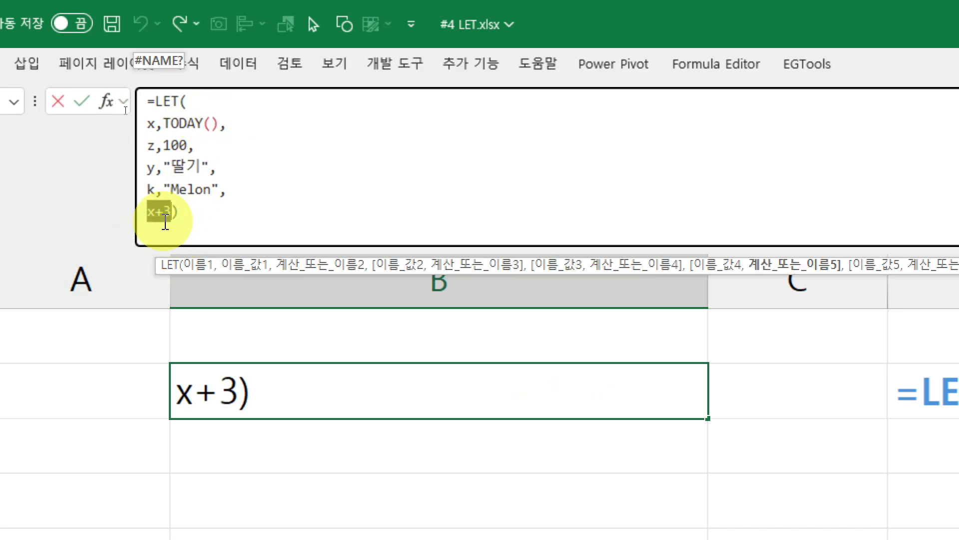
left_click(172, 218)
key("BackSpace")
key("BackSpace")
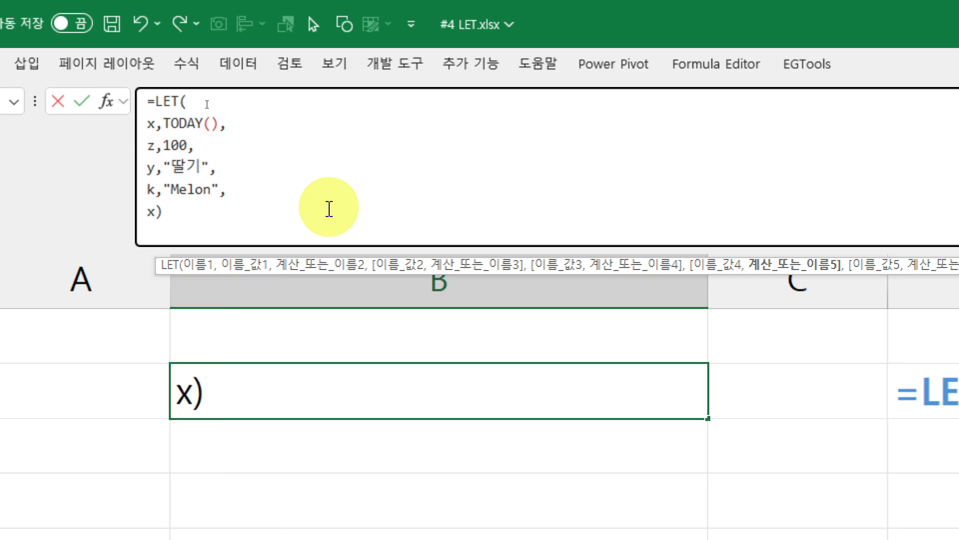
type("k")
key("Return")
key("Up")
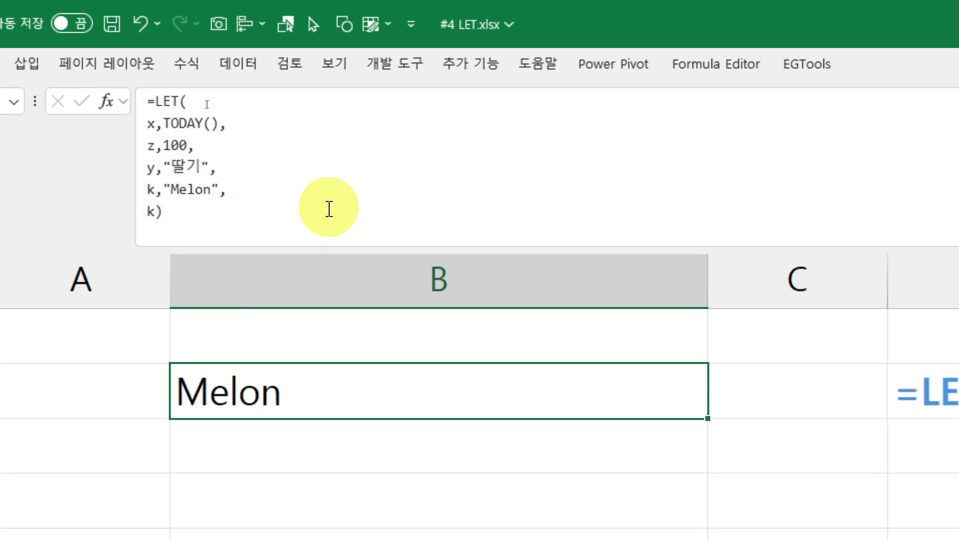
Change the final calculation in B2's LET formula from k to k&y and commit it
left_click(151, 209)
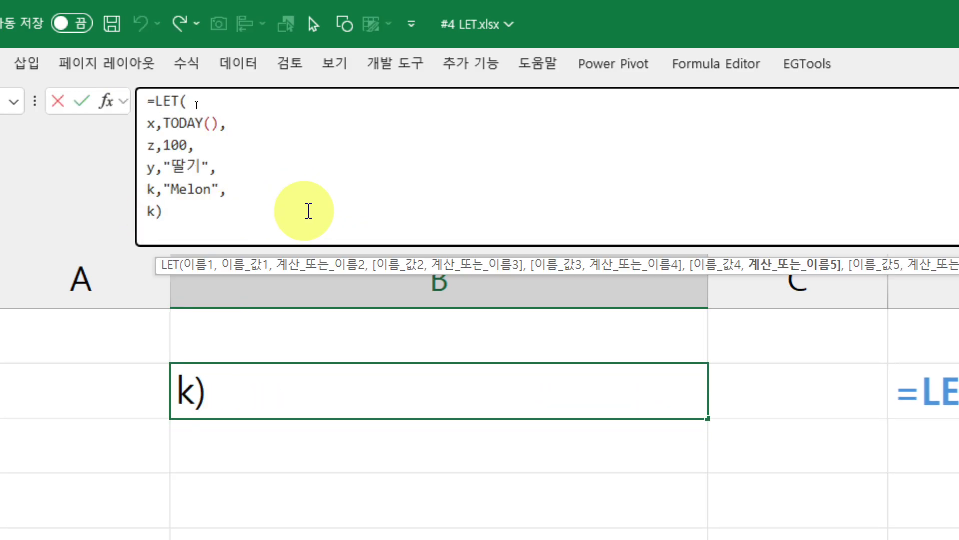
type("&y")
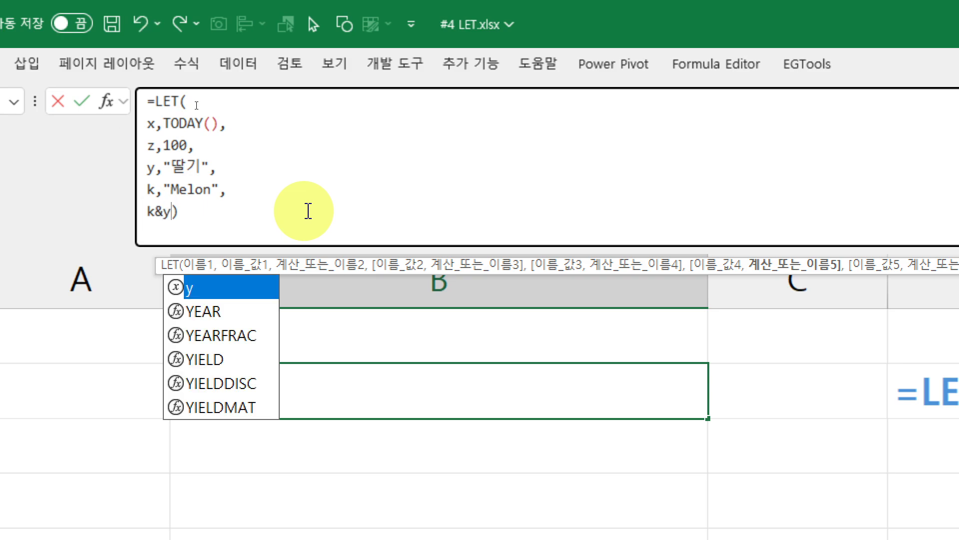
key("Return")
key("Up")
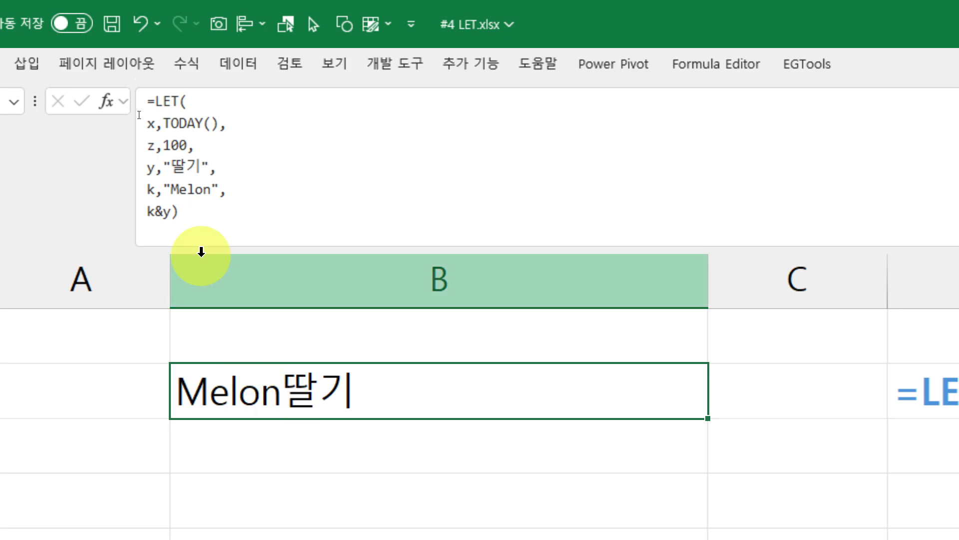
Review B2's multi-line LET formula, examining each name-value pair line and the final k&y calculation
left_click_drag(149, 217, 169, 216)
left_click(173, 211)
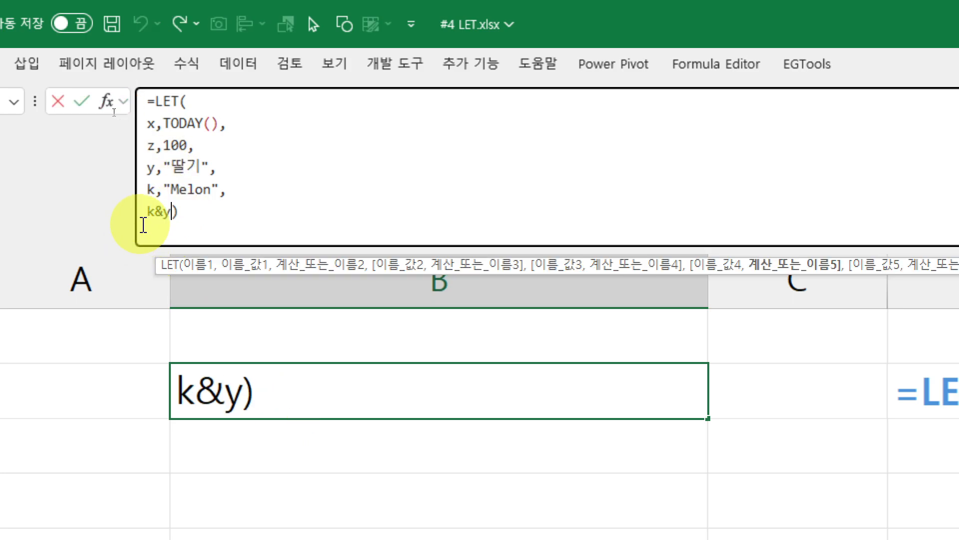
left_click(151, 122)
left_click_drag(151, 122, 268, 188)
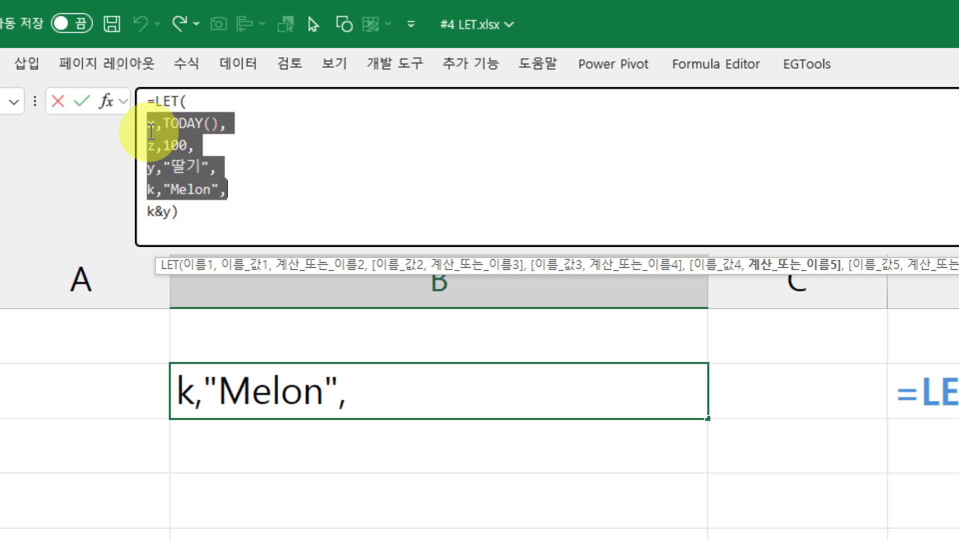
left_click(235, 126)
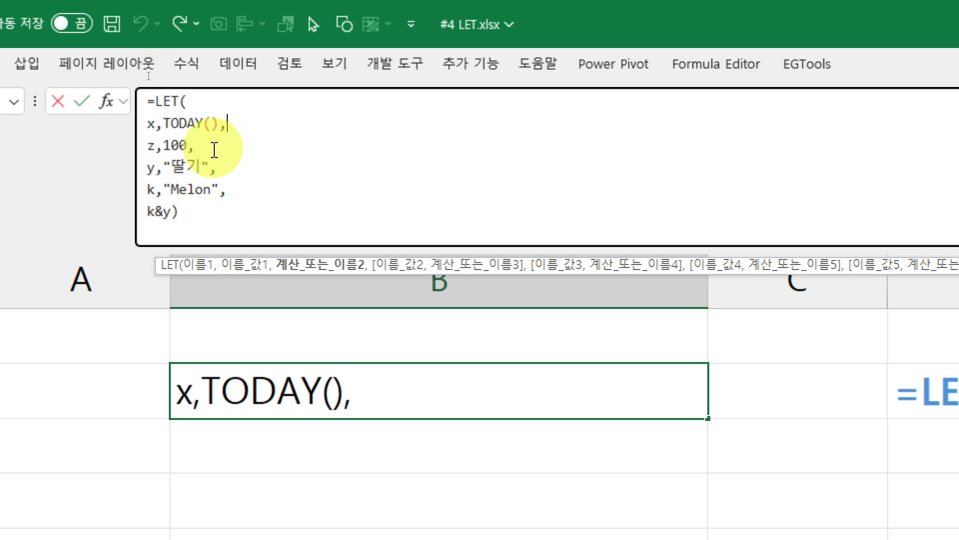
left_click(212, 148)
left_click(240, 169)
left_click(248, 194)
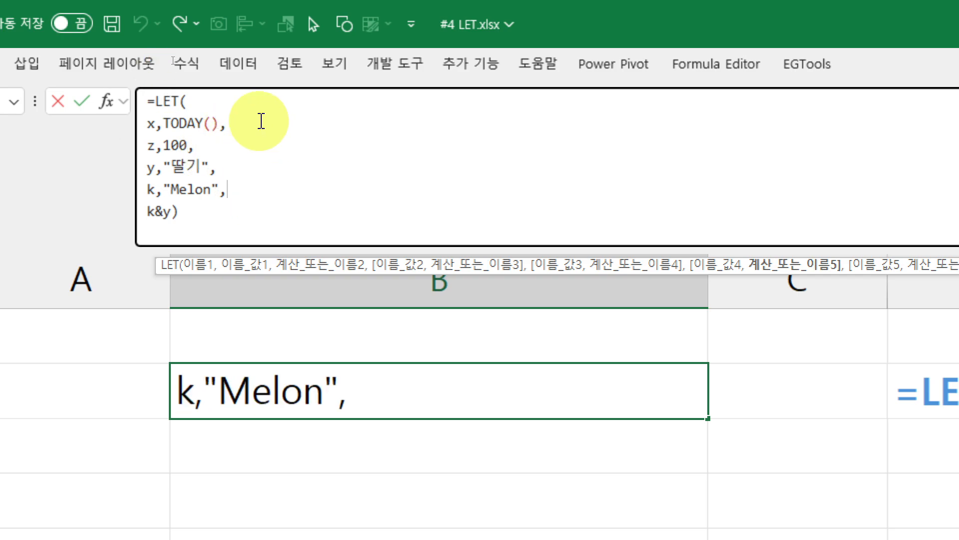
key("ctrl+Return")
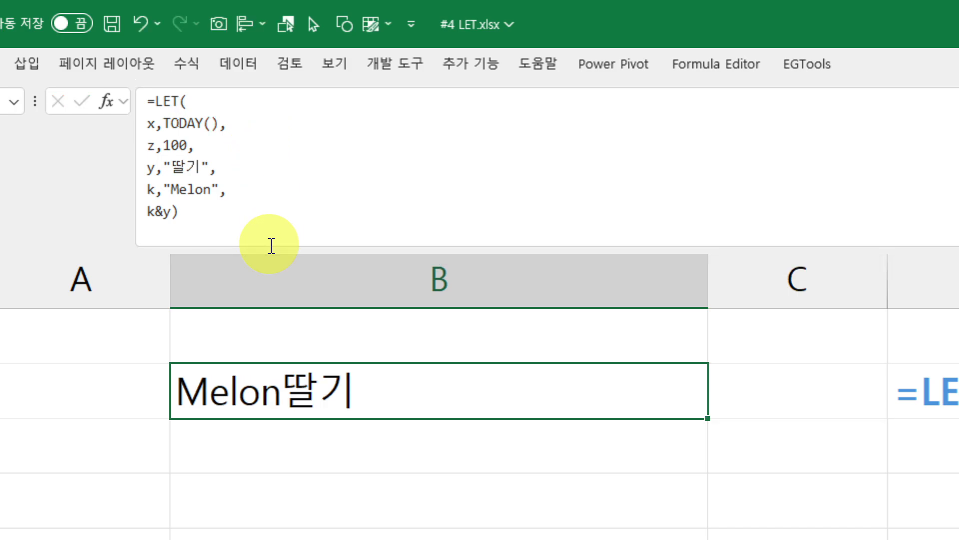
left_click(240, 191)
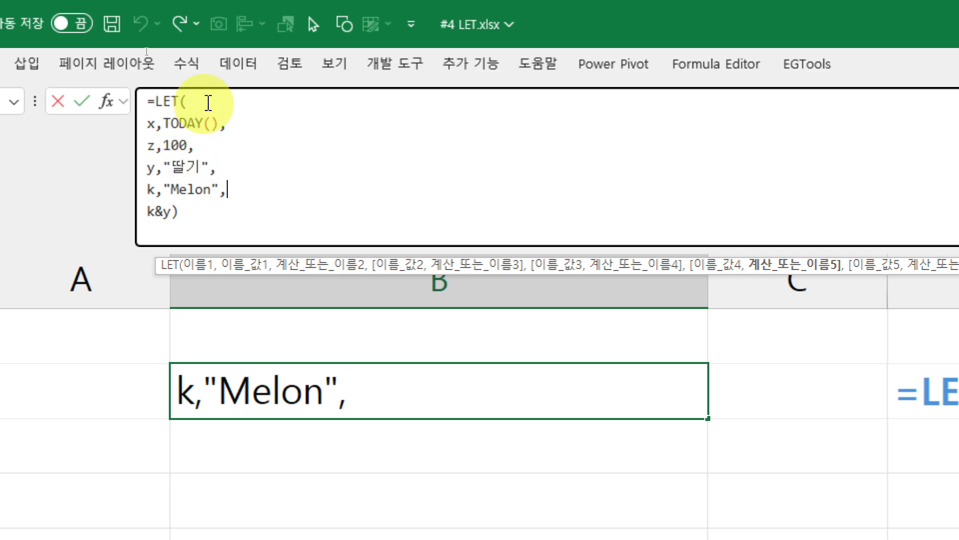
left_click_drag(196, 216, 114, 88)
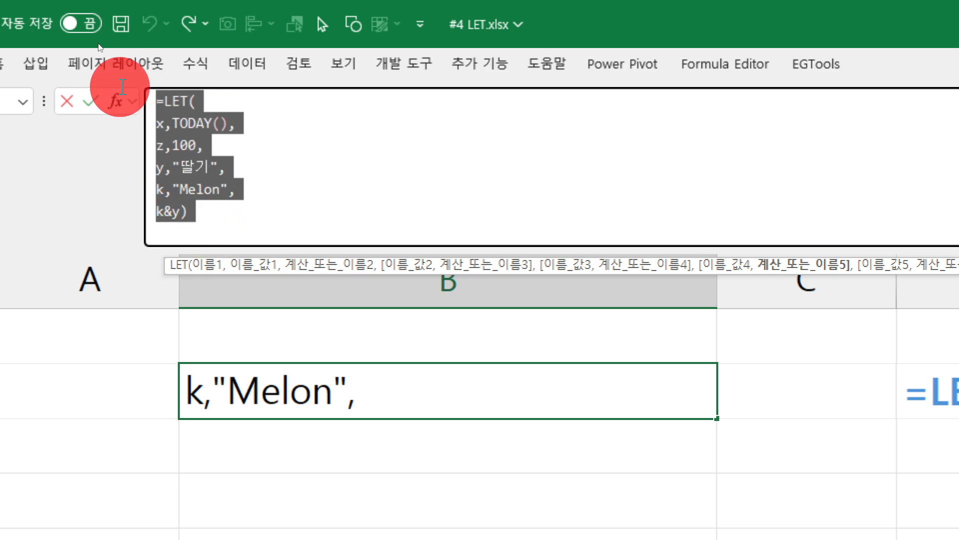
left_click(303, 194)
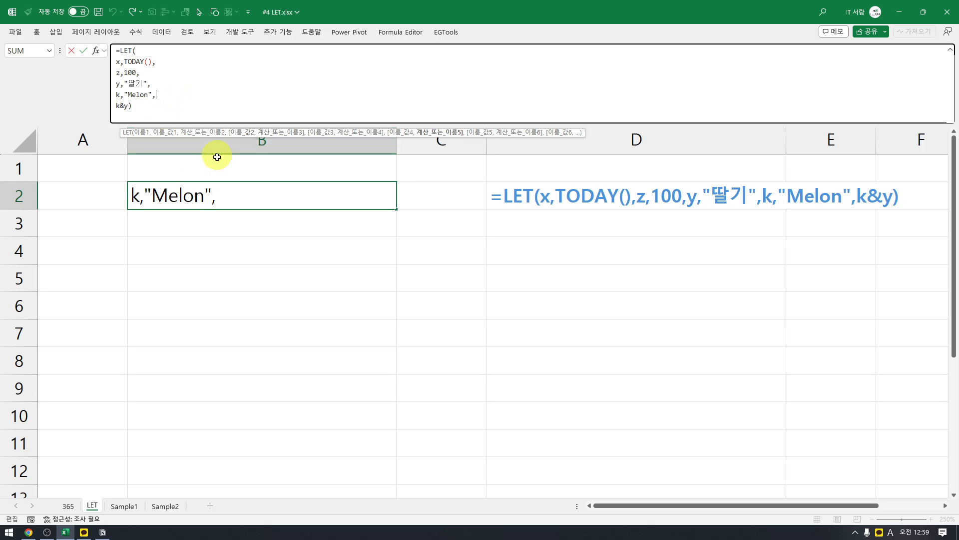
key("ctrl+Return")
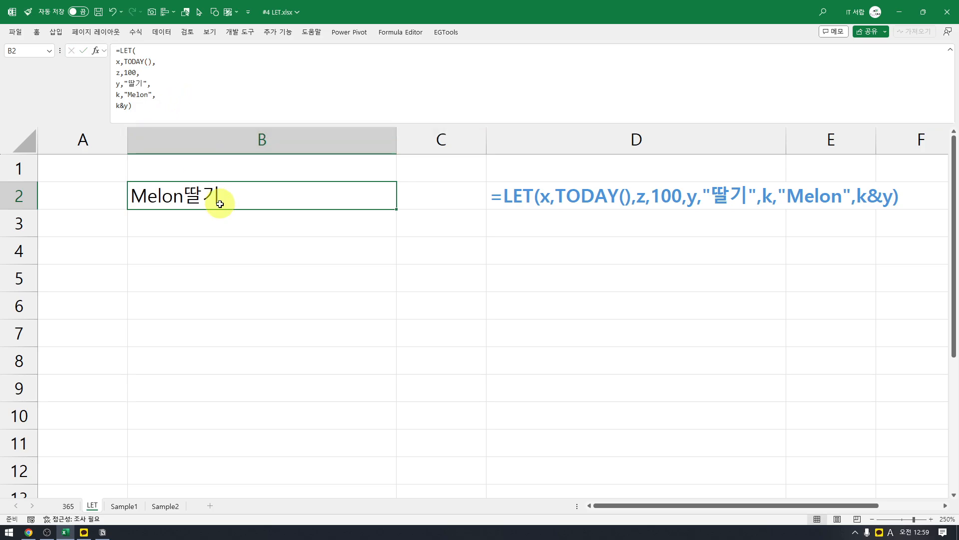
Open the Sample1 sheet and look over the source data and the empty result area
left_click(122, 506)
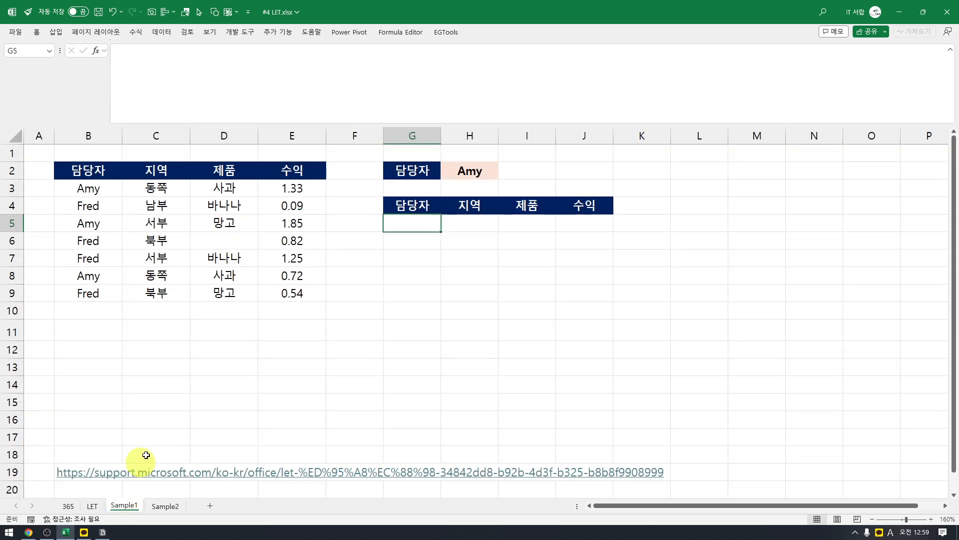
left_click(406, 224)
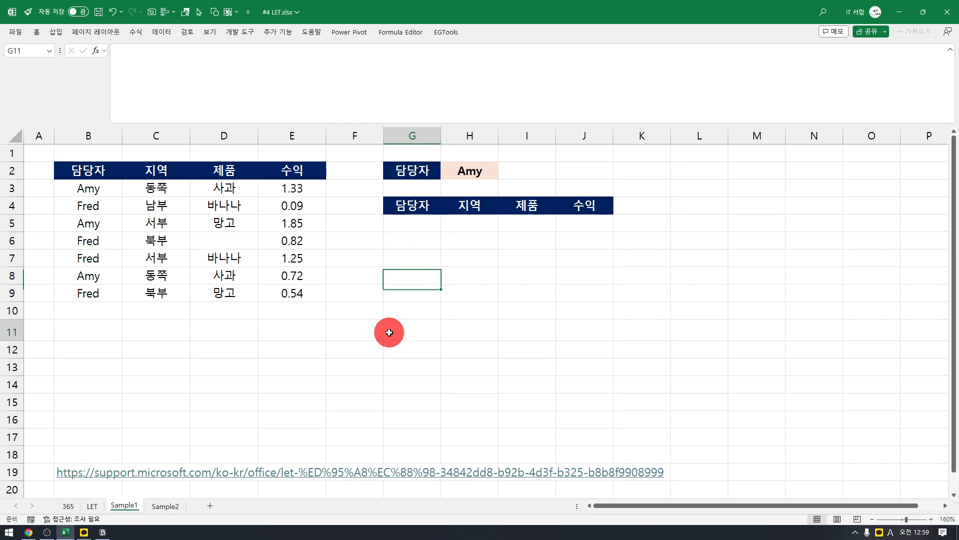
left_click(225, 223)
left_click_drag(106, 191, 264, 296)
Switch to Chrome and examine example 2 and its sample data on Microsoft's LET function support page
left_click(28, 532)
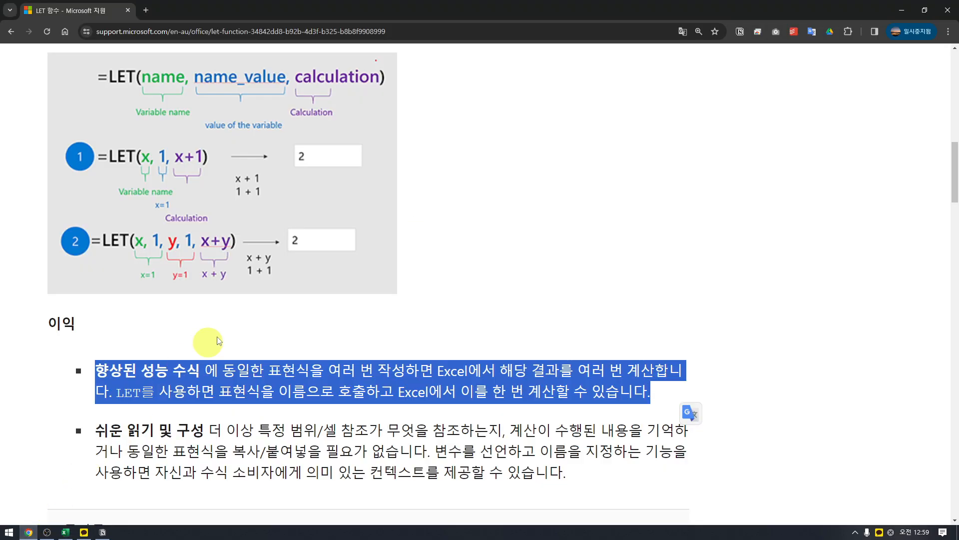
scroll(257, 310, "down", 15)
scroll(260, 312, "down", 3)
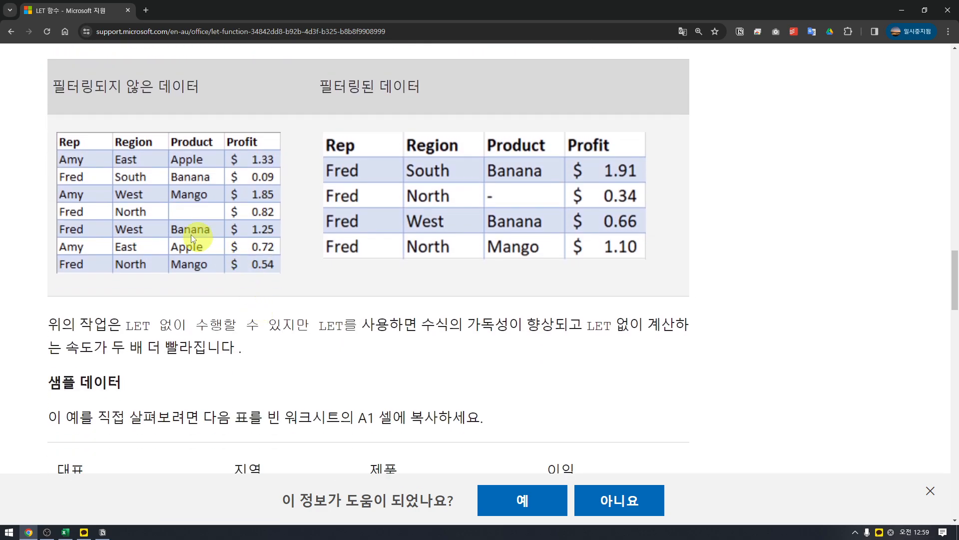
scroll(253, 182, "up", 1)
scroll(263, 272, "down", 5)
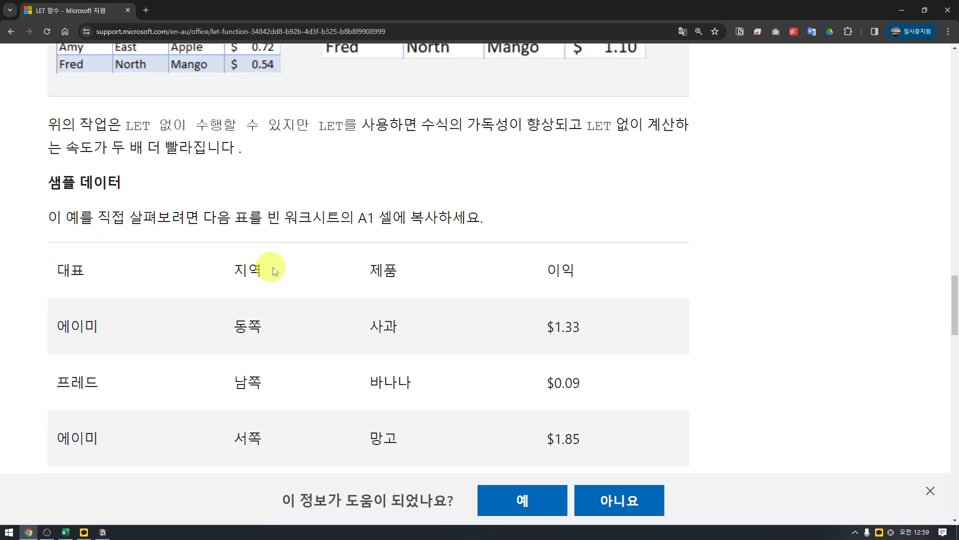
scroll(210, 244, "up", 6)
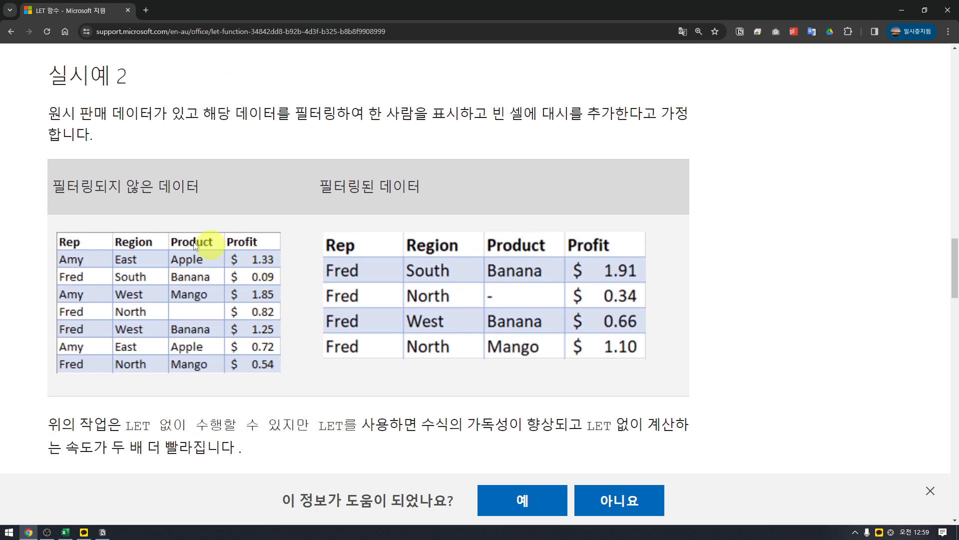
Return to Excel and examine Sample1's result area at G5 and the criterion cell H2
left_click(65, 532)
left_click_drag(156, 275, 218, 321)
left_click(362, 260)
left_click(400, 226)
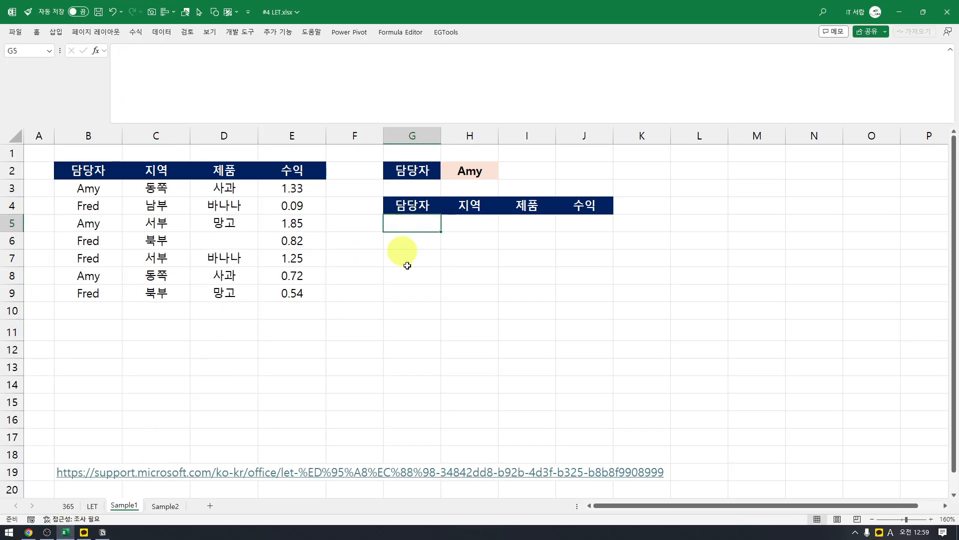
type("d")
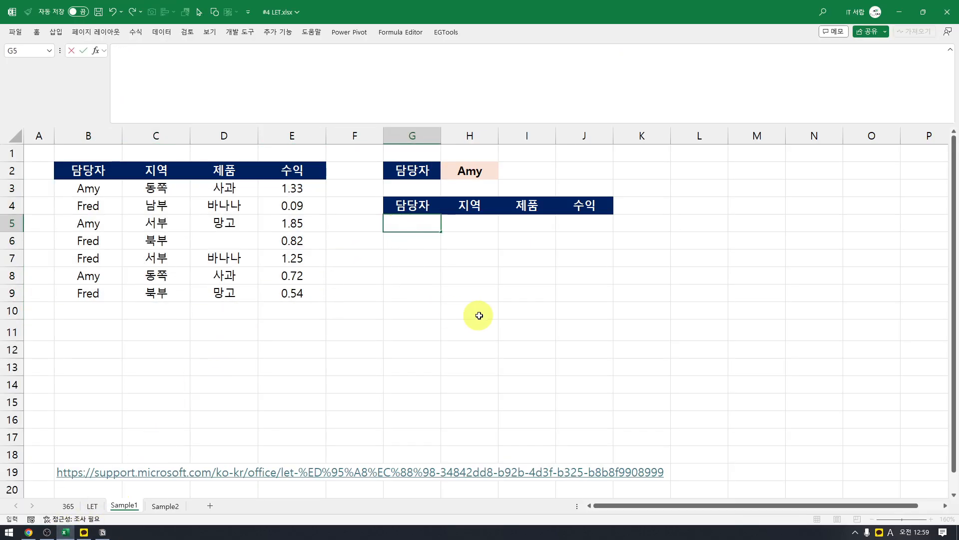
key("Up")
key("Up")
key("Up")
key("Right")
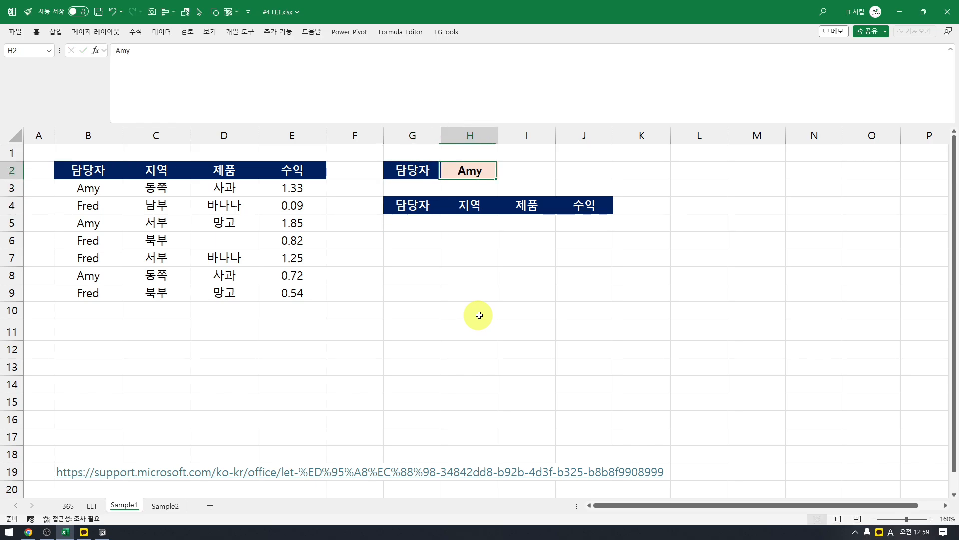
Examine the source table B2:E9 and its rows matching the 담당자 criterion in H2
key("ctrl+Left")
key("ctrl+Left")
key("ctrl+Left")
key("Down")
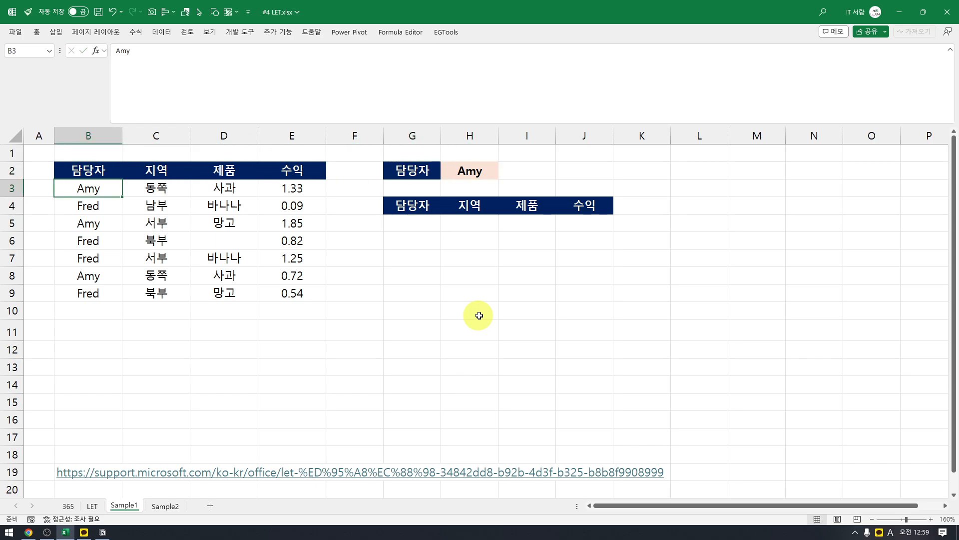
key("ctrl+shift+Right")
key("ctrl+shift+Down")
key("Up")
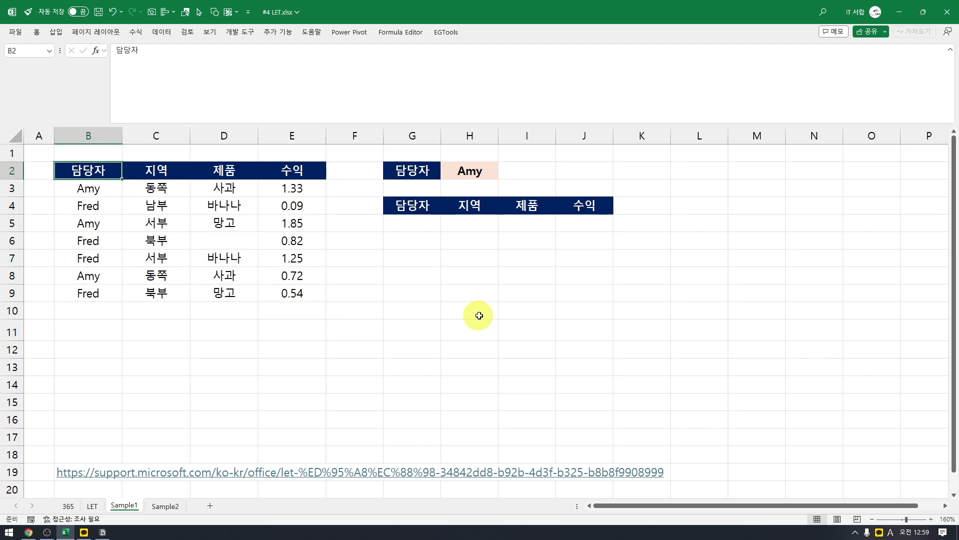
key("ctrl+shift+Right")
key("ctrl+shift+Down")
key("Right")
key("ctrl+Right")
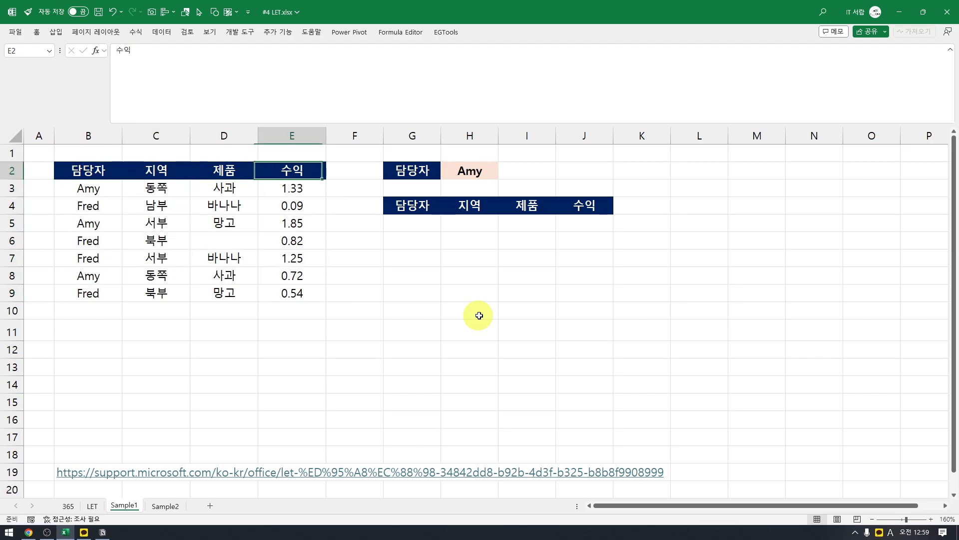
key("ctrl+Right")
key("ctrl+Right")
key("ctrl+Left")
key("ctrl+Left")
key("ctrl+Left")
key("Down")
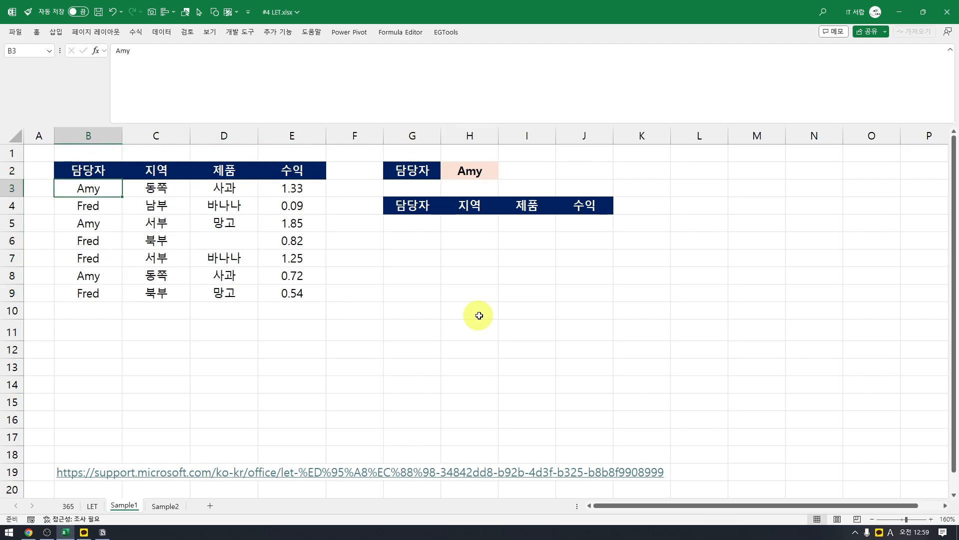
key("Down")
key("Down")
key("Down")
key("Down")
key("Down")
key("Right")
key("Right")
key("Right")
key("Right")
key("Right")
key("Right")
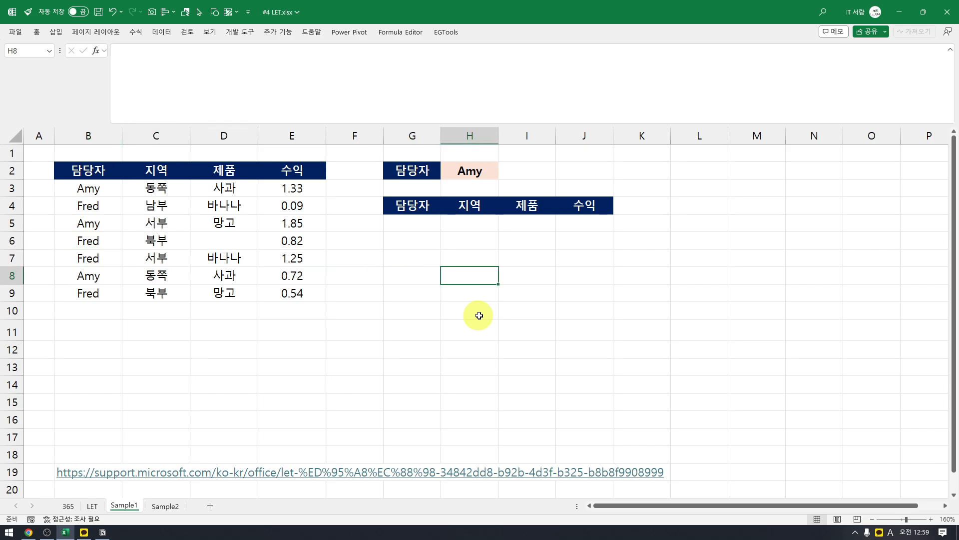
Start a FILTER formula in G5 with the data range B3:E9 as its array argument
key("Left")
key("Up")
key("Up")
key("Up")
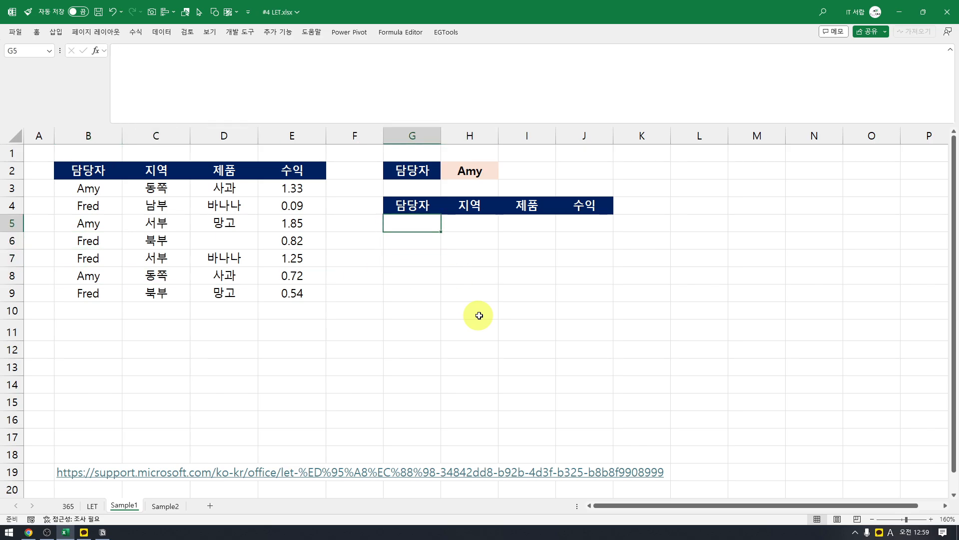
type("=fil")
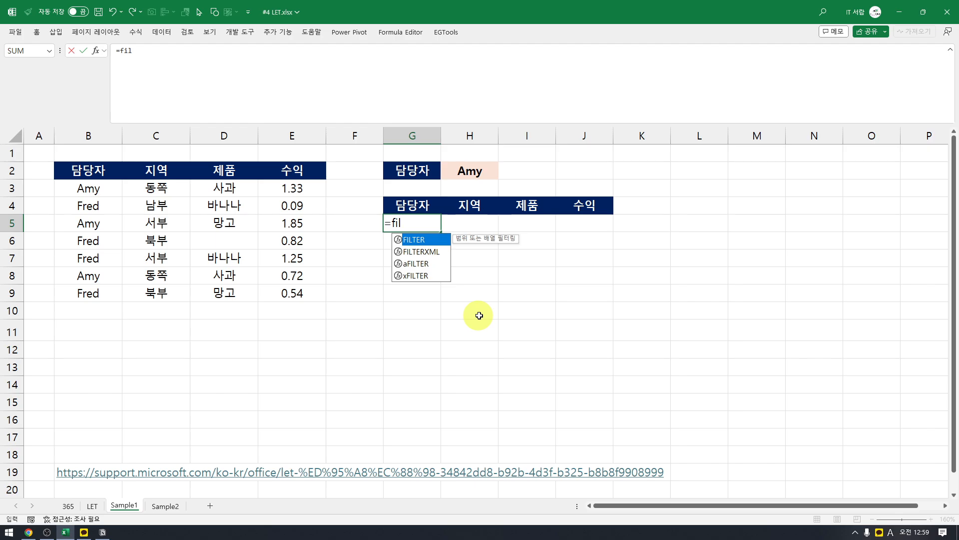
key("Tab")
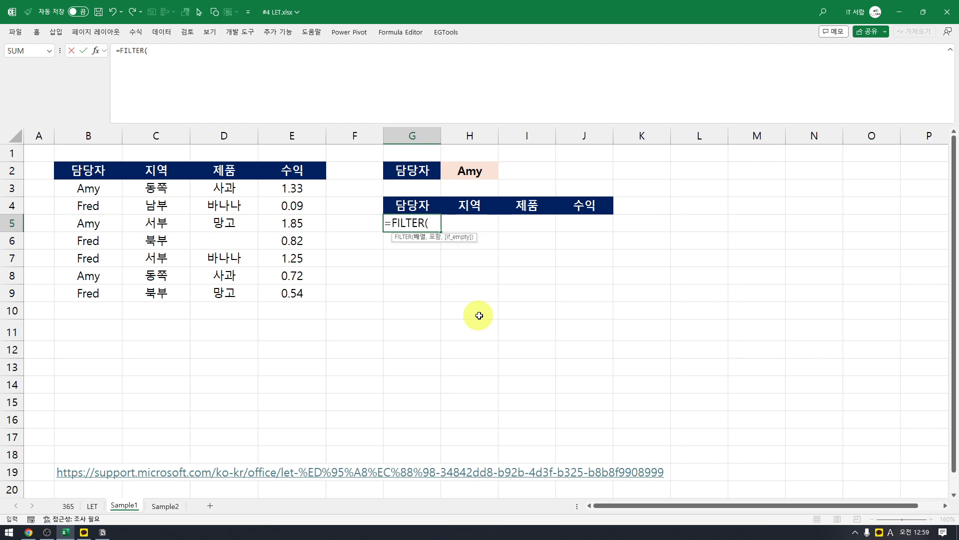
key("Left")
key("Left")
key("Left")
key("Left")
key("Left")
key("Up")
key("Up")
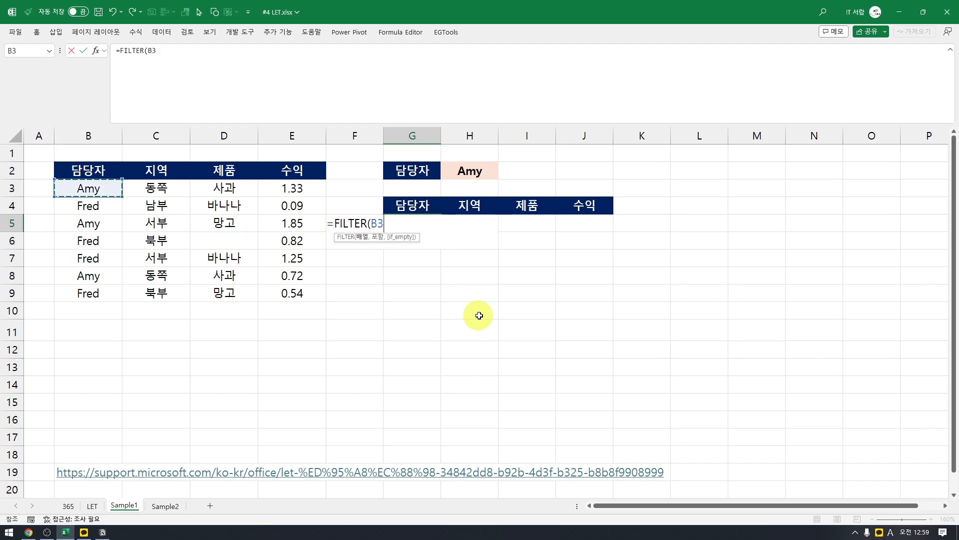
key("shift+Right")
key("shift+Right")
key("shift+Right")
key("shift+Down")
key("shift+Down")
key("shift+Down")
key("shift+Down")
key("shift+Down")
key("shift+Down")
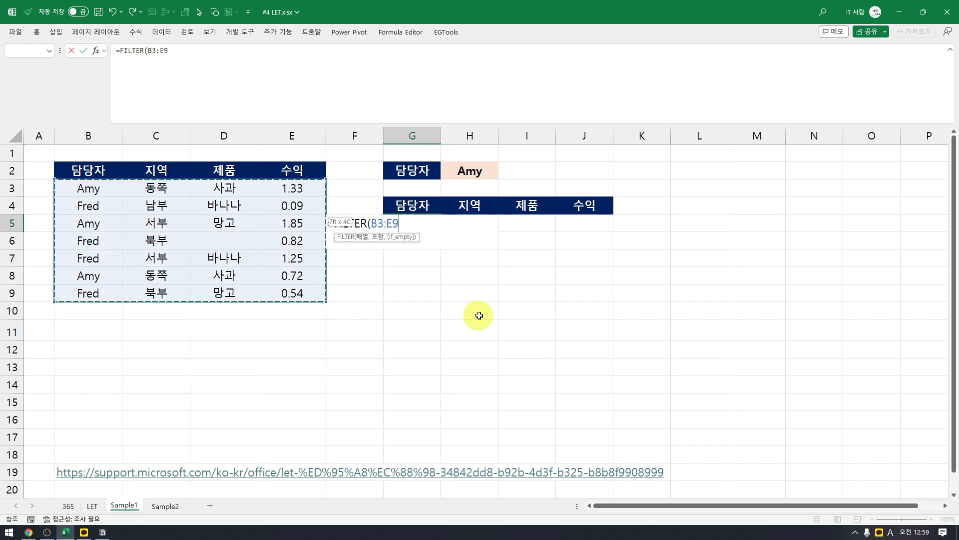
Add the include condition B3:B9=H2 to G5's FILTER formula
key("Left")
key("Left")
key("Left")
key("Left")
key("Left")
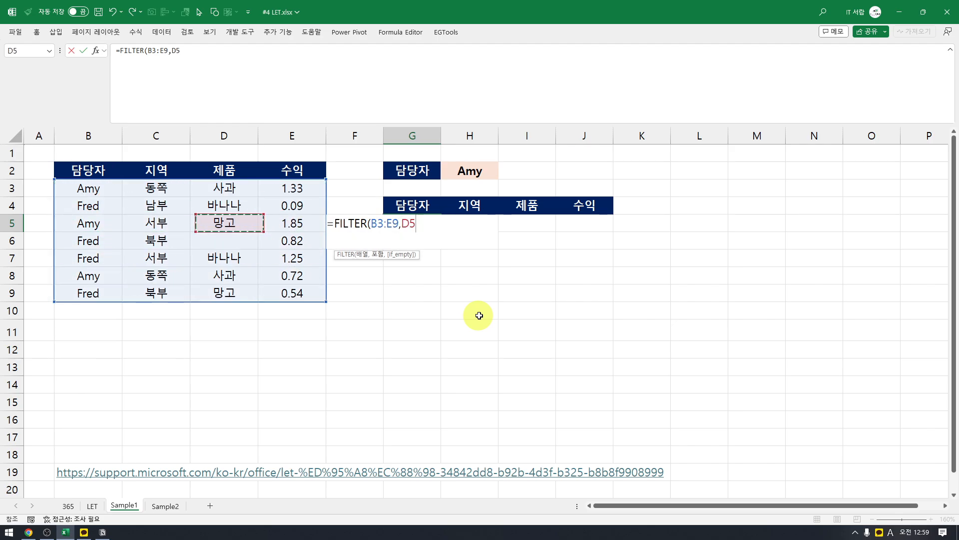
key("Up")
key("Up")
key("shift+Down")
key("shift+Down")
key("shift+Down")
key("shift+Down")
key("shift+Down")
key("shift+Down")
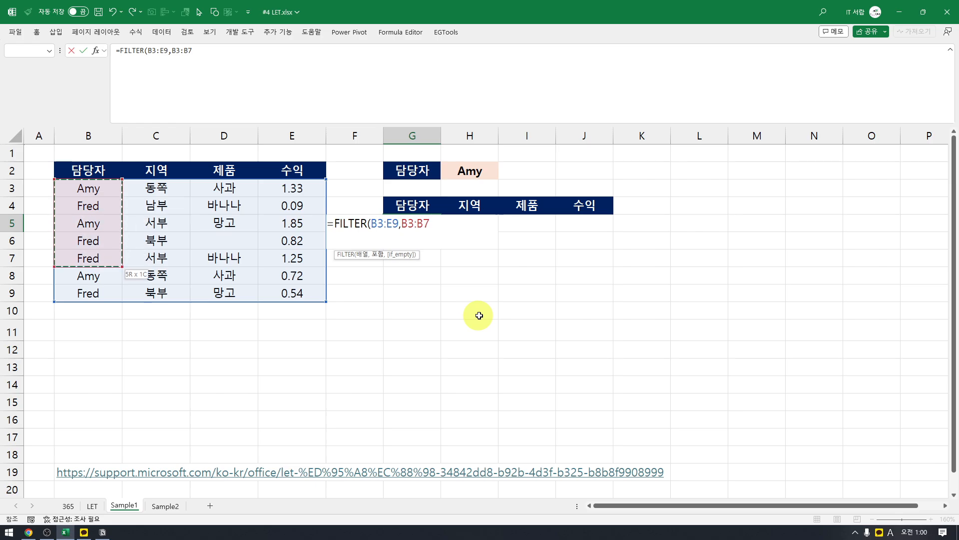
type("=")
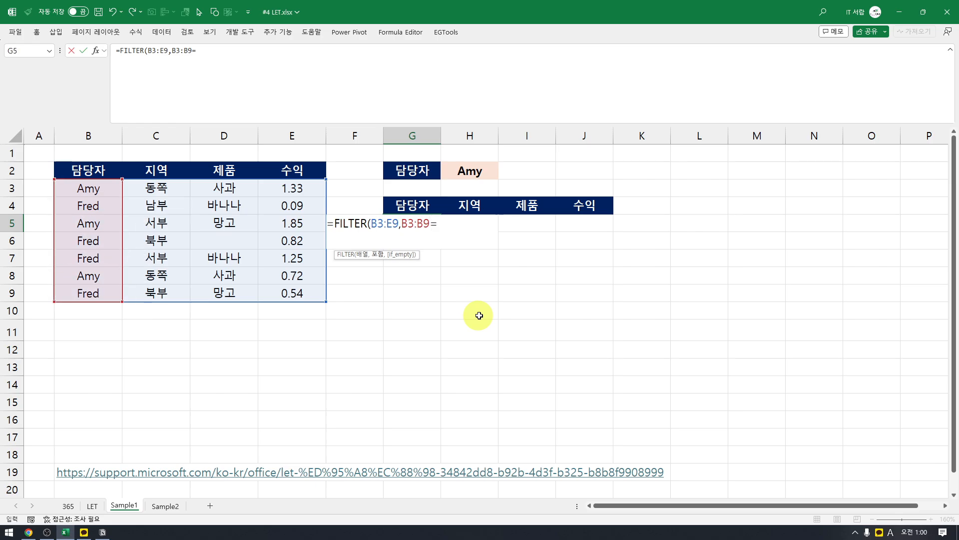
key("Up")
key("Up")
key("Right")
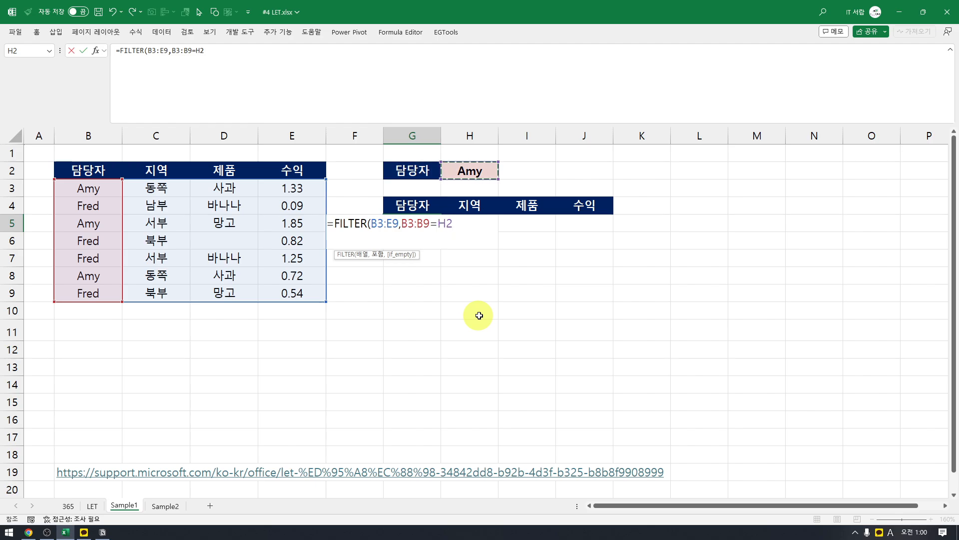
Complete the FILTER formula in G5 and select its spilled result range
key("Return")
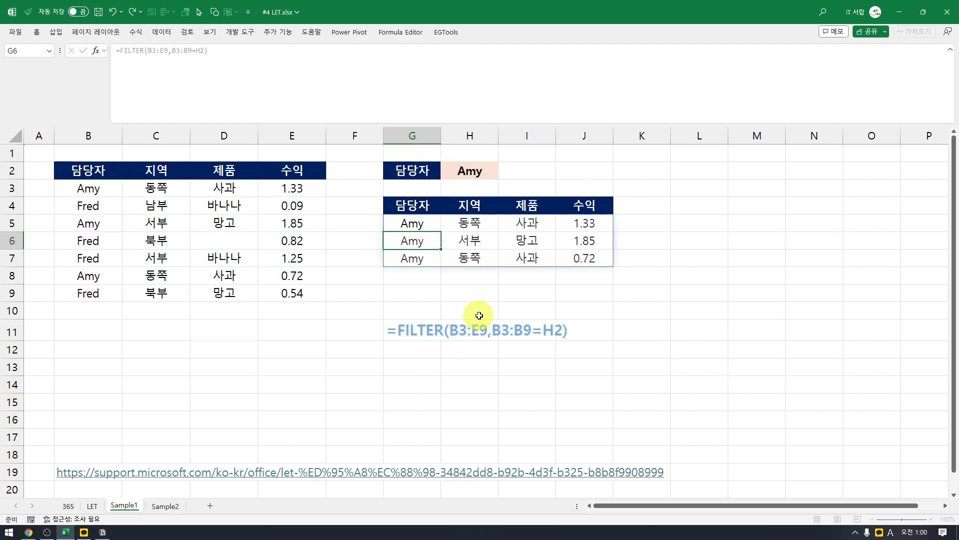
key("Up")
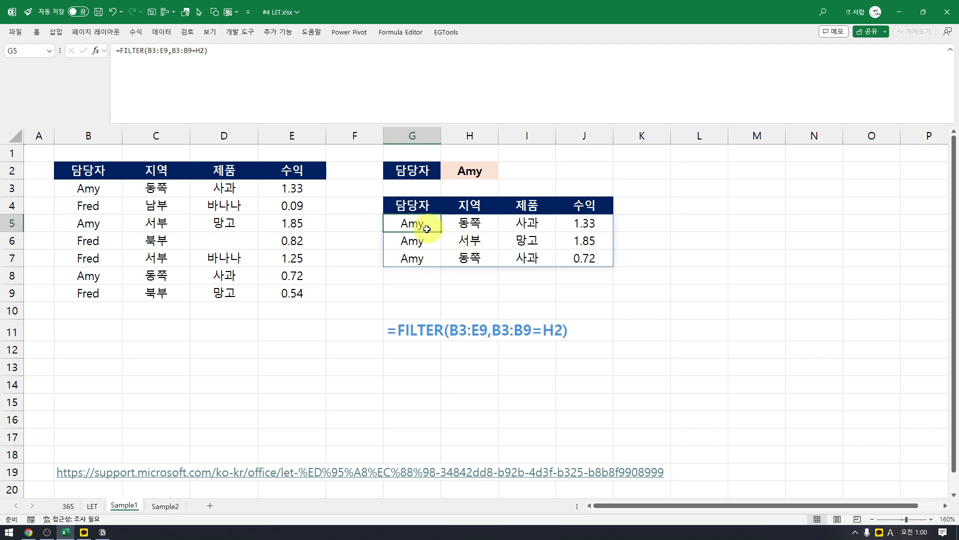
left_click_drag(424, 223, 567, 259)
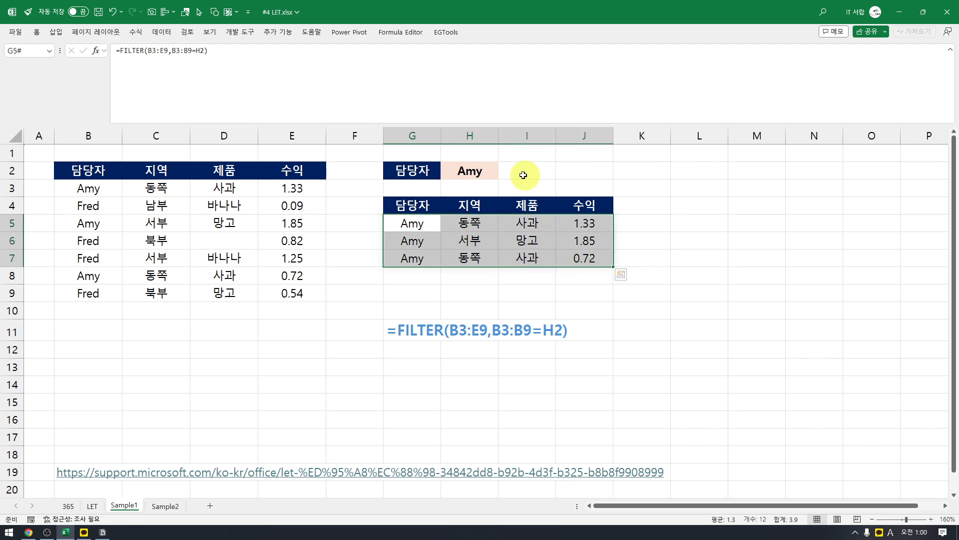
Change the 담당자 criterion in H2 to the other person's name from the source table
left_click(474, 171)
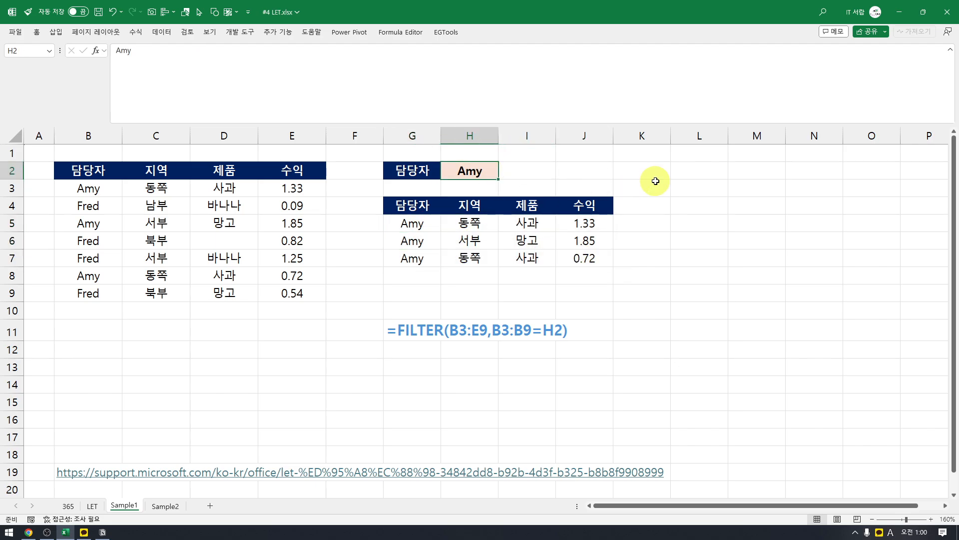
type("Fred")
key("Return")
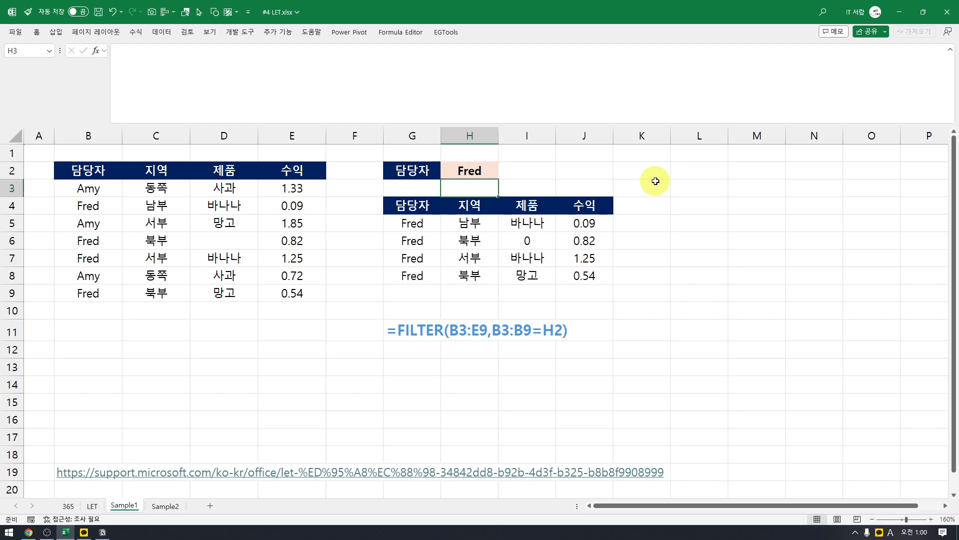
Examine the filtered range that spills from G5 for the new 담당자 criterion
key("Down")
key("Left")
key("Down")
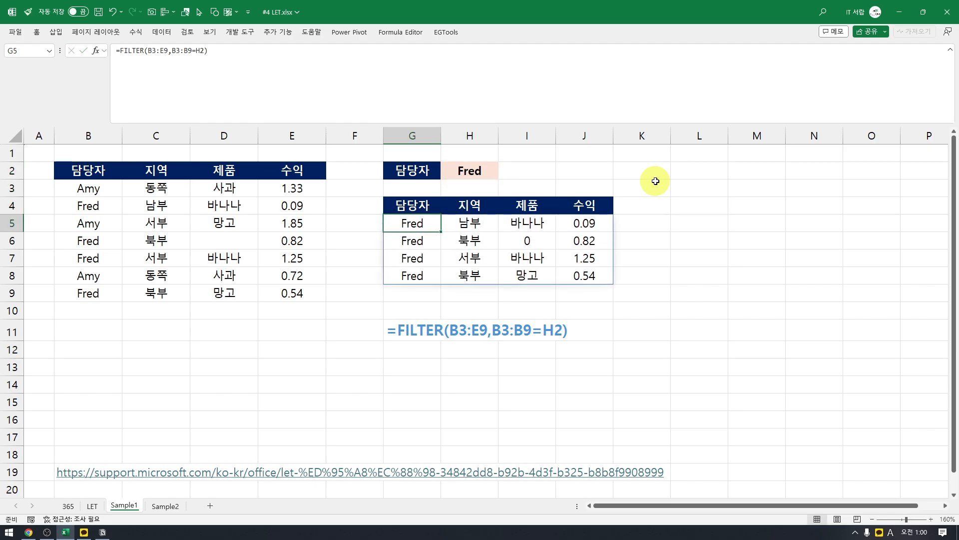
key("ctrl+shift+Right")
key("ctrl+shift+Down")
key("Up")
key("Down")
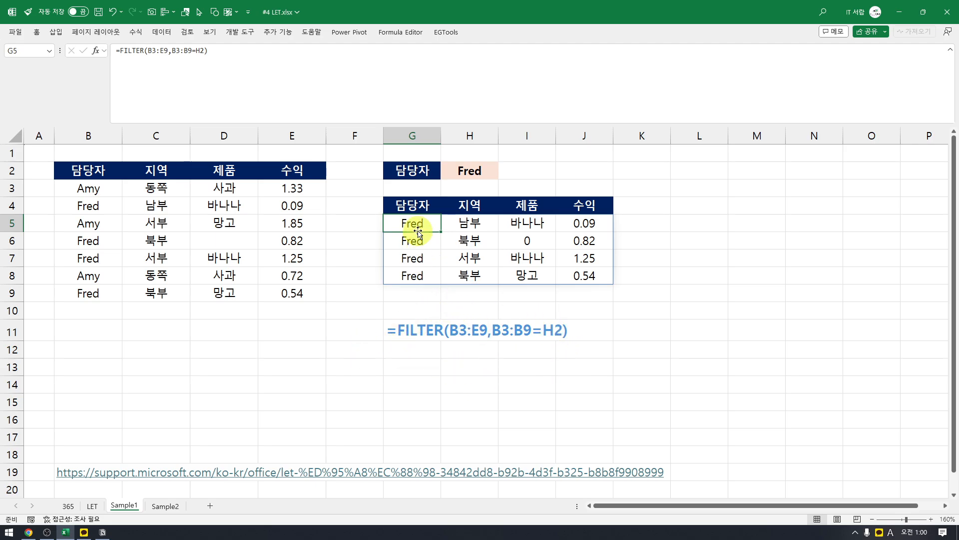
Compare the source table B3:E9 and its blank 제품 cell with the filtered result in I6
left_click_drag(83, 188, 295, 294)
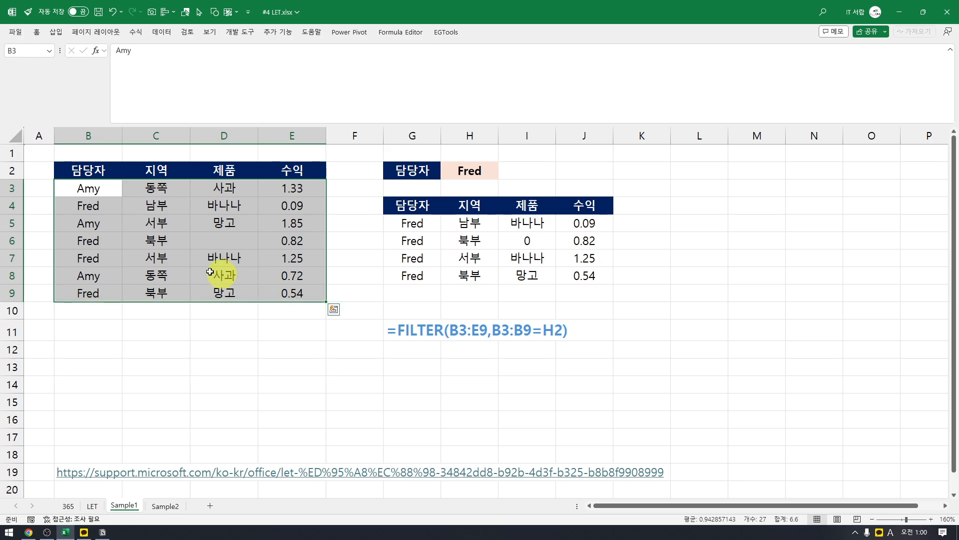
left_click(118, 241)
left_click(224, 244)
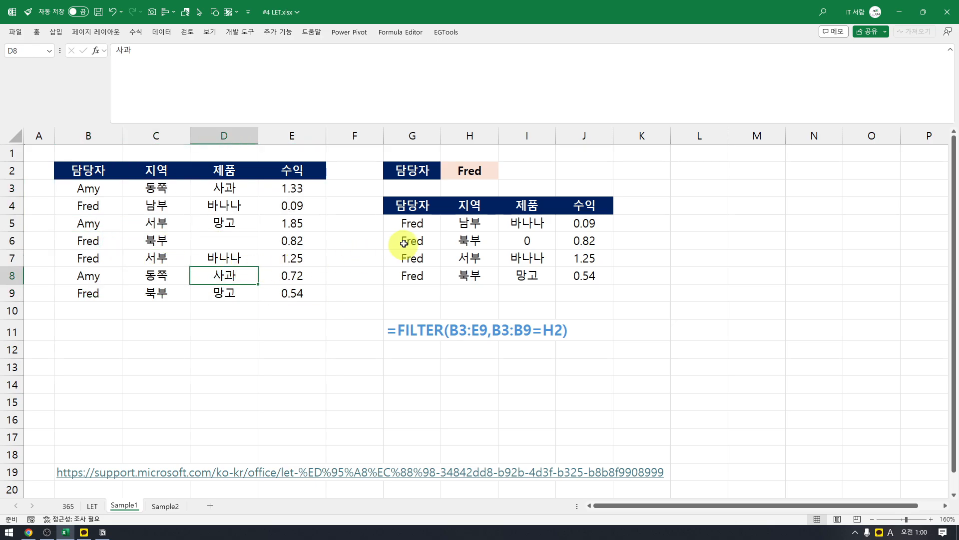
left_click(406, 225)
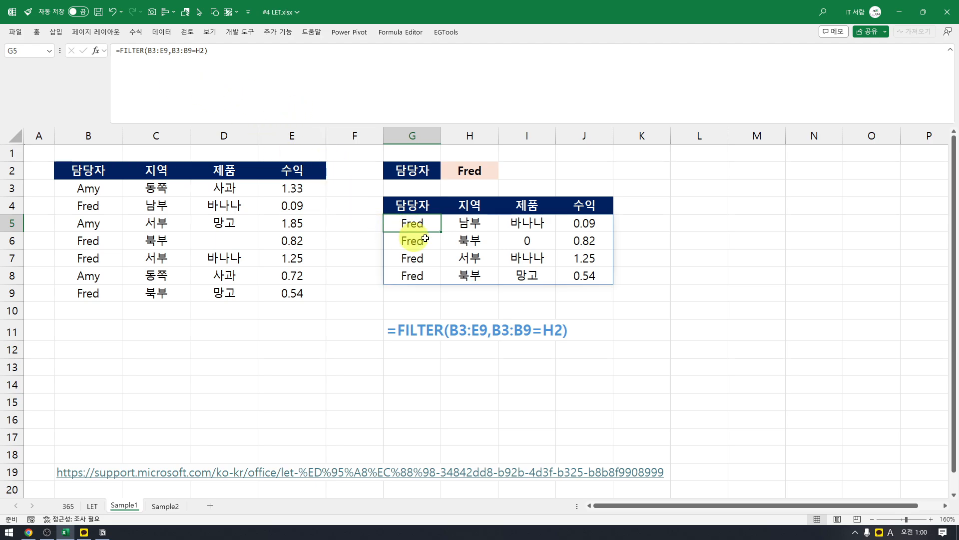
left_click(517, 242)
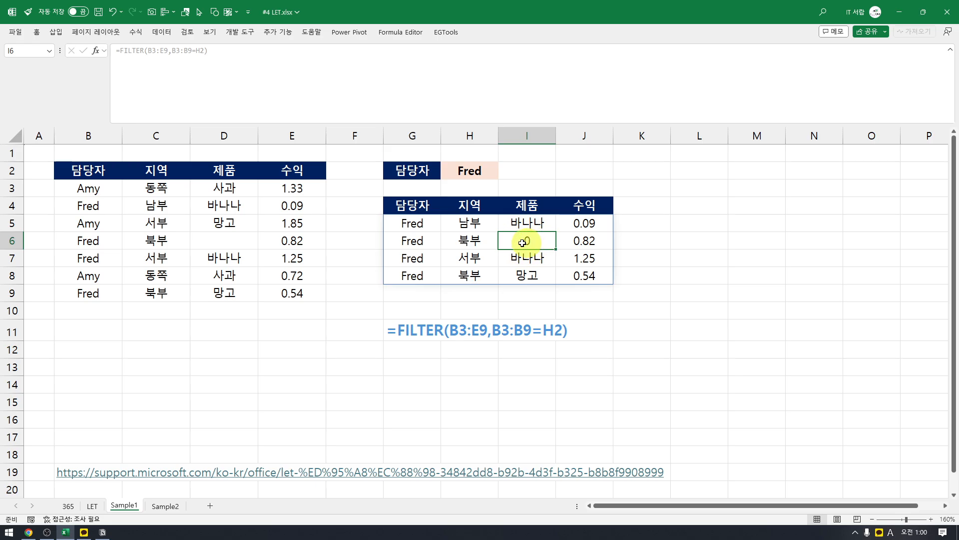
left_click(432, 226)
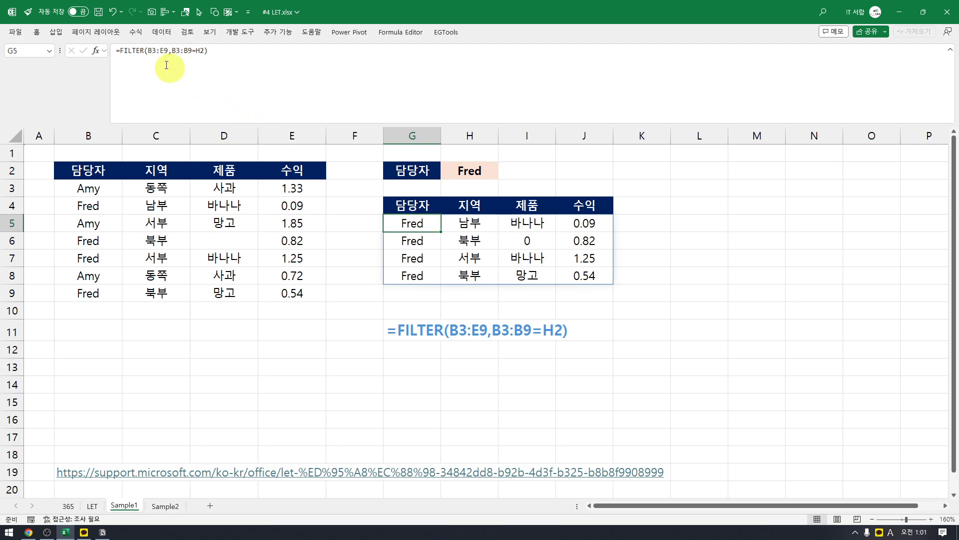
Copy the FILTER expression from G5's formula and replace it with the opening of an ISBLANK function
left_click_drag(121, 51, 274, 49)
key("ctrl+c")
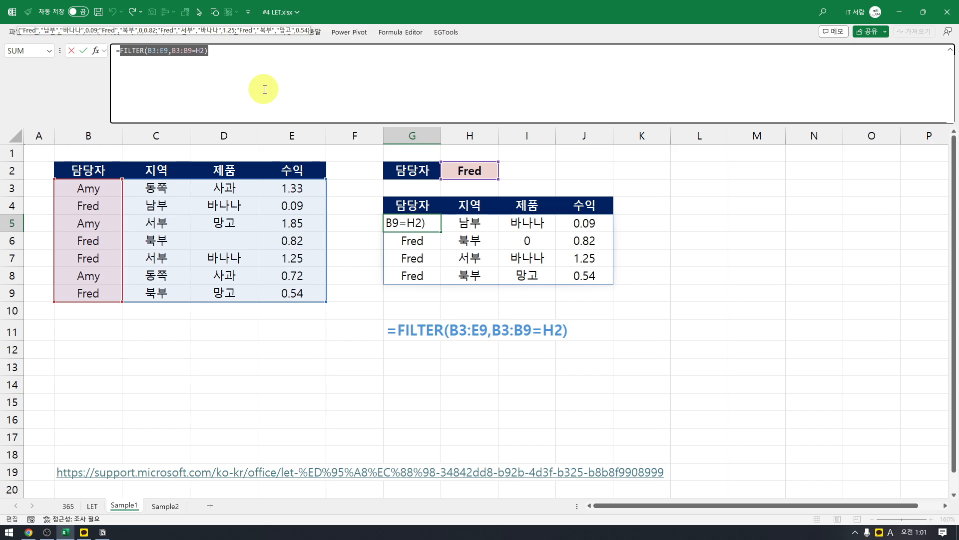
type("isbl")
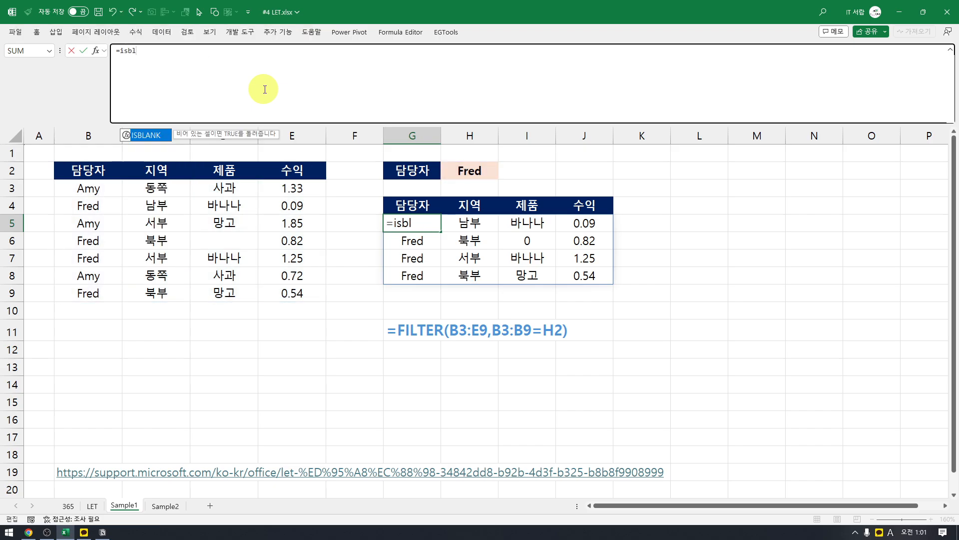
type("ank")
key("Tab")
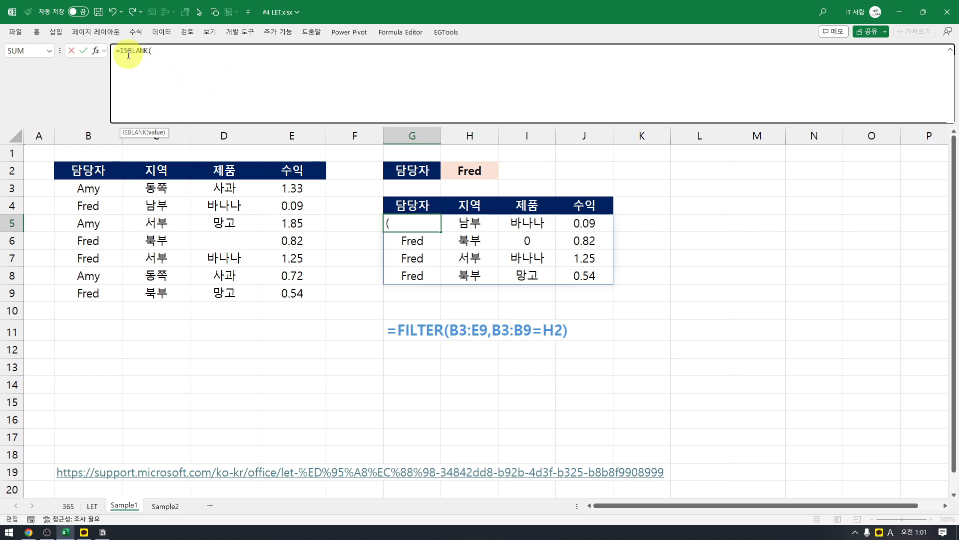
Examine the ISBLANK function name in G5's unfinished formula
left_click_drag(120, 52, 195, 56)
left_click(194, 56)
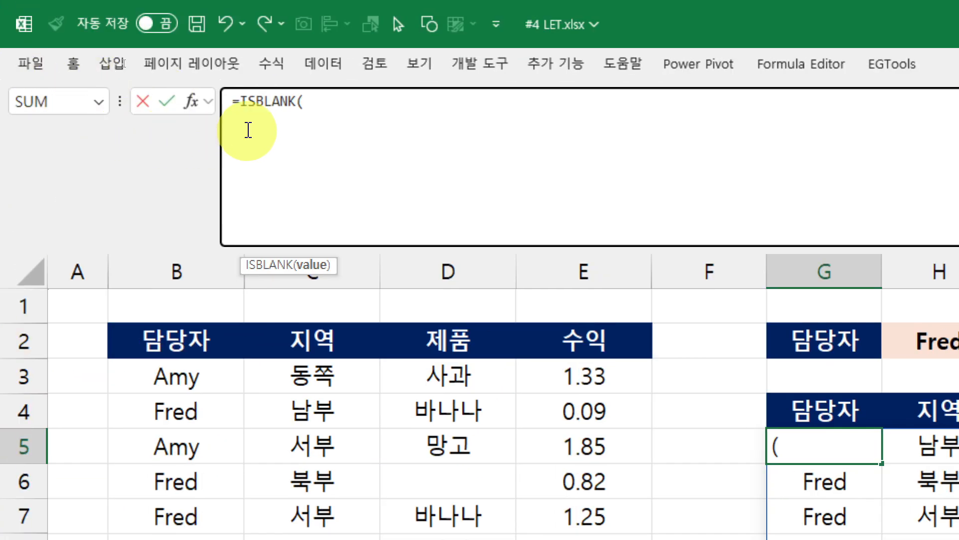
left_click_drag(240, 108, 382, 103)
left_click(337, 113)
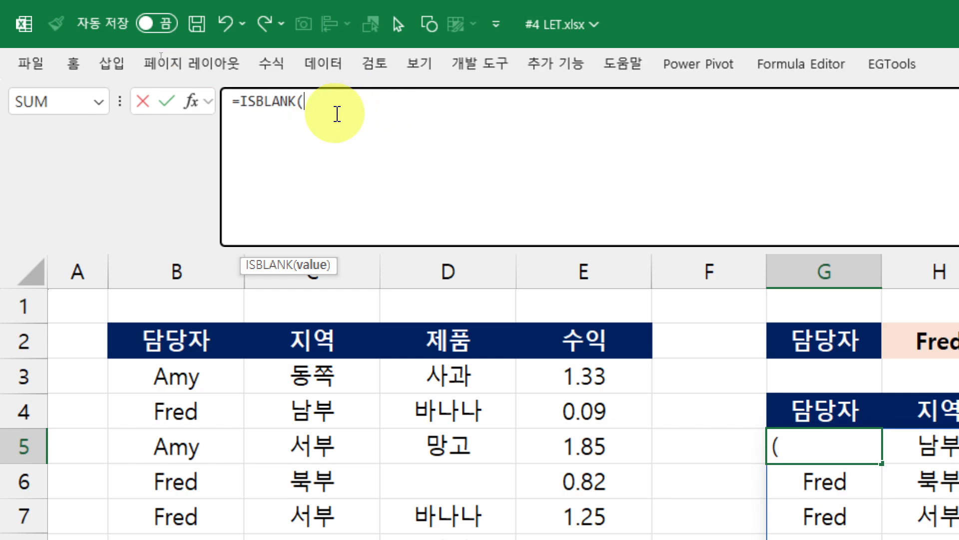
left_click_drag(255, 105, 297, 103)
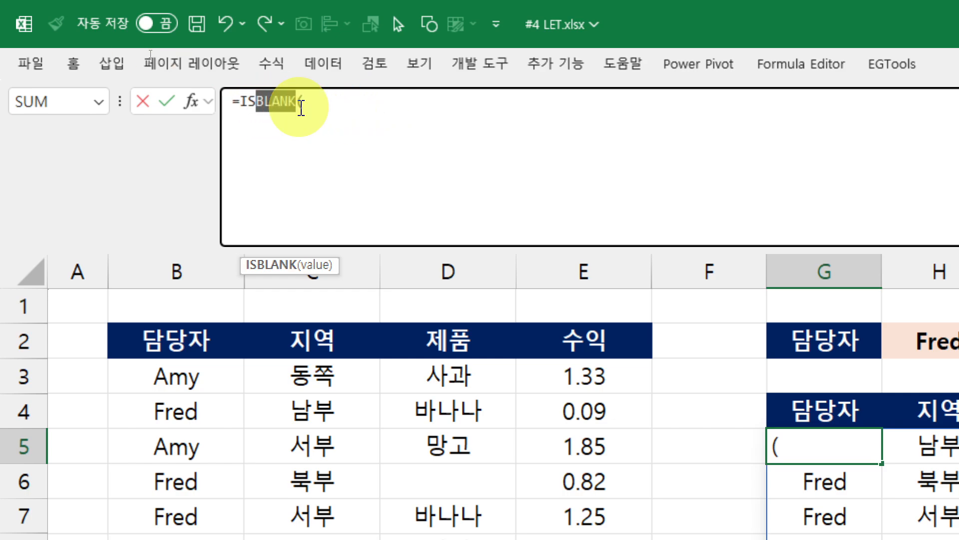
left_click(288, 120)
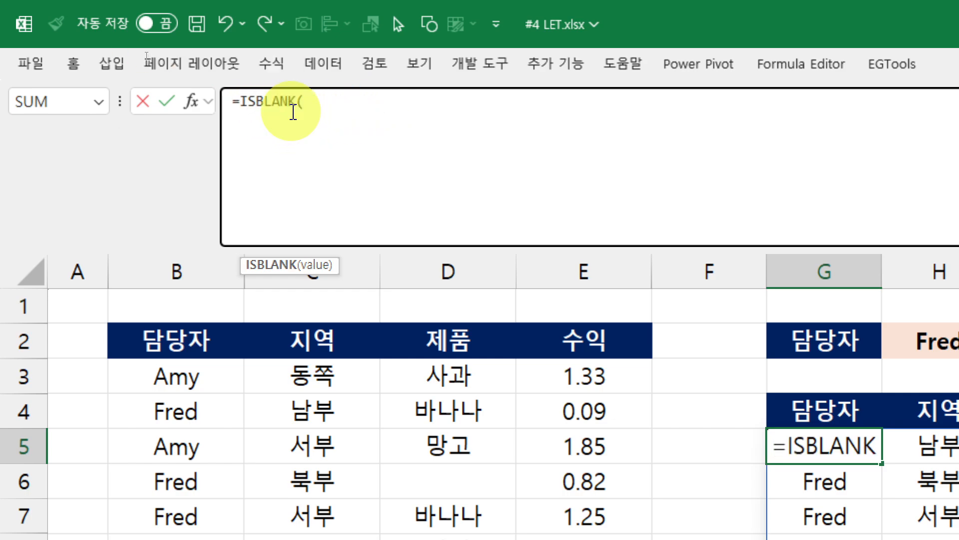
left_click_drag(241, 103, 304, 106)
left_click(361, 107)
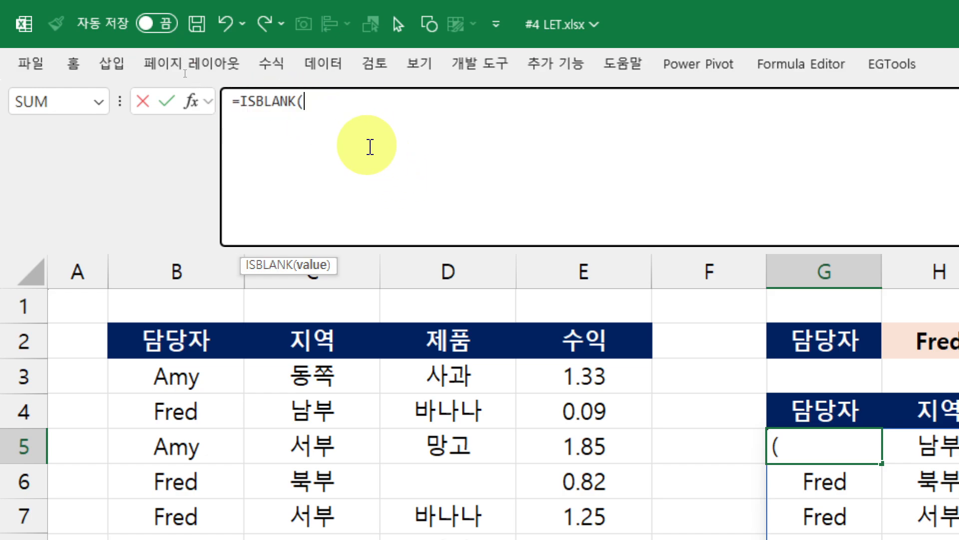
Insert the copied FILTER expression as ISBLANK's argument so that G5 contains =ISBLANK(FILTER(B3:E9,B3:B9=H2))
key("ctrl+v")
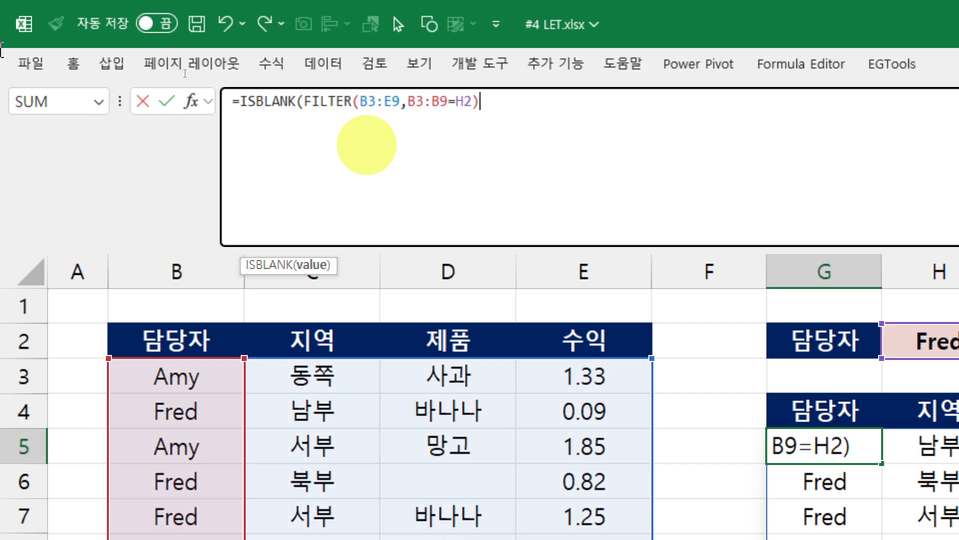
type(")")
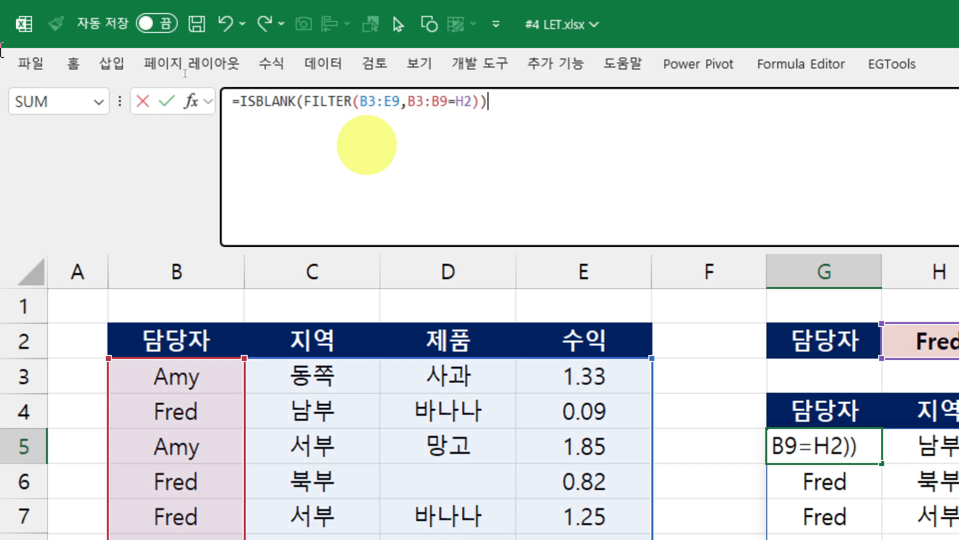
key("Return")
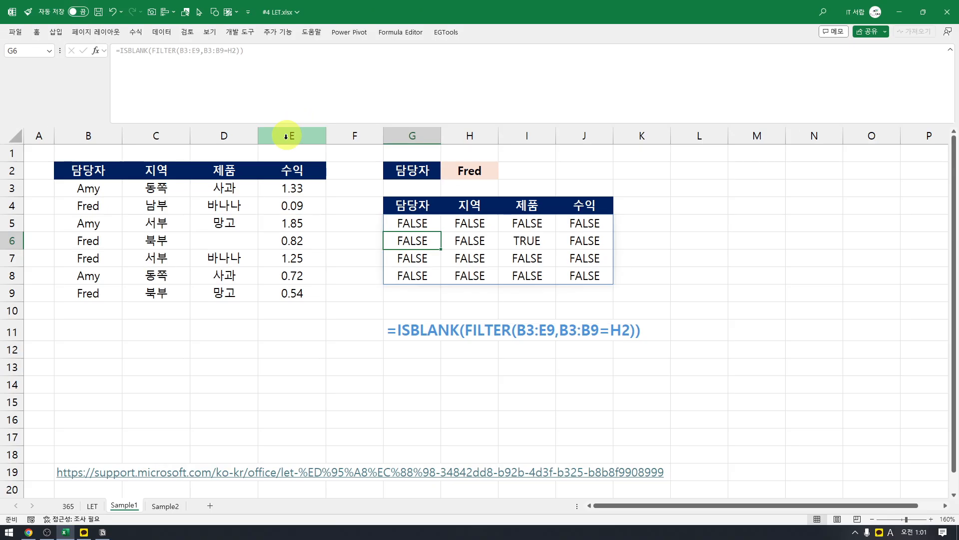
Examine the ISBLANK results spilled from G5, including cell I6 in the 제품 column
left_click(397, 221)
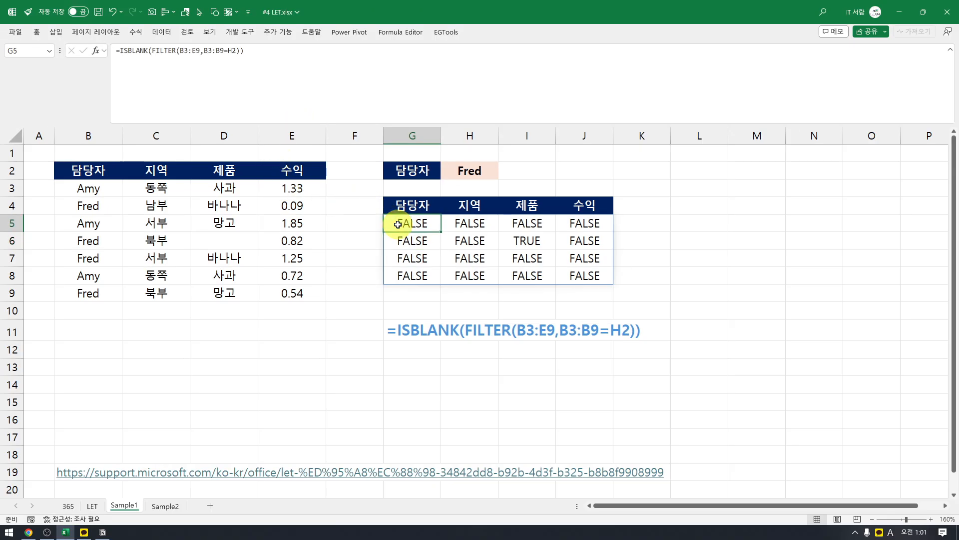
left_click_drag(592, 245, 591, 267)
left_click(531, 242)
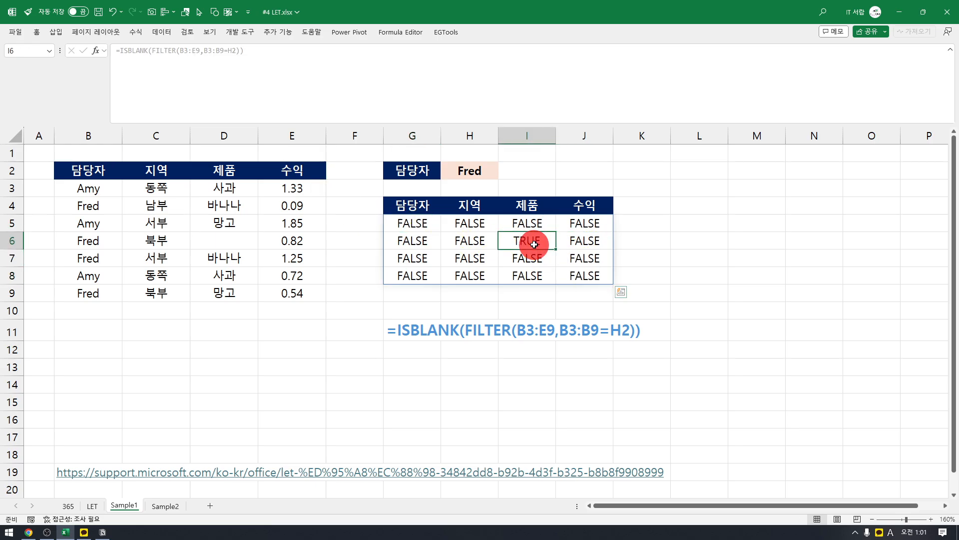
left_click(432, 239)
Highlight result cell I6 with a yellow fill
left_click(526, 240)
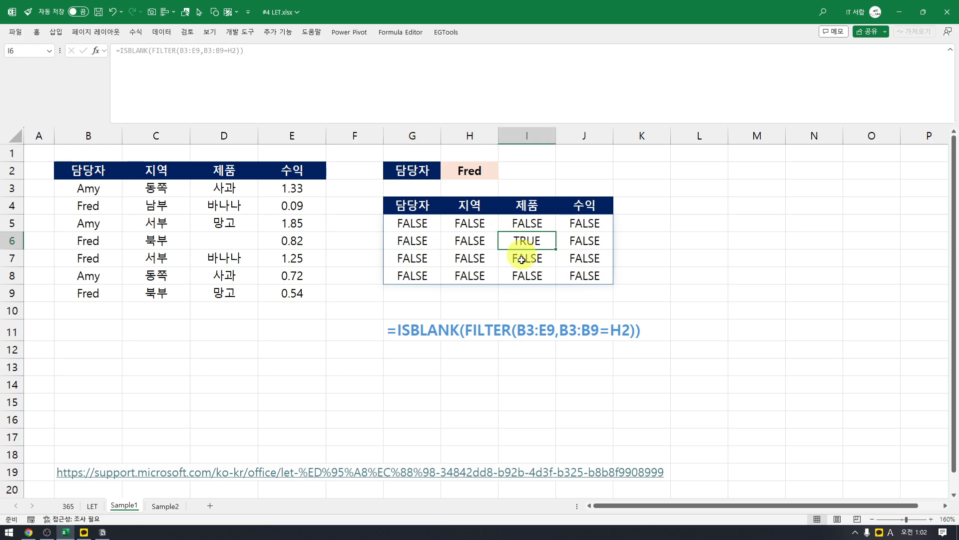
left_click(37, 32)
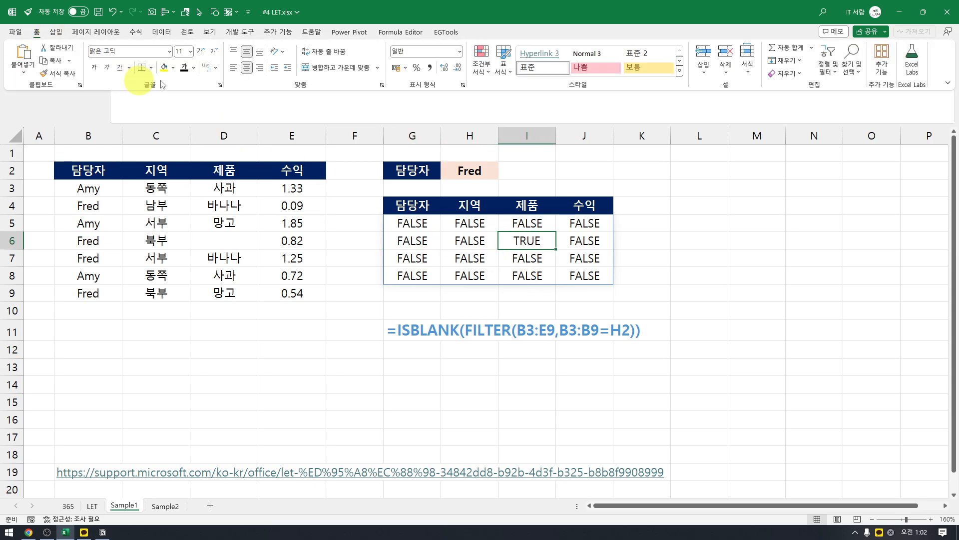
left_click(164, 67)
left_click(460, 287)
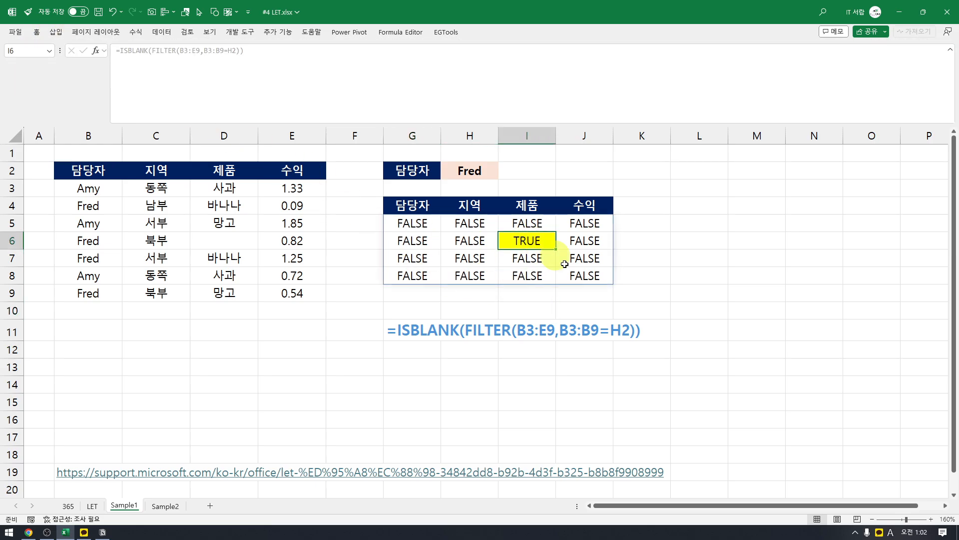
left_click(550, 294)
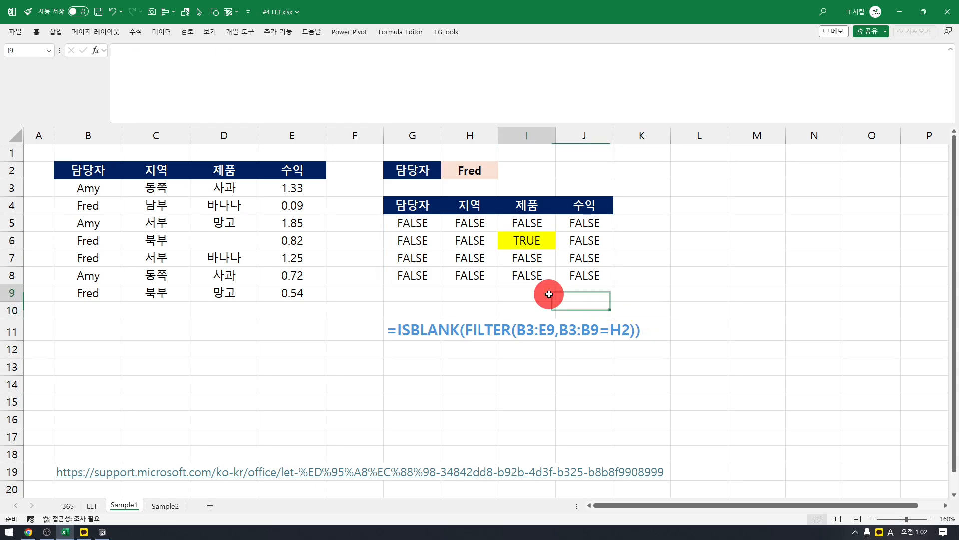
Review the highlighted cell I6, the surrounding ISBLANK results in G5:J8 and G5's formula without changing it
left_click(528, 241)
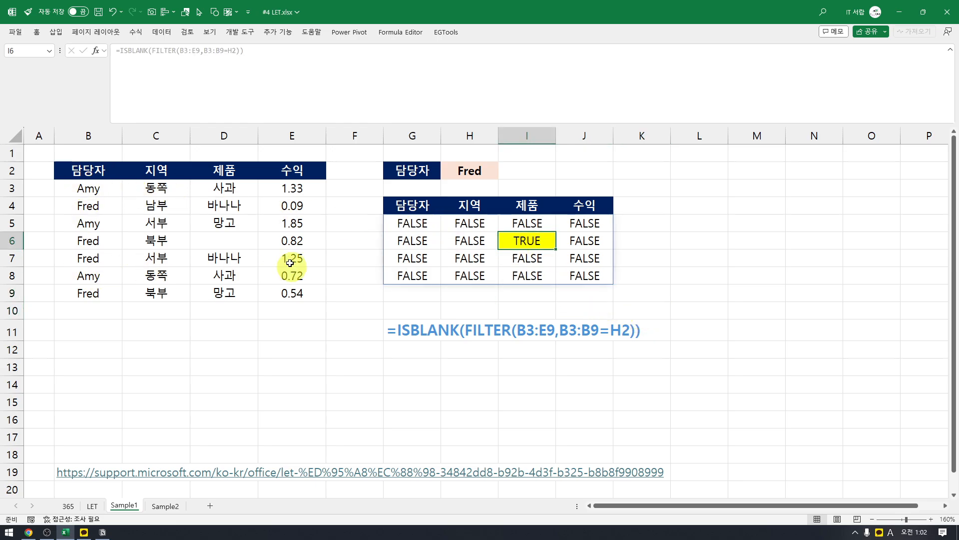
left_click_drag(410, 225, 462, 274)
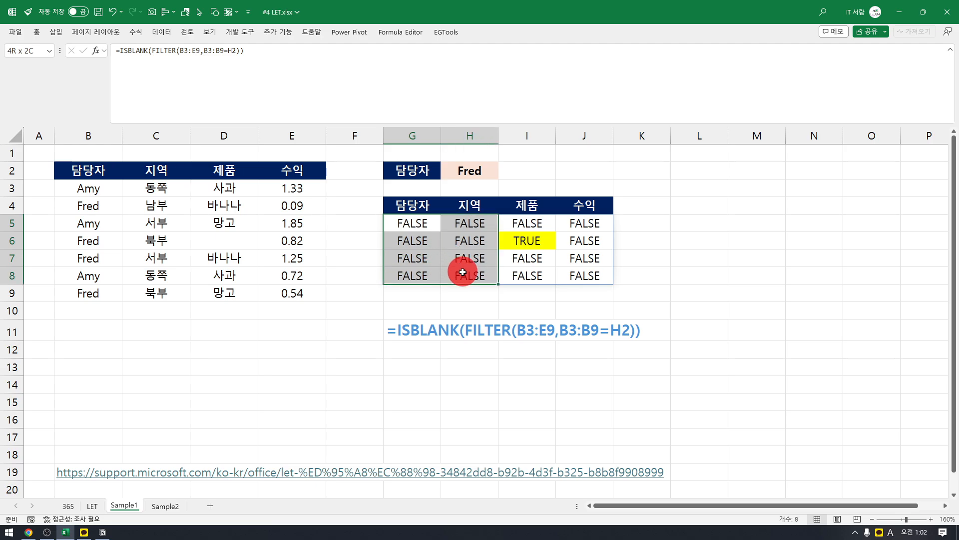
left_click(473, 307)
left_click(421, 228)
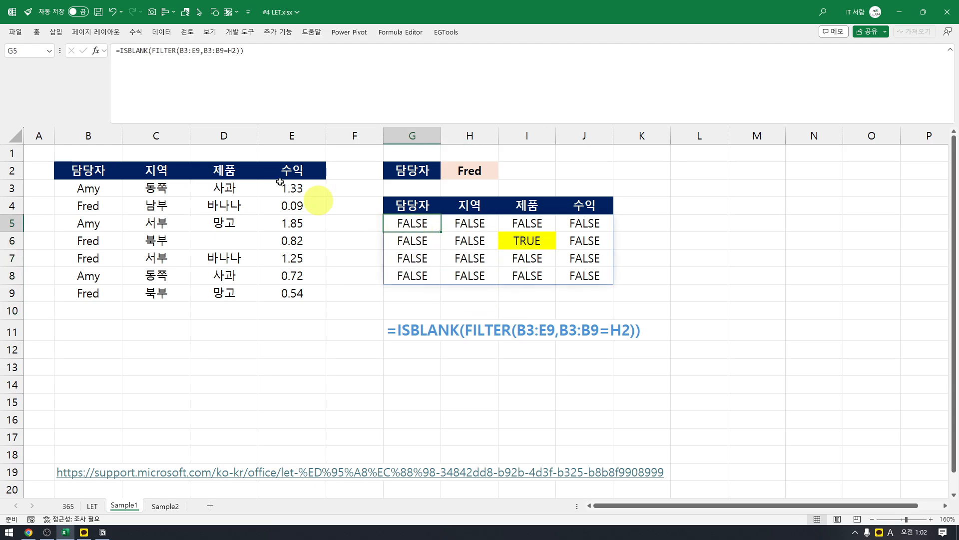
left_click(120, 51)
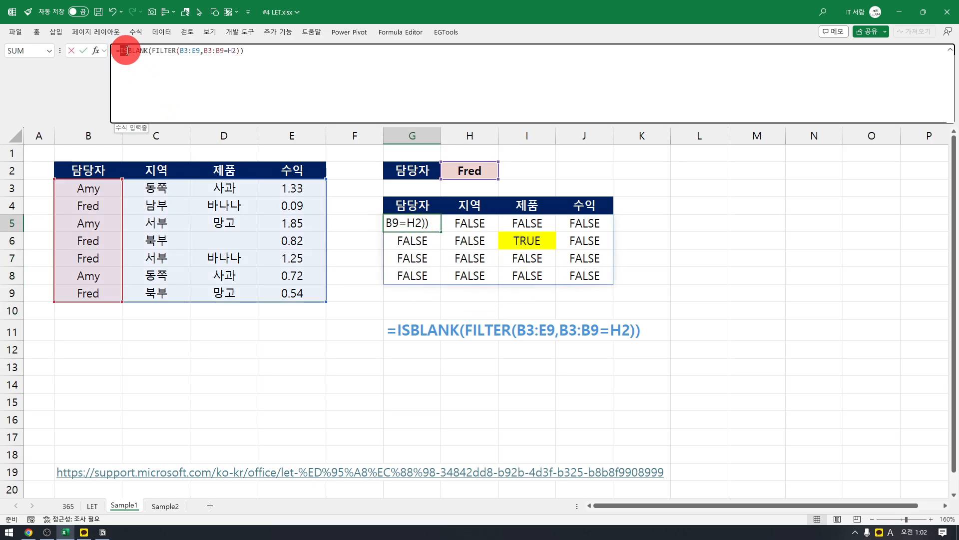
key("Escape")
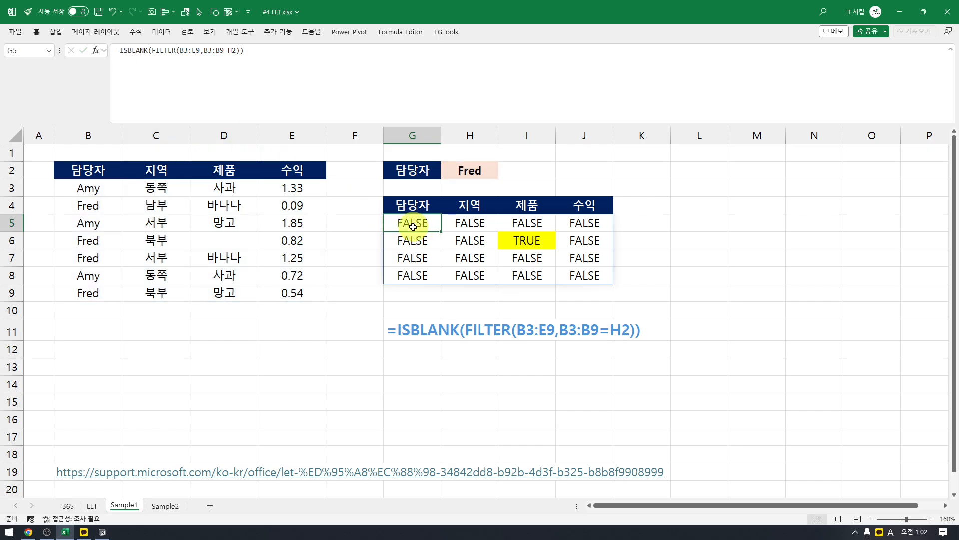
left_click_drag(413, 226, 589, 272)
left_click(528, 298)
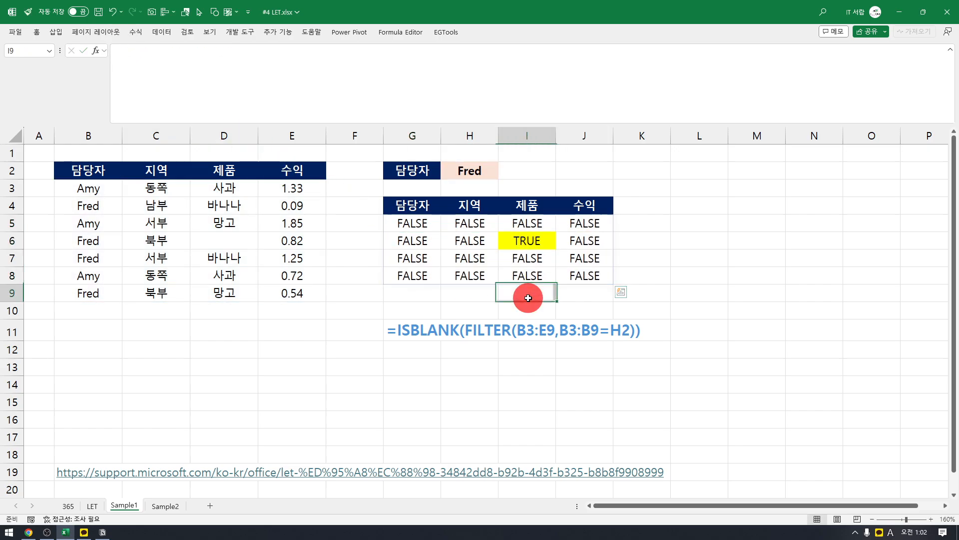
Clear the yellow fill from result cell I6 and review the ISBLANK results in G5:J8
left_click(528, 240)
left_click(483, 258)
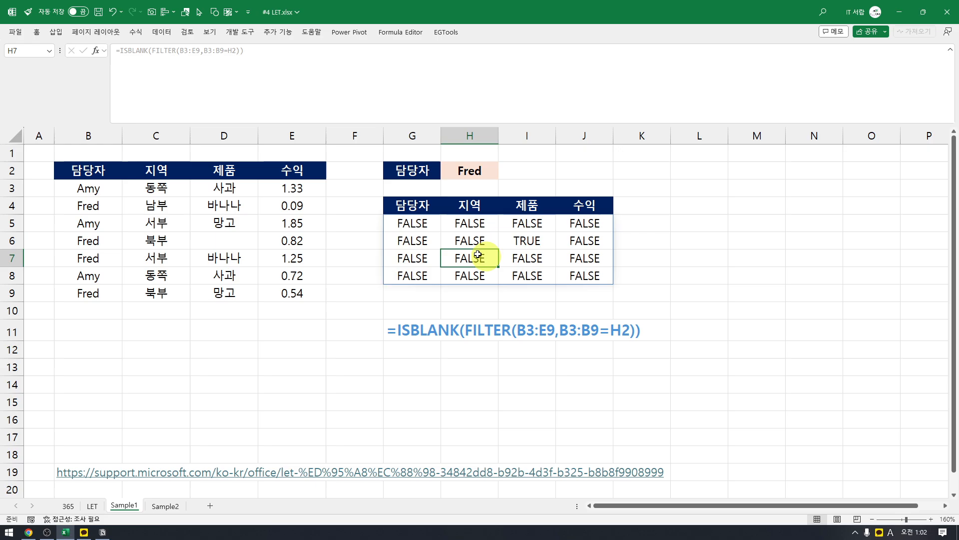
left_click(414, 224)
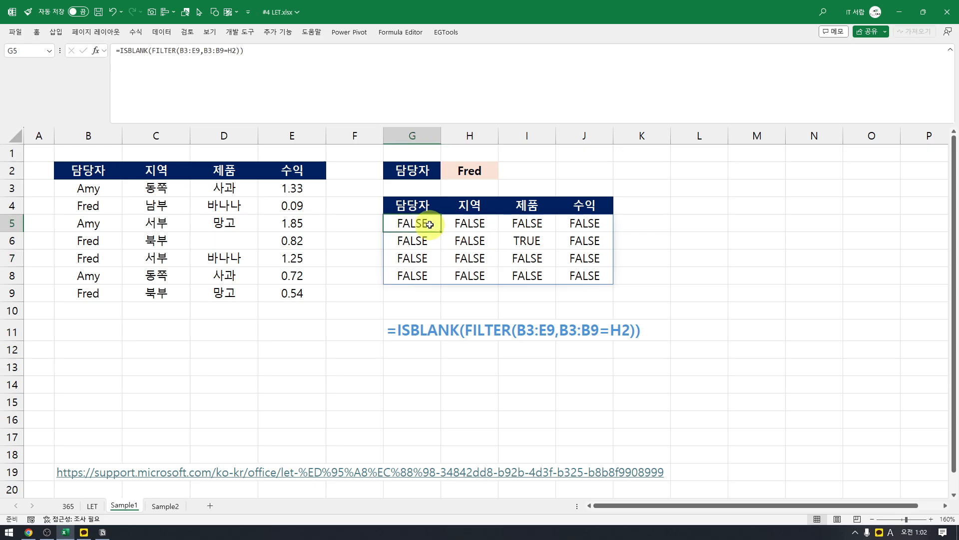
left_click(525, 241)
left_click(412, 223)
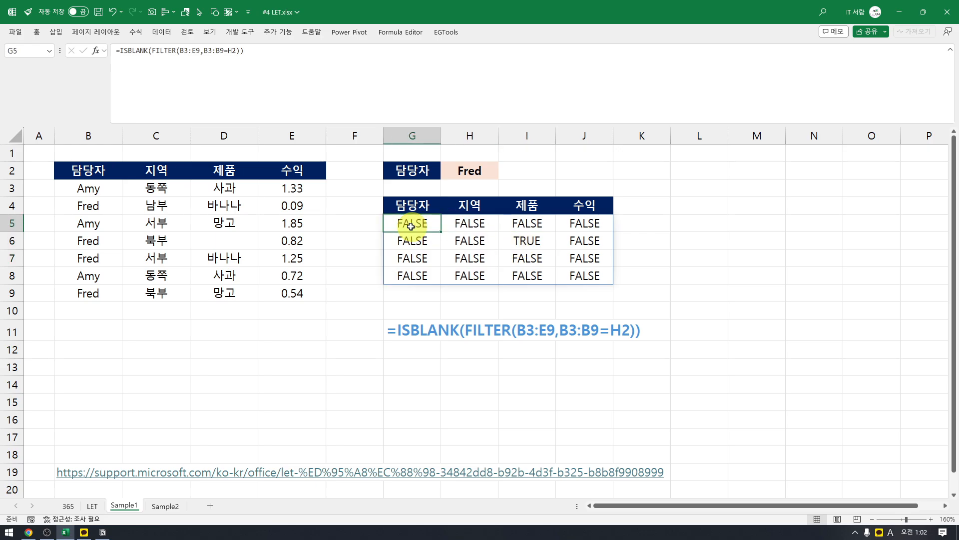
left_click_drag(413, 223, 582, 275)
left_click(410, 222)
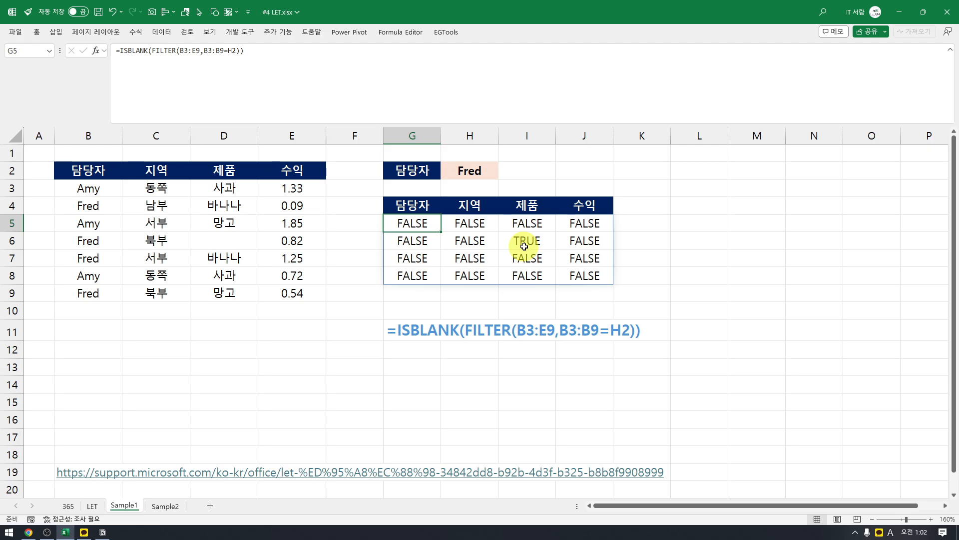
Wrap G5's ISBLANK test in an IF function that returns "" when the test is true
left_click(121, 51)
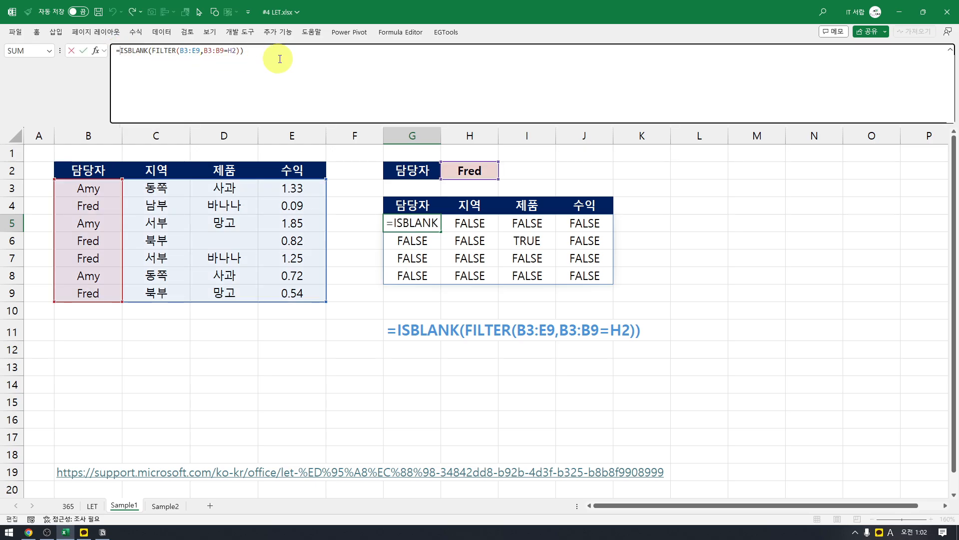
type("if")
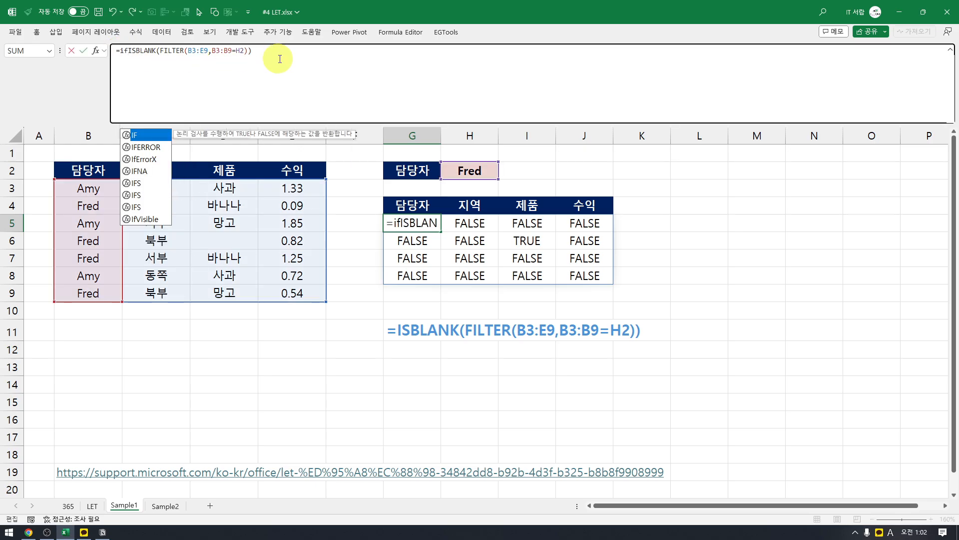
type("(")
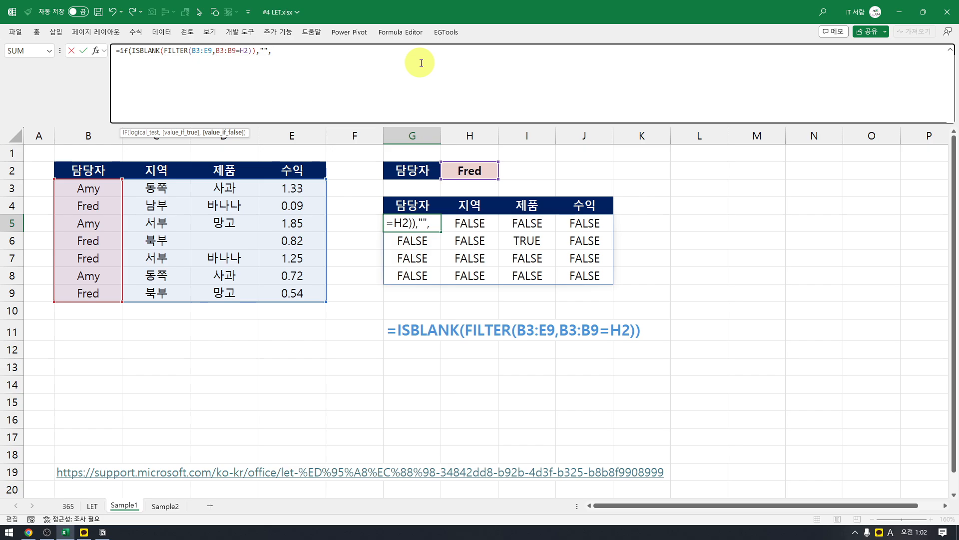
Reuse the FILTER expression as IF's false value so G5 contains =IF(ISBLANK(FILTER(B3:E9,B3:B9=H2)),"",FILTER(B3:E9,B3:B9=H2))
left_click(167, 51)
left_click(169, 132)
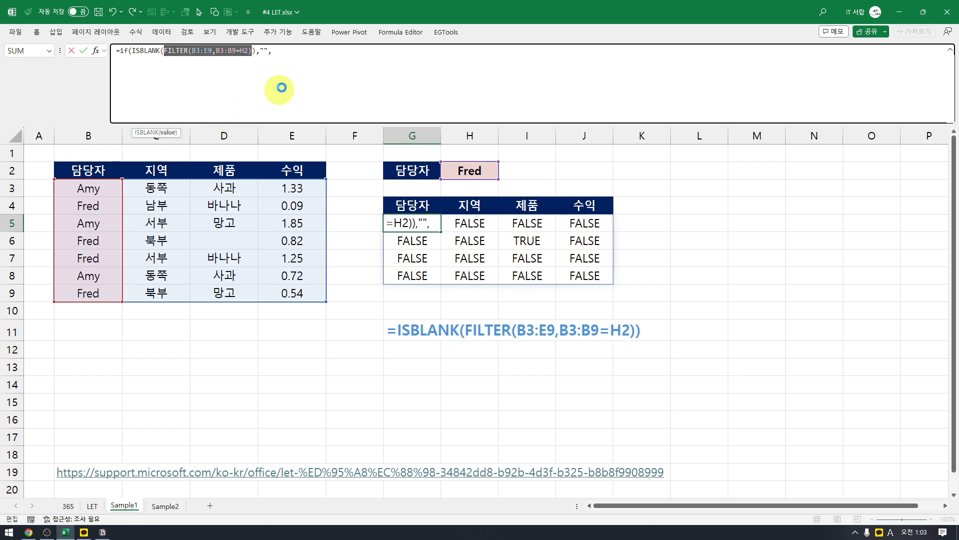
key("ctrl+c")
left_click(300, 59)
key("ctrl+v")
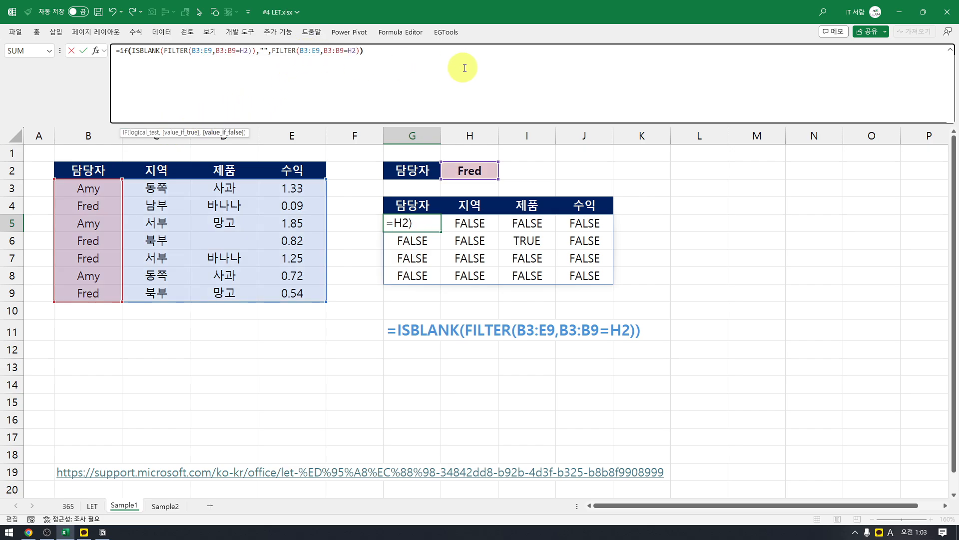
type(")")
key("Return")
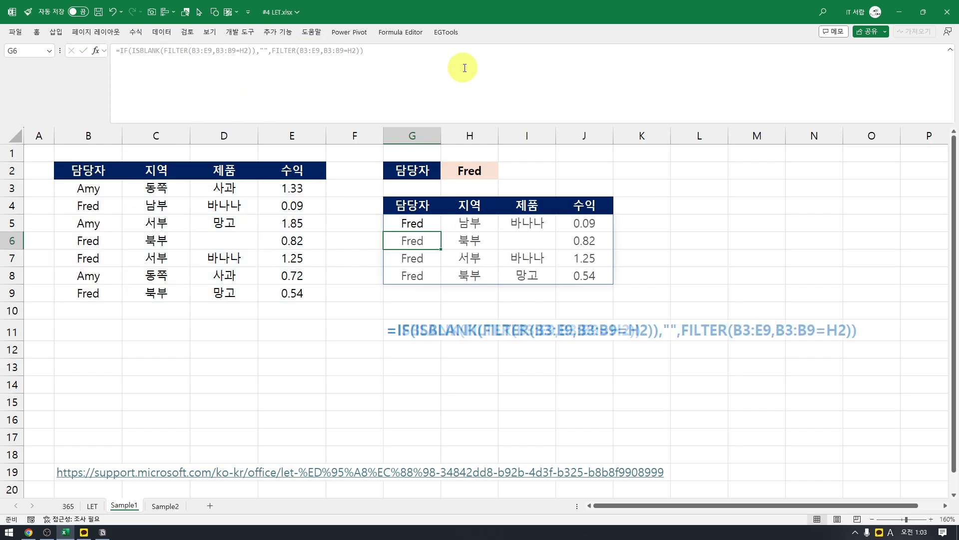
Review the IF formula's spilled results in G5:J8, including cell I6 in the 제품 column
key("Up")
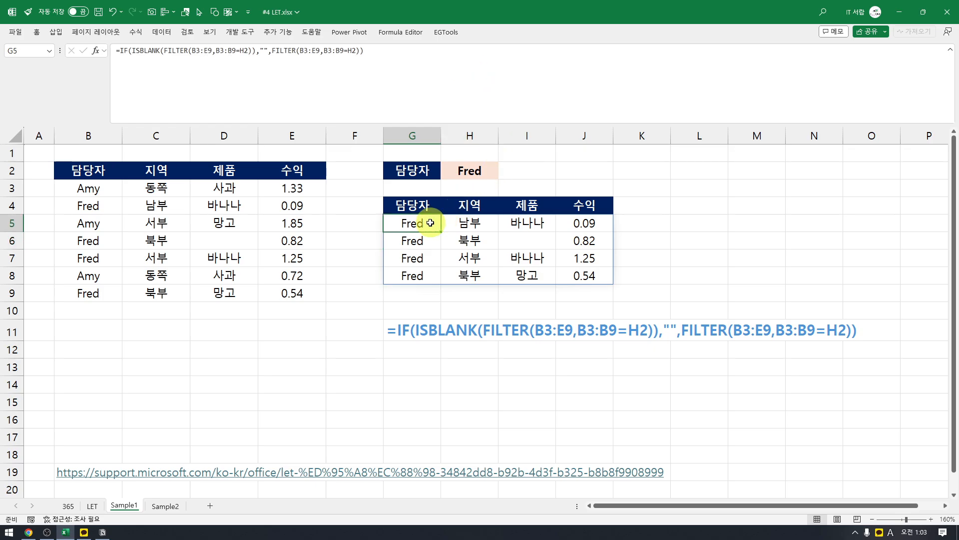
left_click(517, 240)
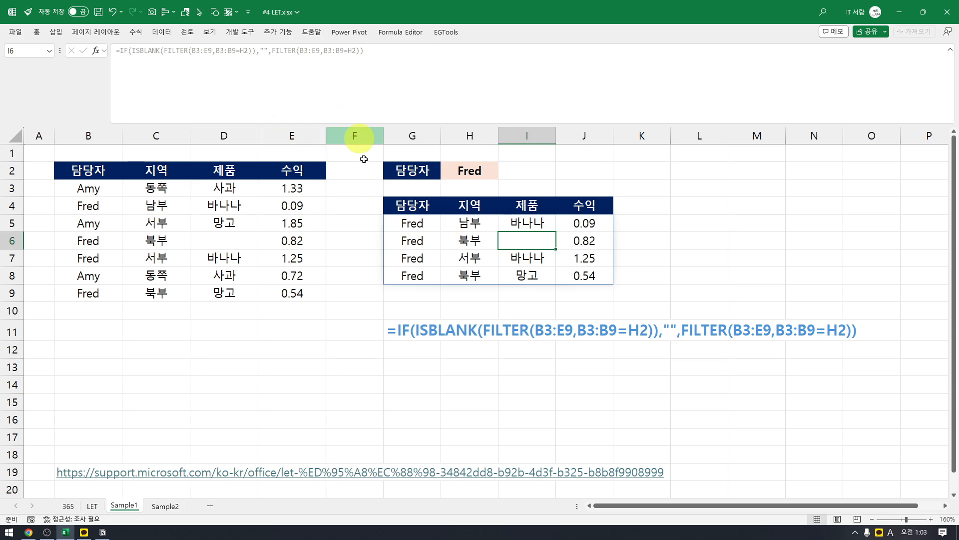
left_click_drag(409, 222, 566, 273)
left_click(422, 228)
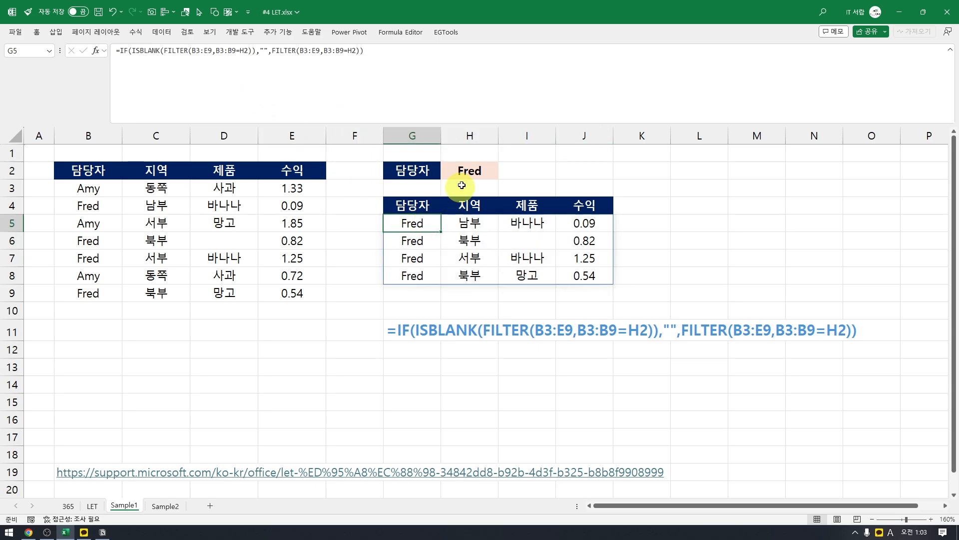
Test the results by switching H2's 담당자 criterion to the other listed name and back to the original one
left_click(469, 170)
type("d")
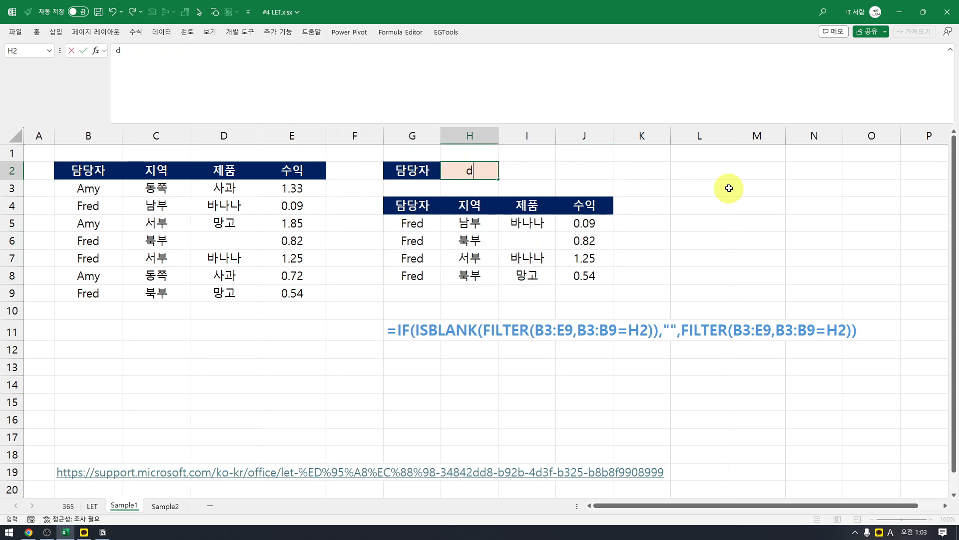
type("my")
key("Return")
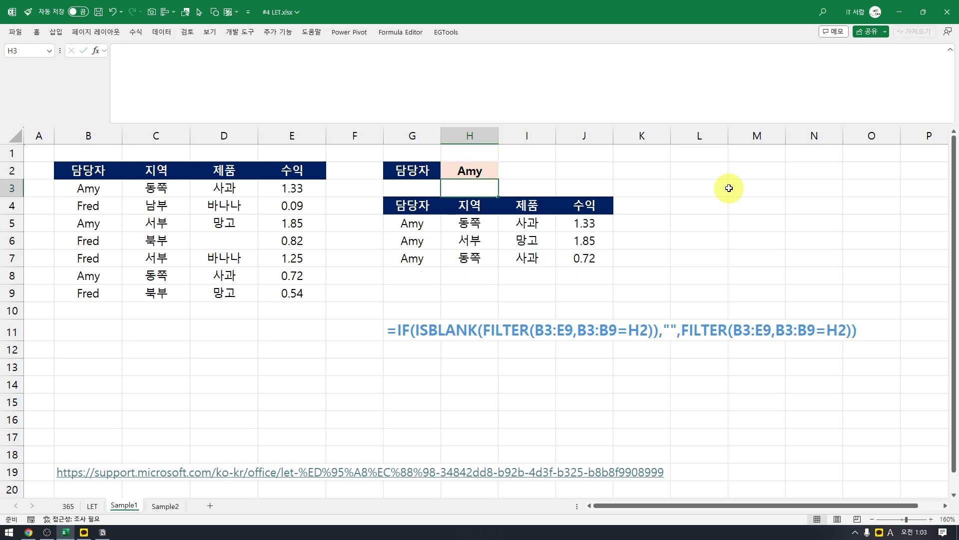
key("Up")
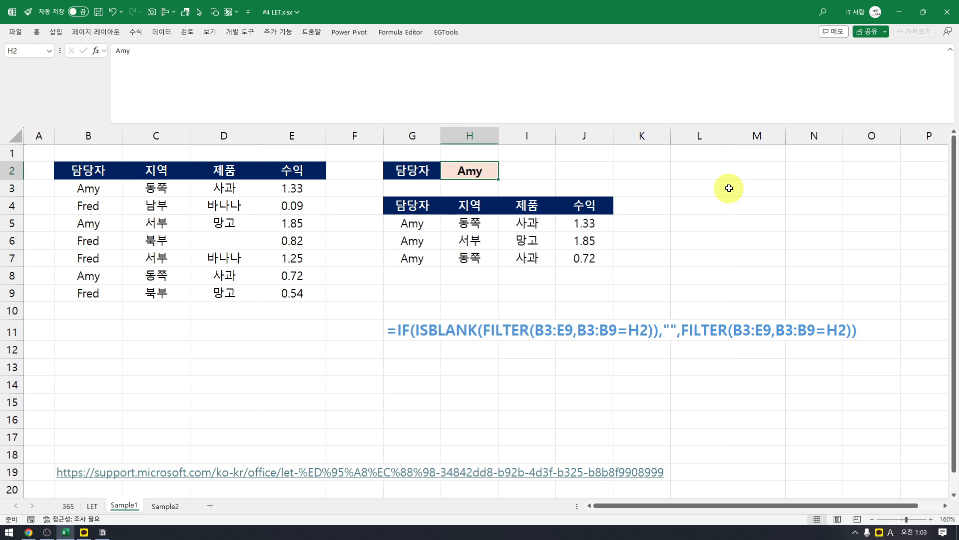
type("Fred")
key("Return")
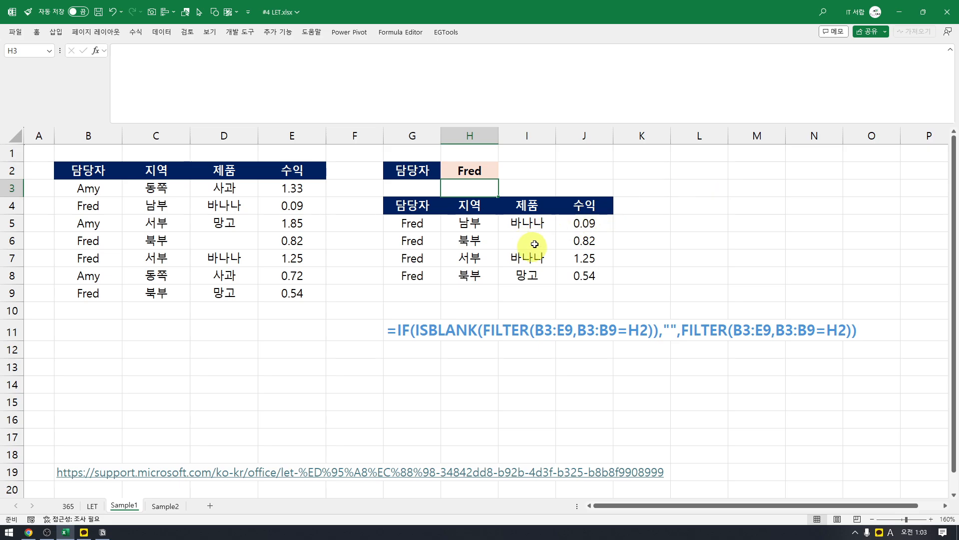
Examine the "" argument of G5's IF formula and its spilled range without changing the formula
left_click(480, 171)
left_click(422, 220)
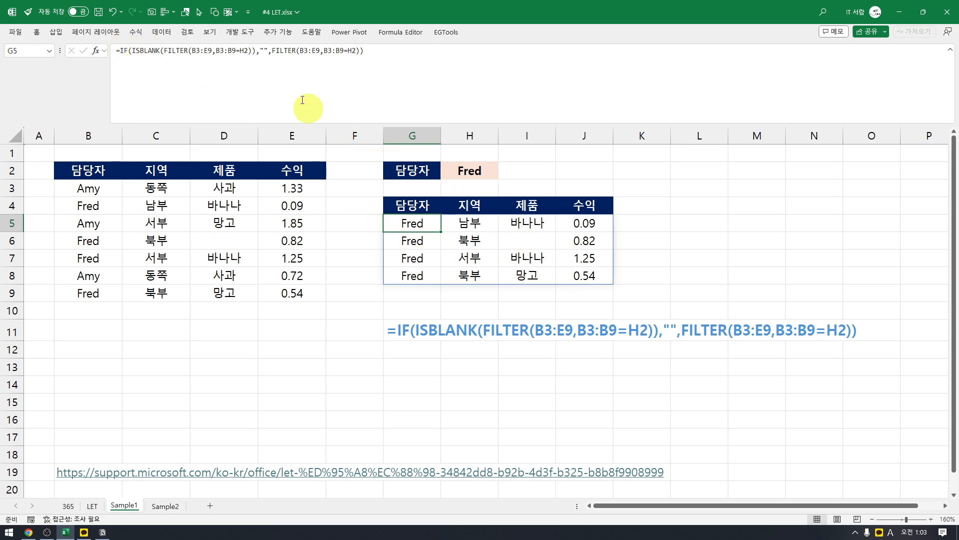
left_click(261, 51)
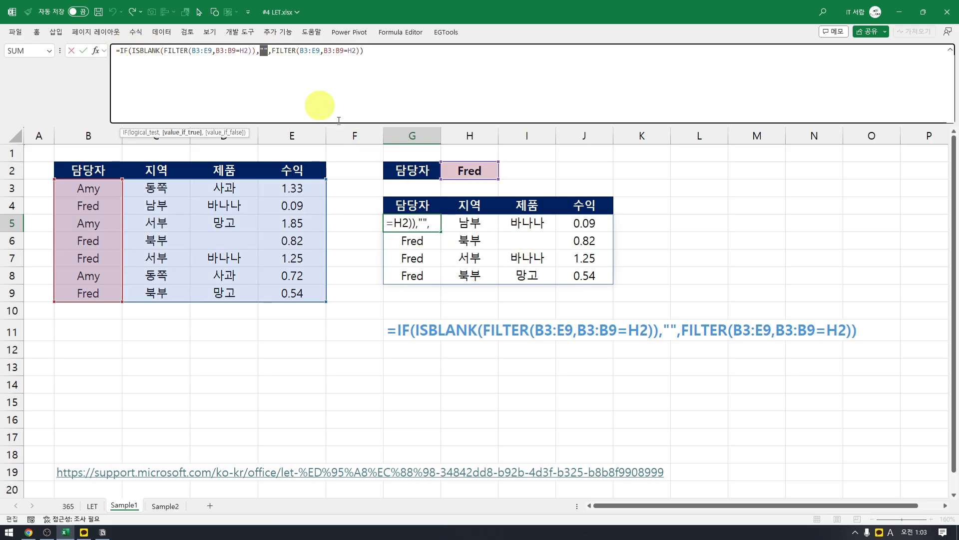
key("Escape")
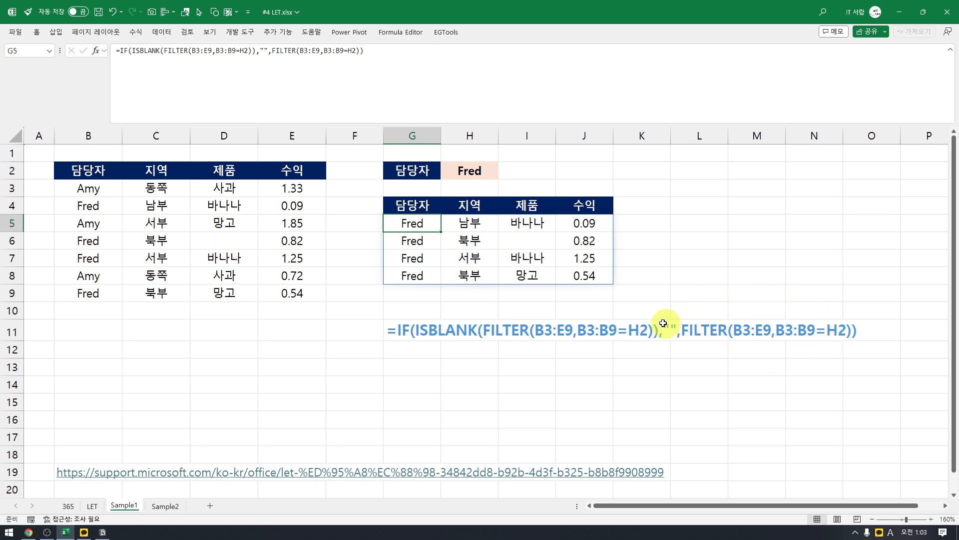
left_click_drag(414, 223, 578, 275)
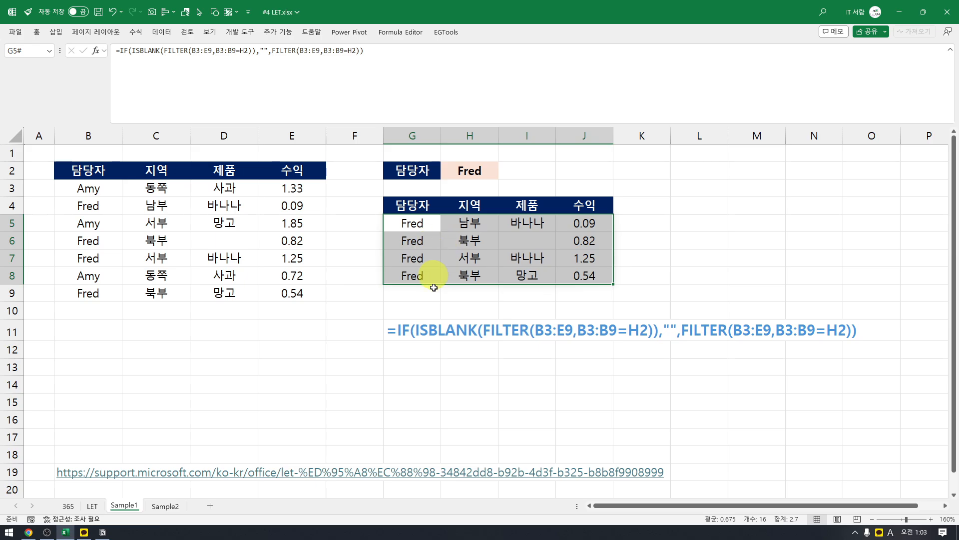
left_click(406, 227)
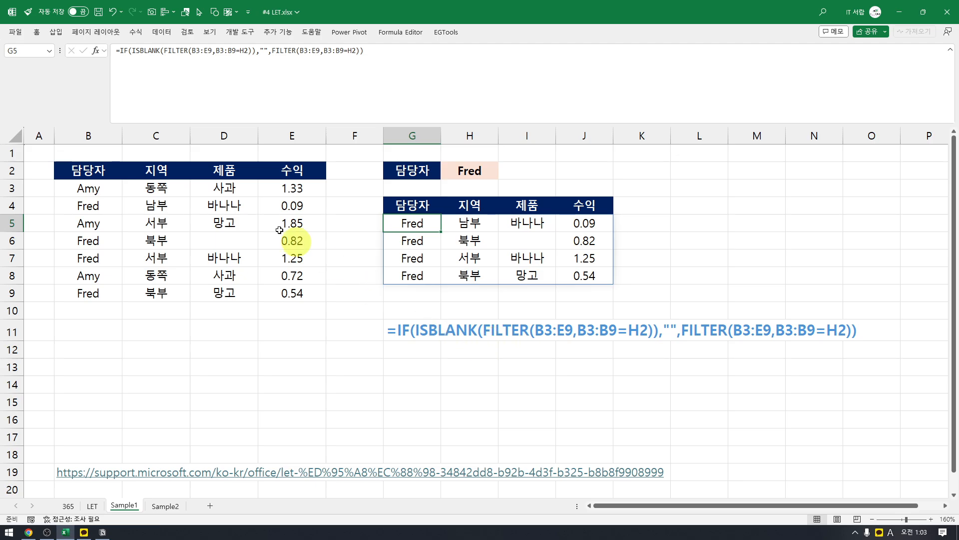
Draw a straight line beneath each of the two FILTER expressions in the formula text in row 11
left_click(136, 32)
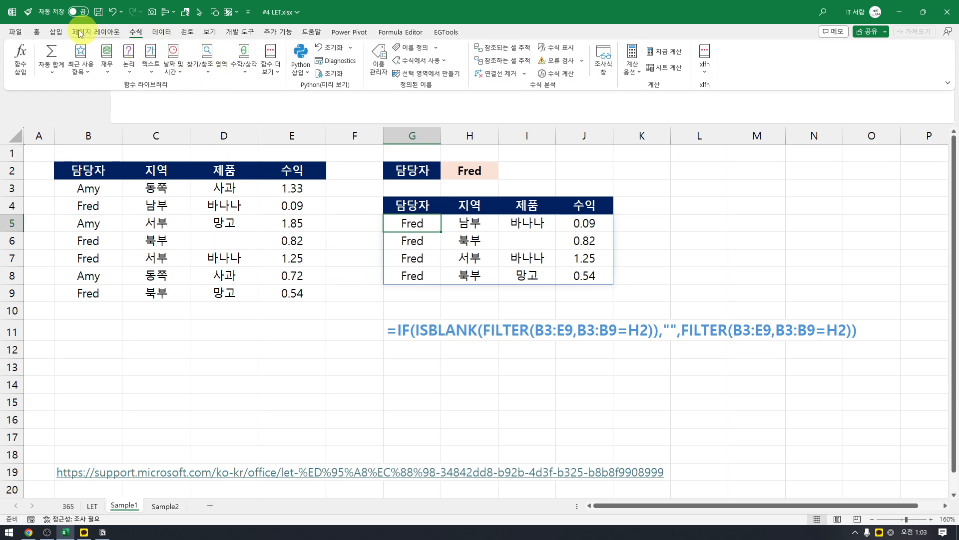
left_click(55, 32)
left_click(134, 58)
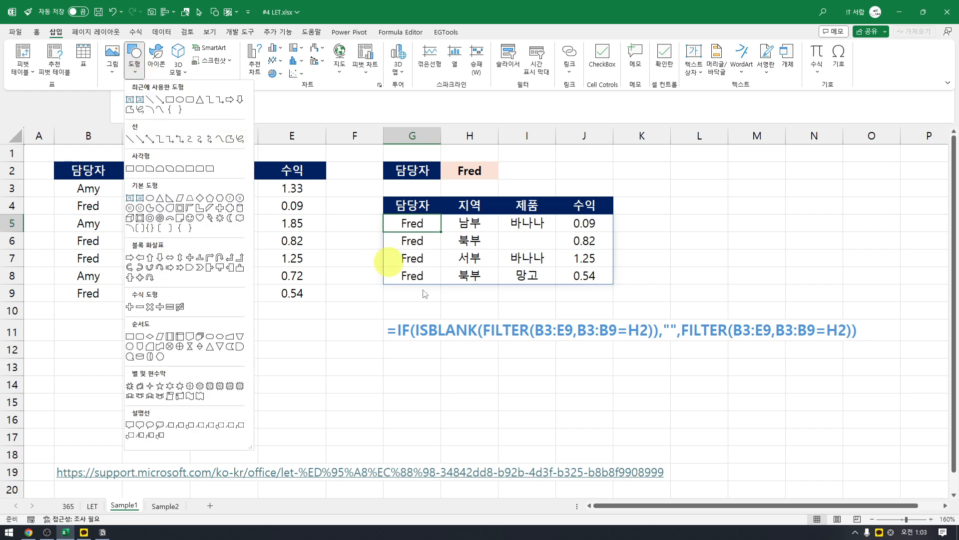
left_click(131, 139)
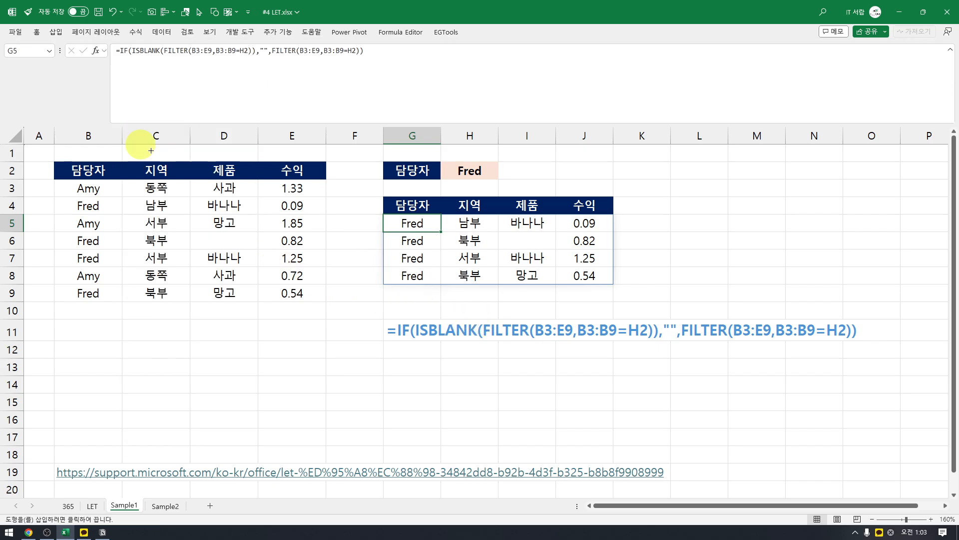
left_click_drag(485, 347, 653, 346)
left_click_drag(594, 349, 790, 344)
left_click(759, 383)
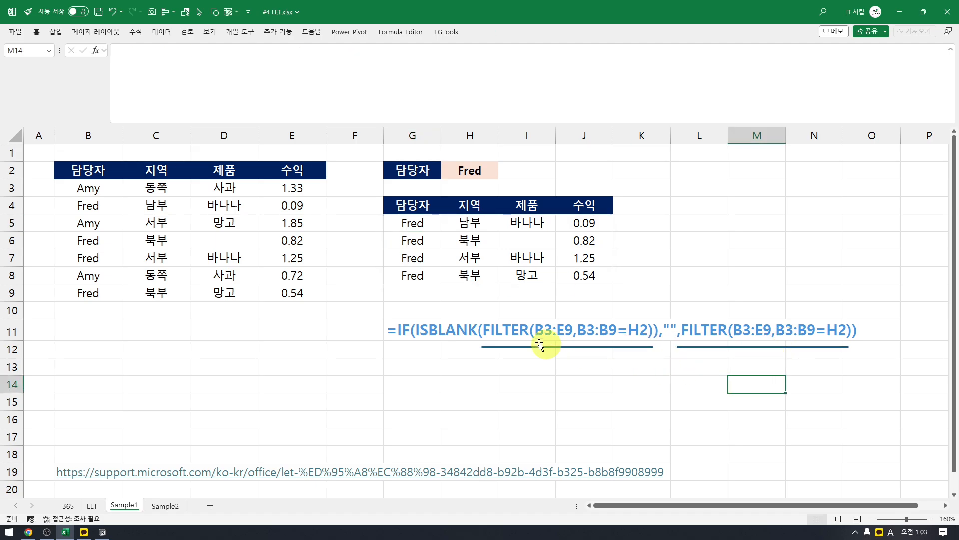
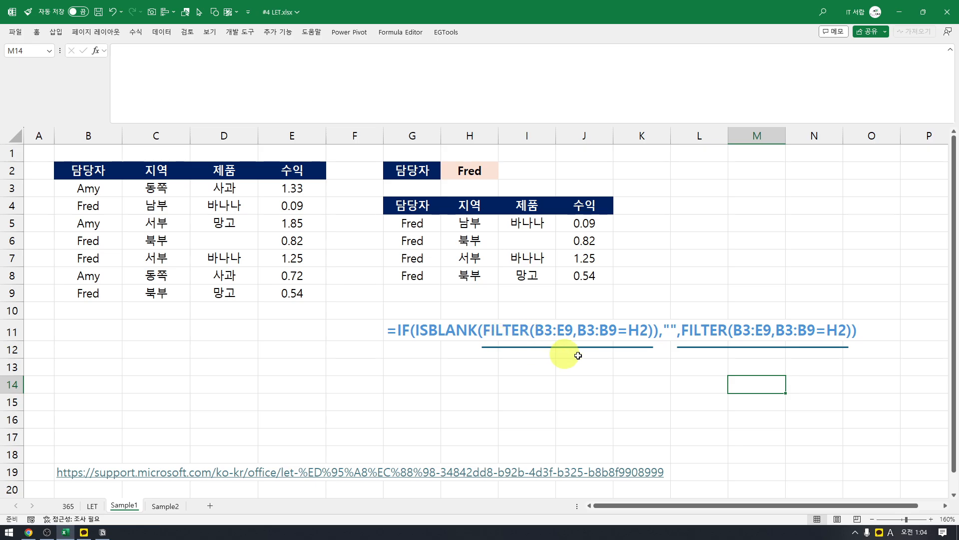
Delete both underlines beneath the FILTER expressions in the row 11 formula text
left_click(543, 347)
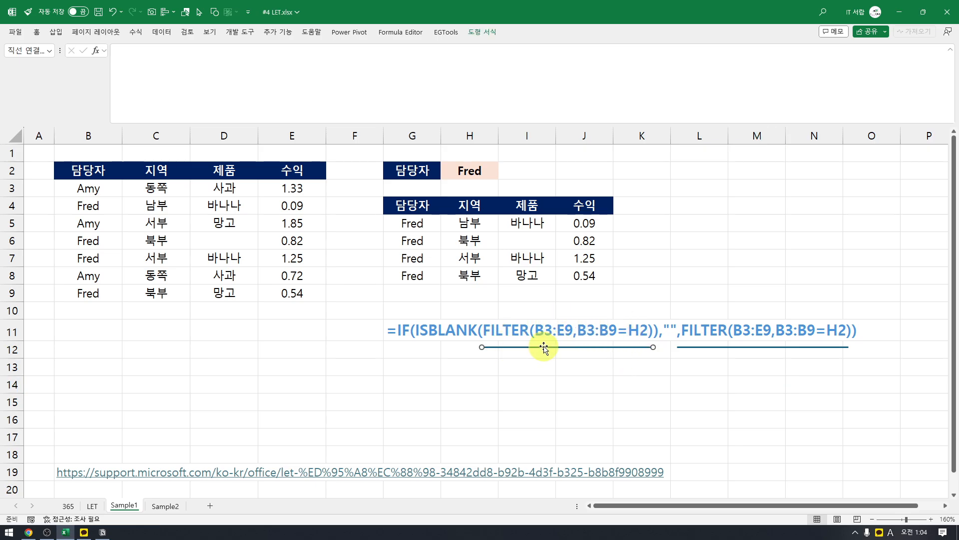
key("Delete")
left_click(719, 348)
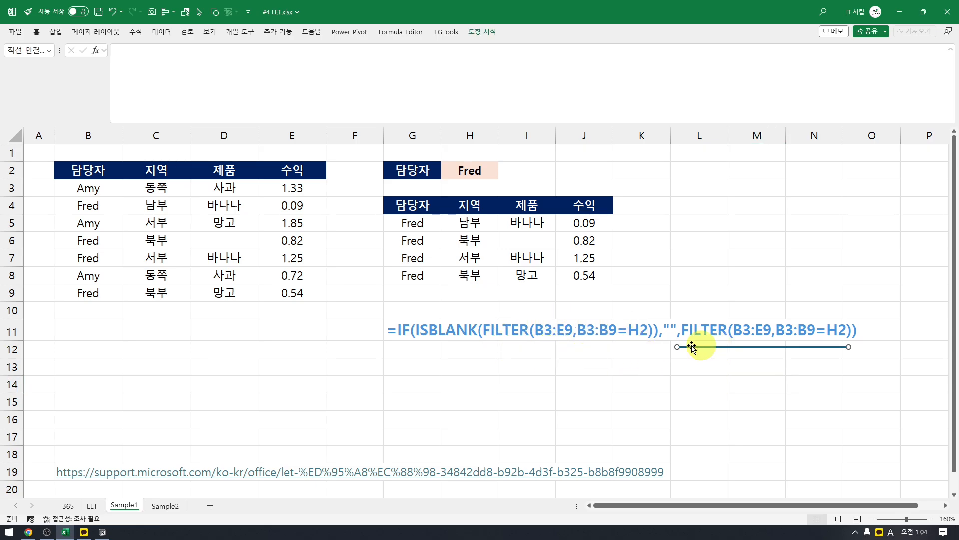
key("Delete")
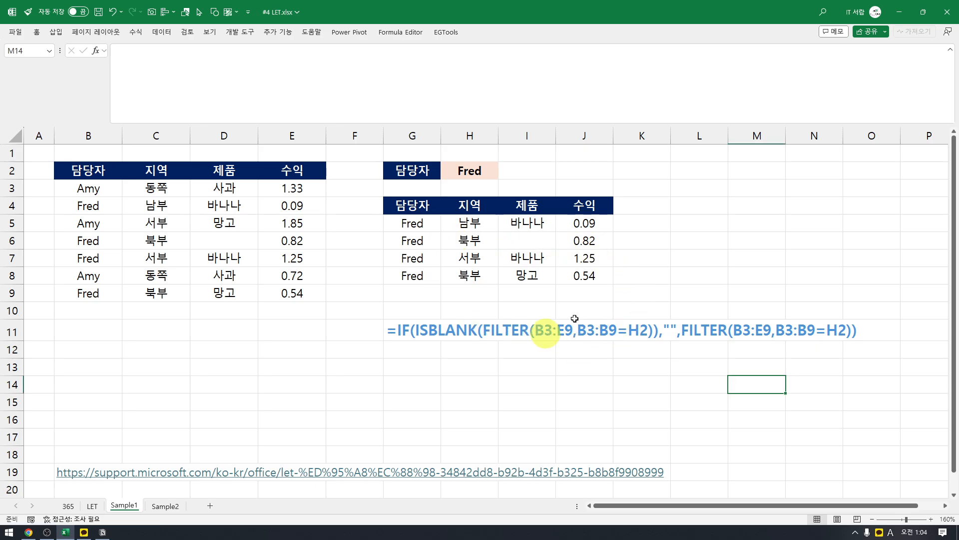
Copy the header row G4:J4 to G13:J13
left_click_drag(419, 214, 582, 209)
key("ctrl+c")
left_click(430, 364)
key("ctrl+v")
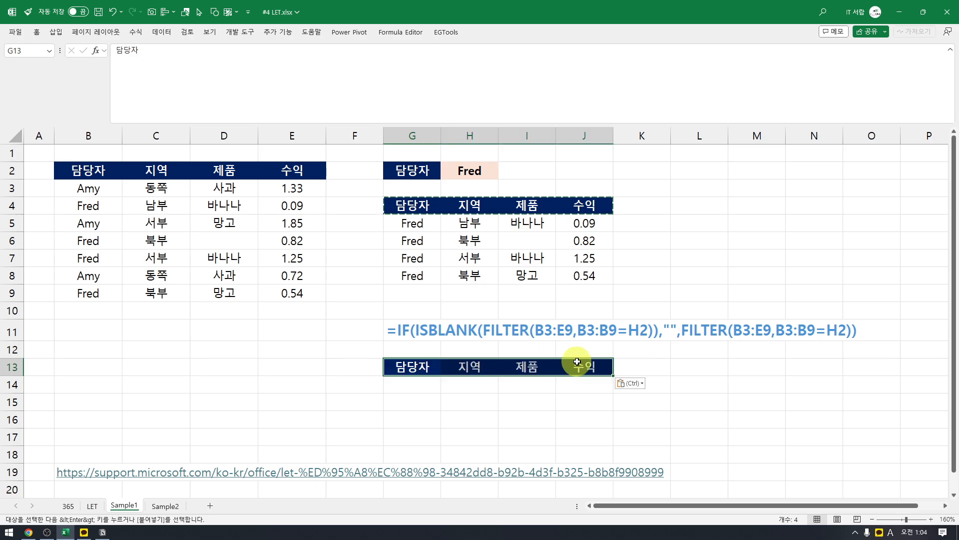
key("Escape")
Copy G5's IF formula text unchanged into G14 below the new header row
left_click(422, 385)
left_click(417, 232)
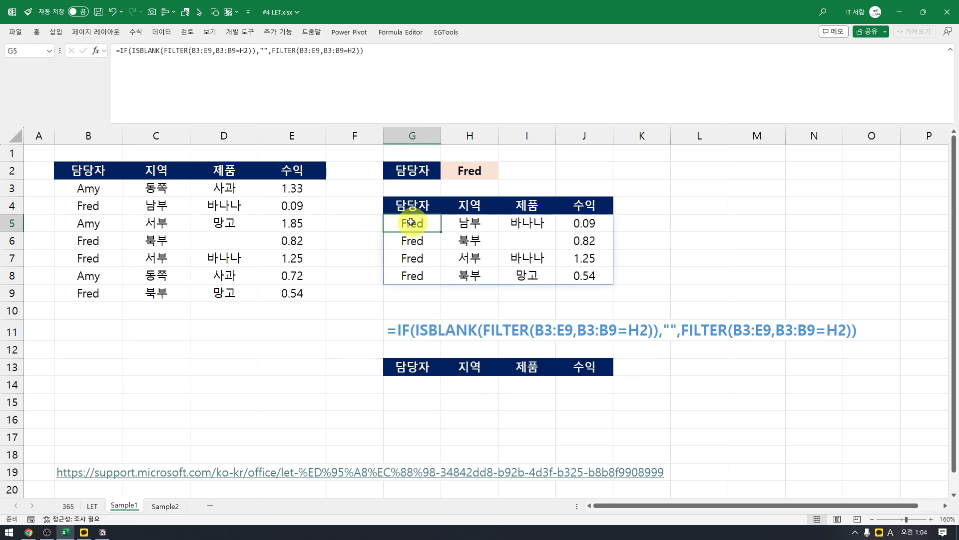
triple_click(418, 55)
key("ctrl+c")
key("Escape")
left_click(418, 383)
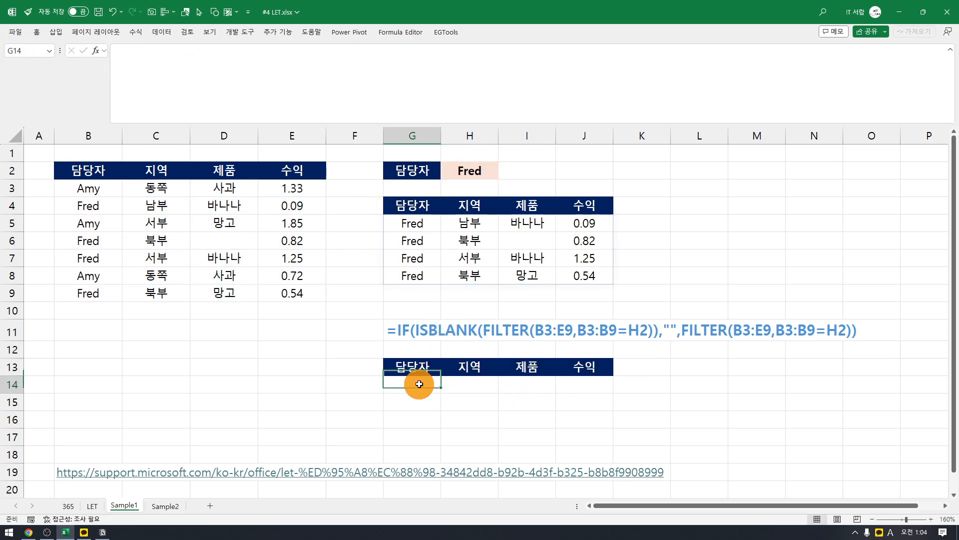
left_click(286, 83)
key("ctrl+v")
key("ctrl+Return")
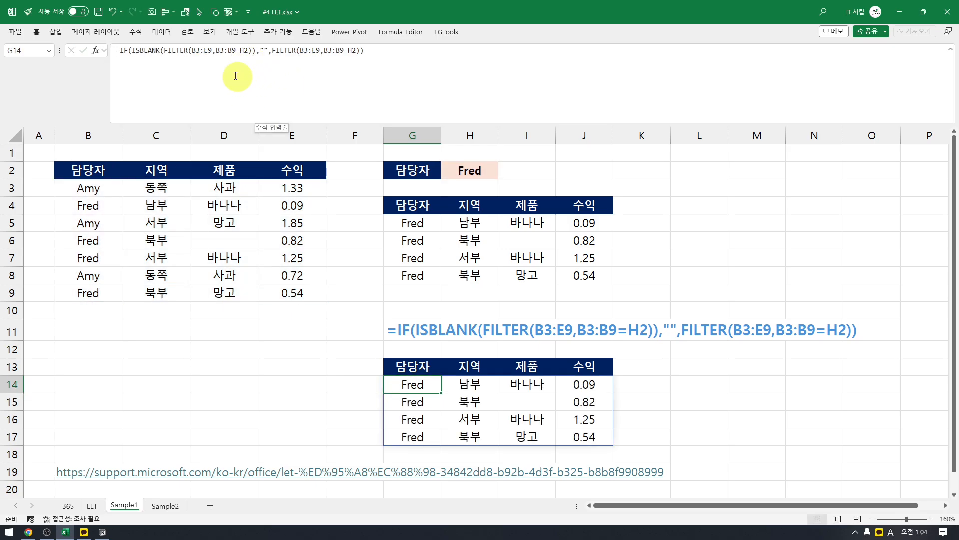
Examine the B3:E9 range inside G14's first FILTER and the criterion cell H2
left_click(202, 52)
double_click(201, 52)
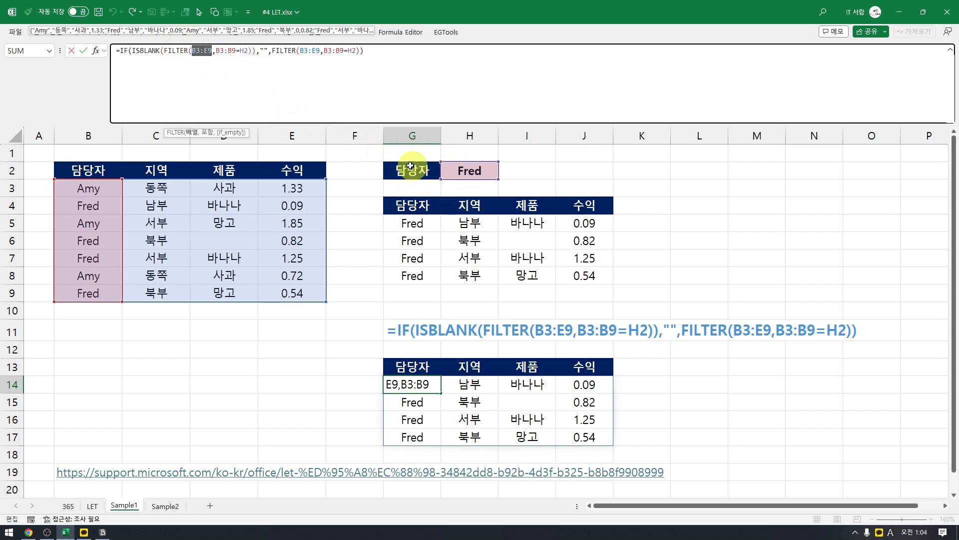
key("Escape")
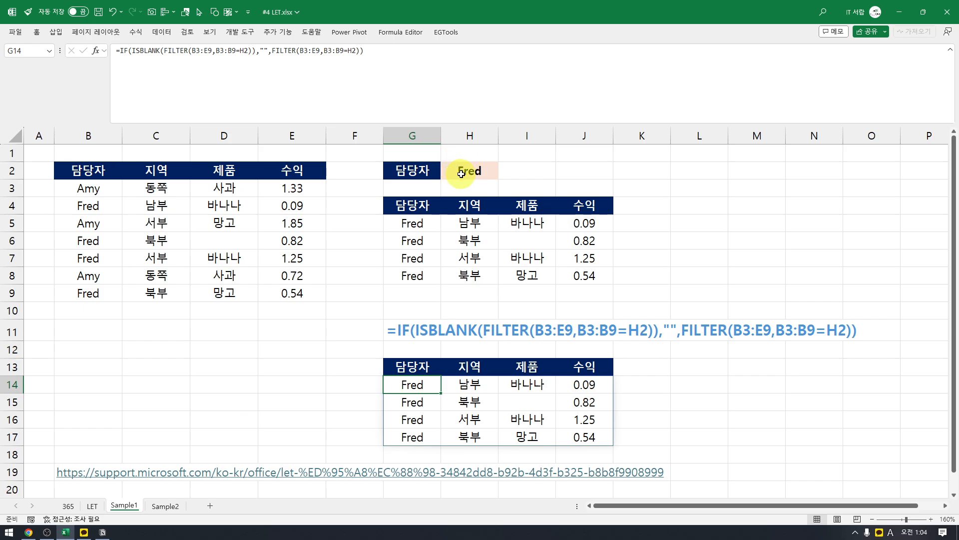
left_click(461, 173)
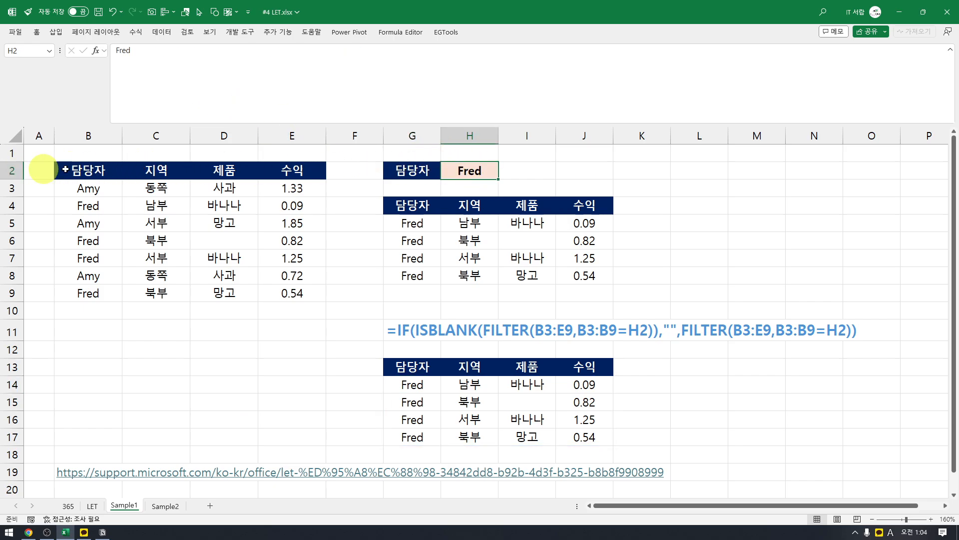
left_click(415, 384)
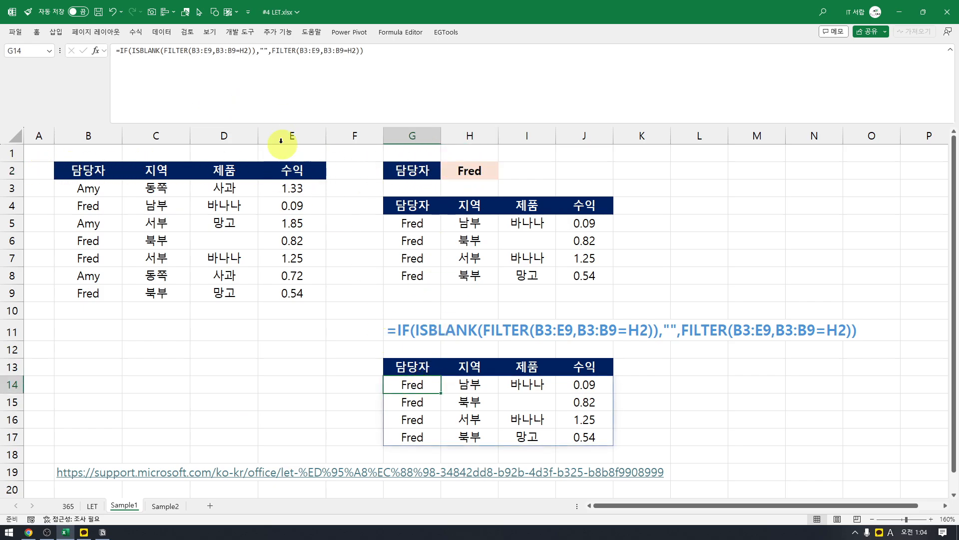
left_click(123, 50)
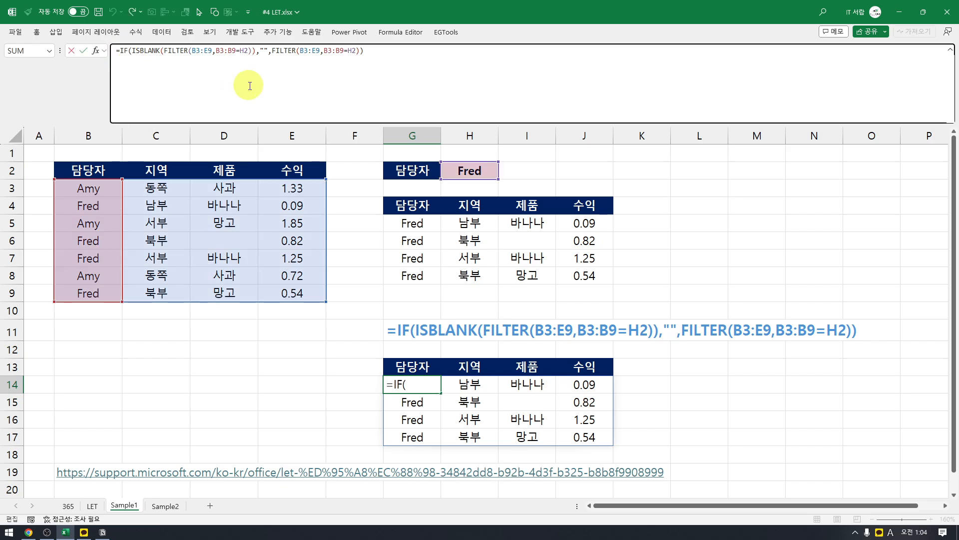
type("let(")
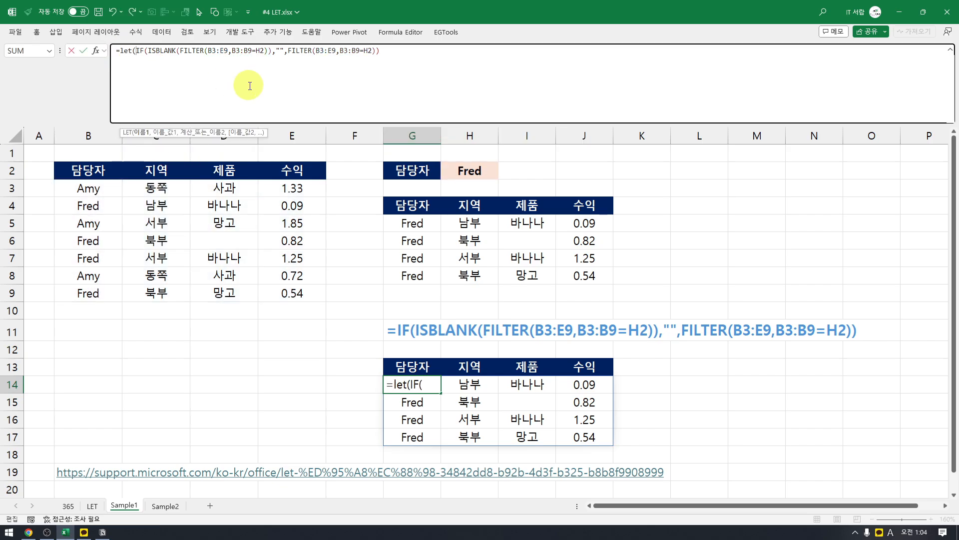
type("다")
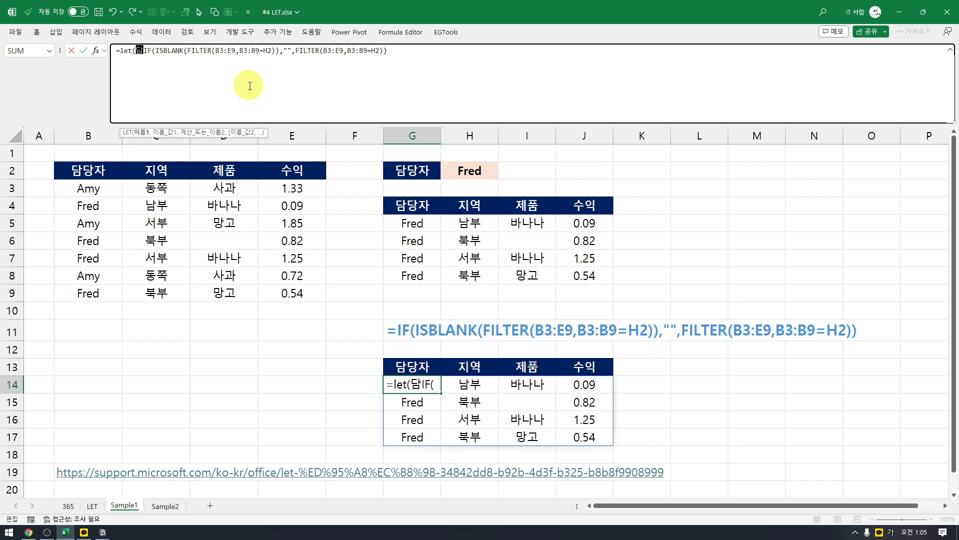
key("Escape")
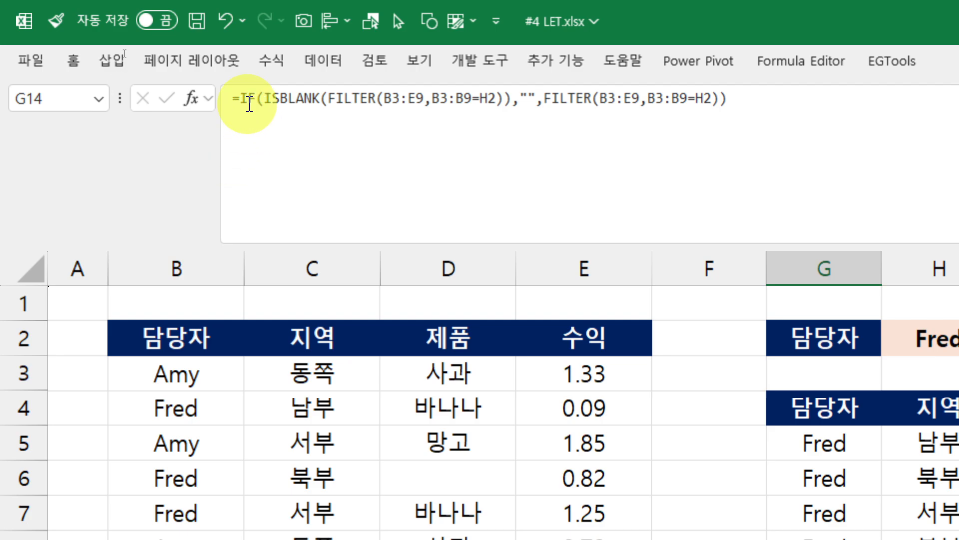
Insert LET( before the IF expression in G14's formula and move the IF onto a new line
left_click(121, 50)
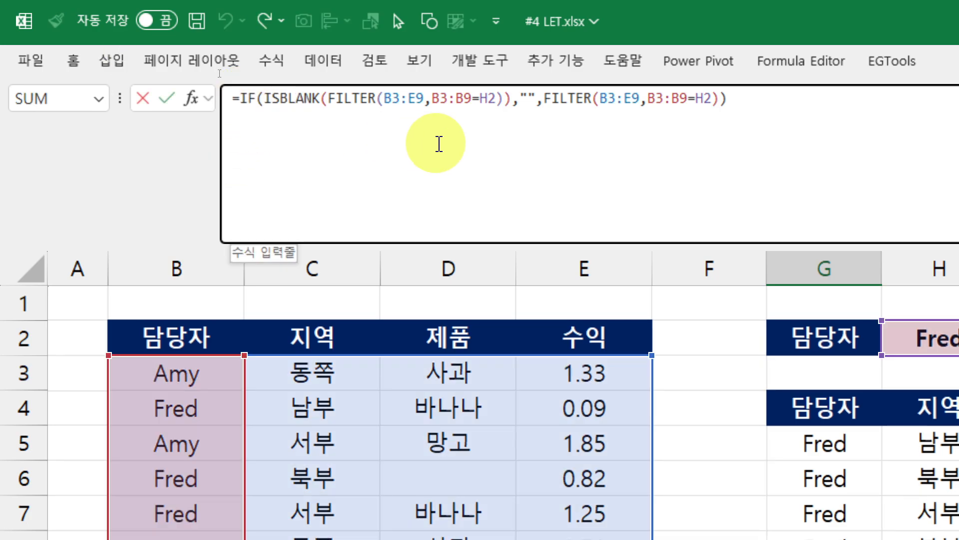
type("ㅣㄷㅅ")
key("BackSpace")
key("BackSpace")
key("BackSpace")
key("Hangul")
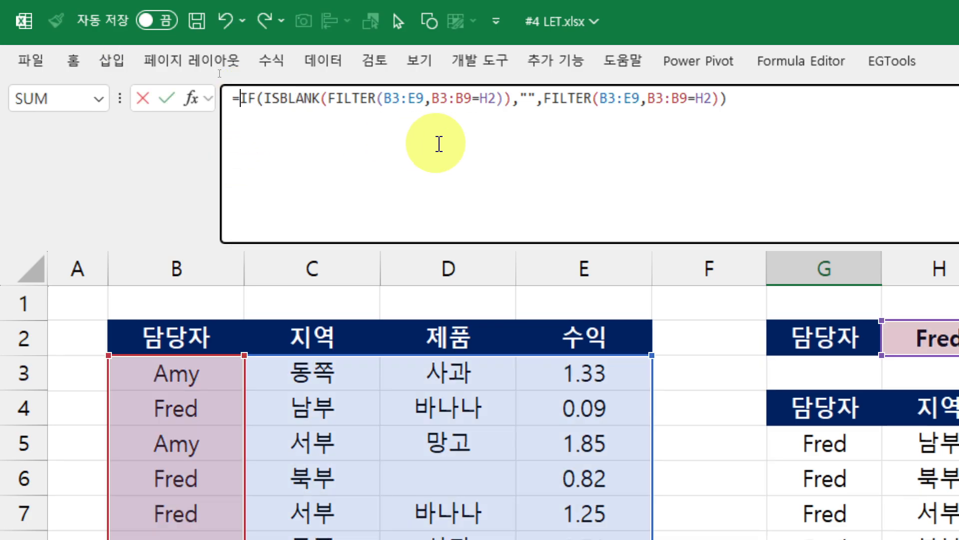
type("let")
key("Tab")
key("alt+Return")
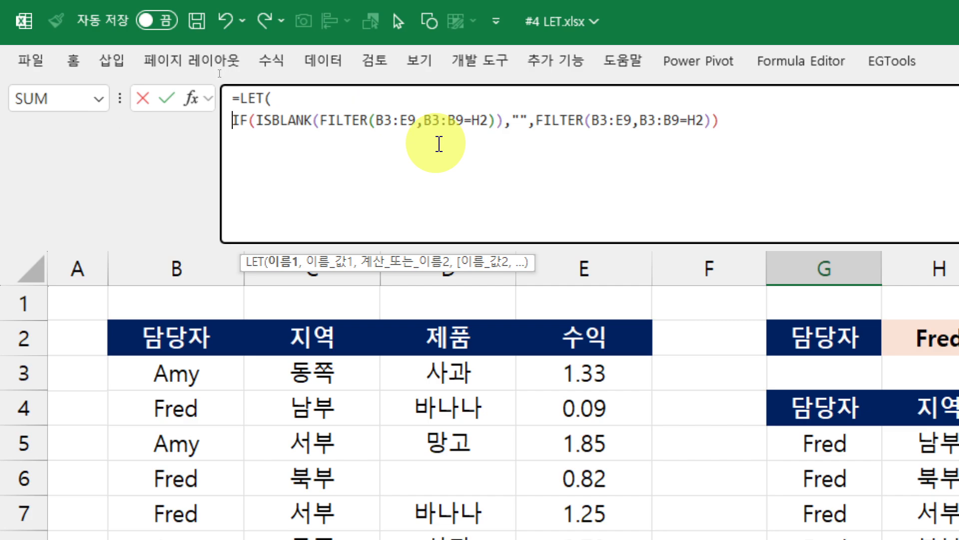
Define the LET name 담당자 with value H2 on its own line above the IF expression
key("Left")
type("다ㅁ당자")
key("Left")
key("alt+Return")
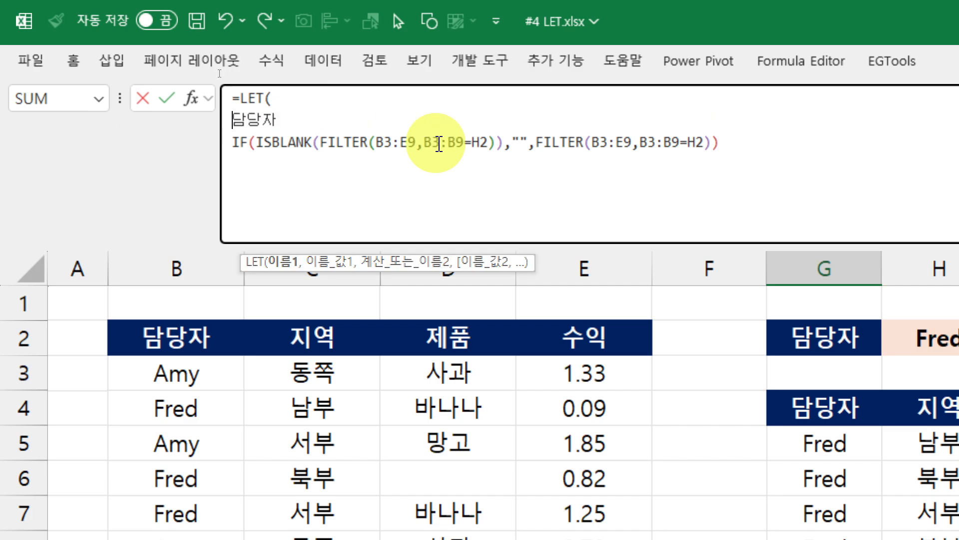
key("End")
type(",")
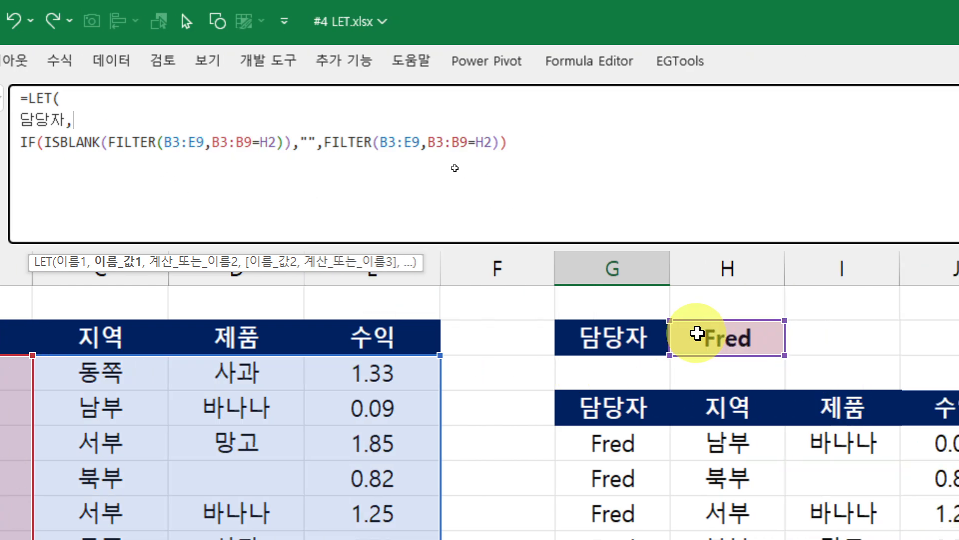
left_click(694, 334)
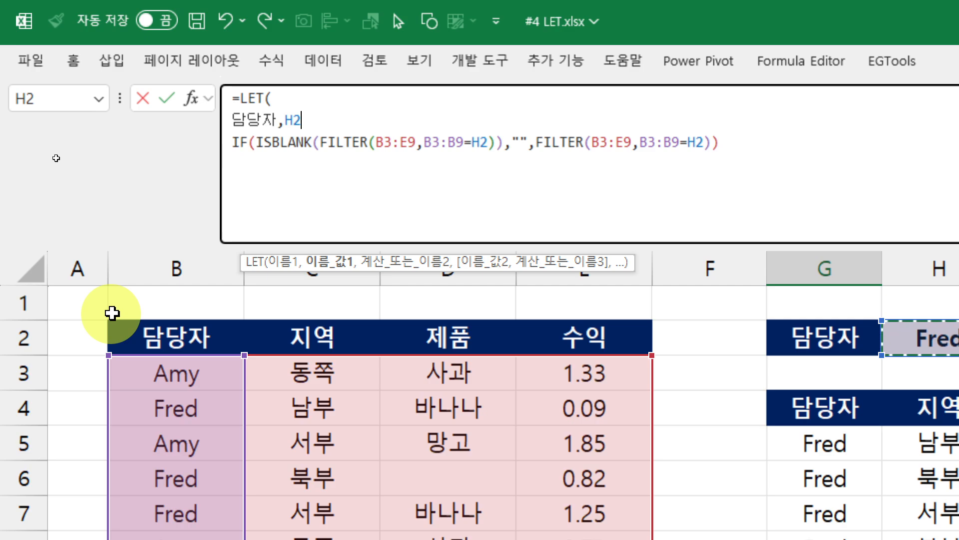
type(",")
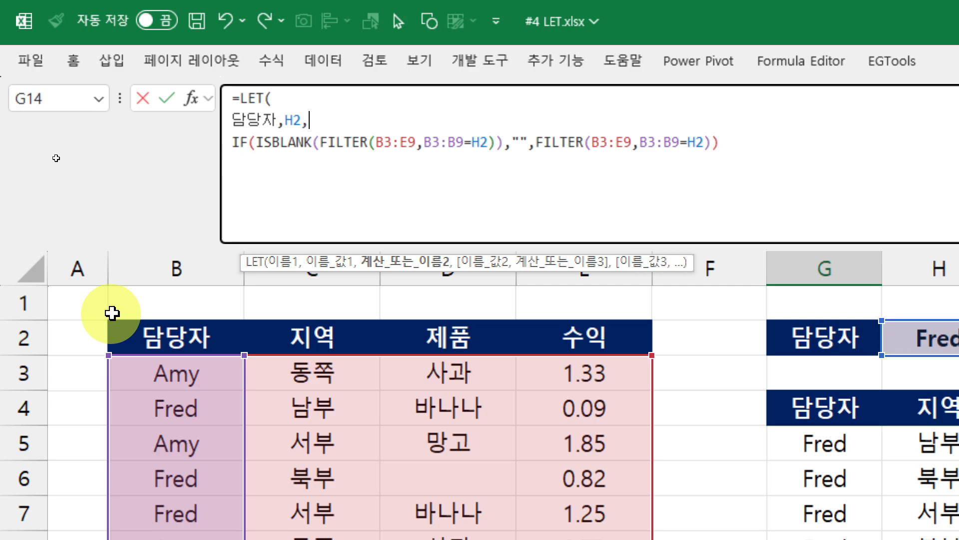
key("alt+Return")
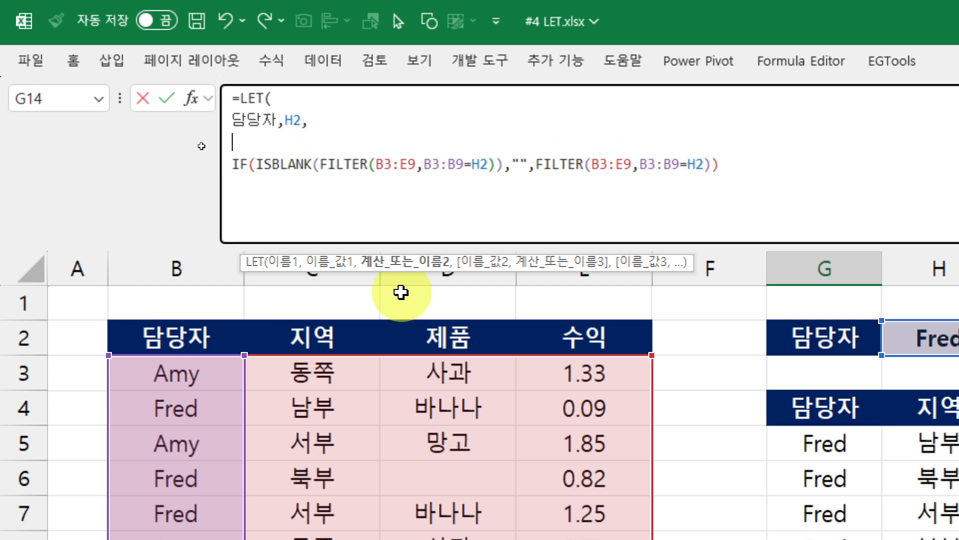
Add a second LET name 수식, using a copy of the FILTER(B3:E9,B3:B9=H2) expression as its value
left_click_drag(320, 164, 496, 165)
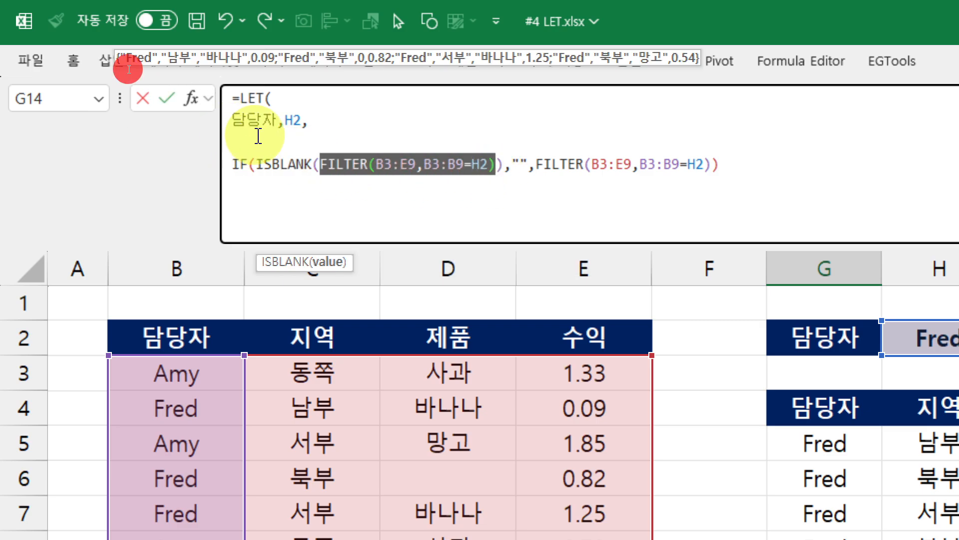
left_click(231, 136)
type("ㅇ")
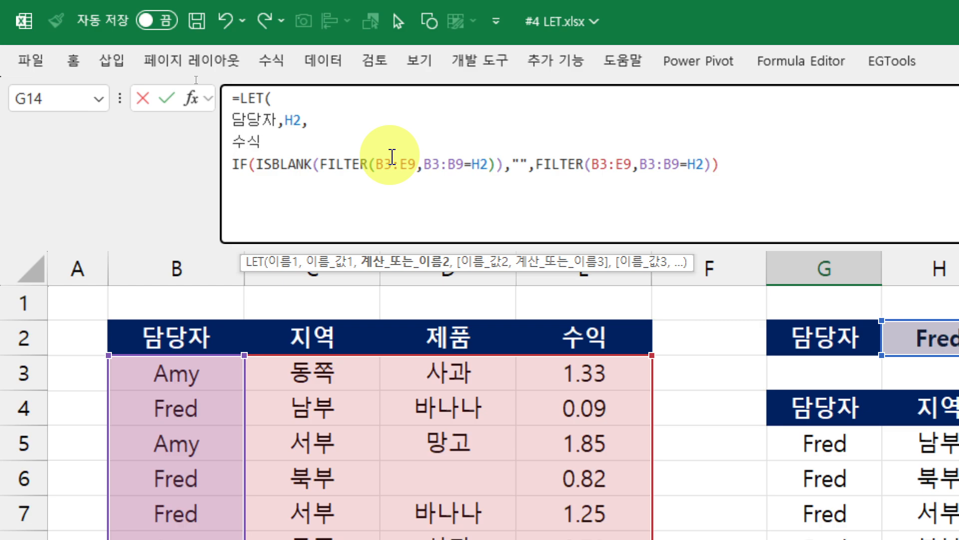
type(",")
key("ctrl+v")
type(",")
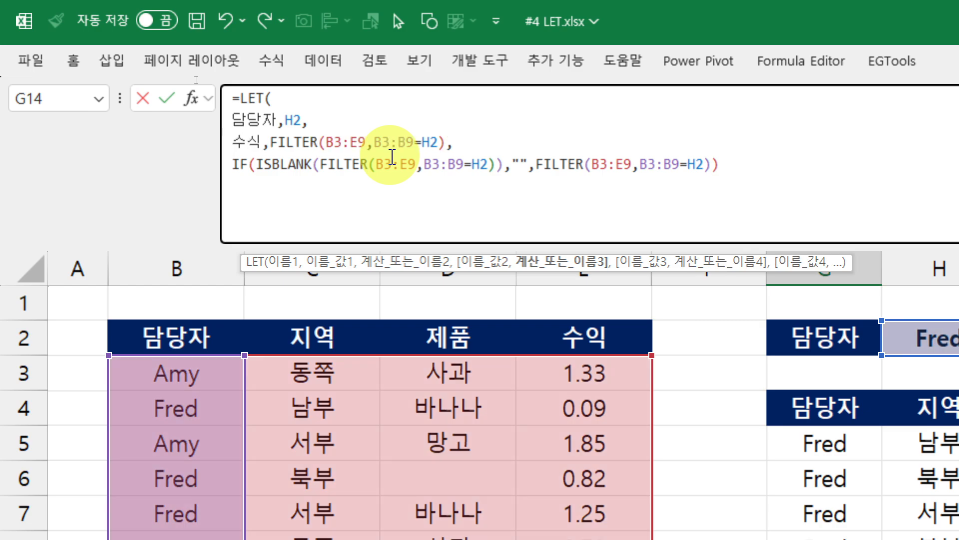
Replace H2 with the name 담당자 in the FILTER that defines 수식
left_click(259, 121)
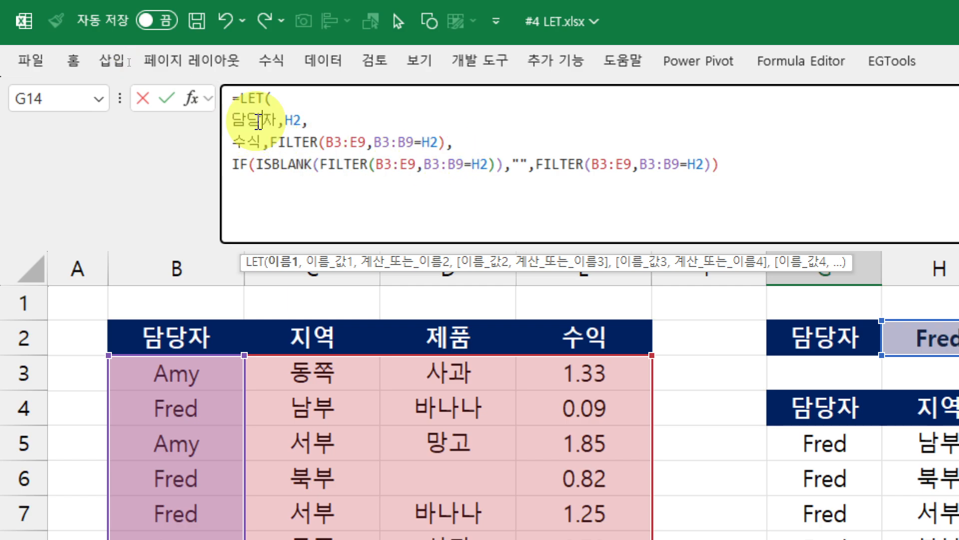
double_click(260, 121)
double_click(433, 143)
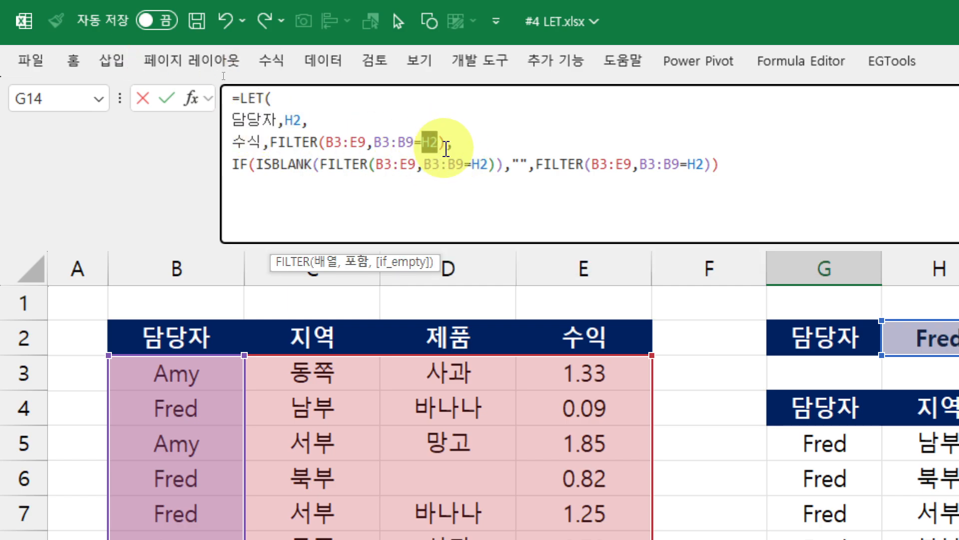
type("담당자")
left_click(503, 145)
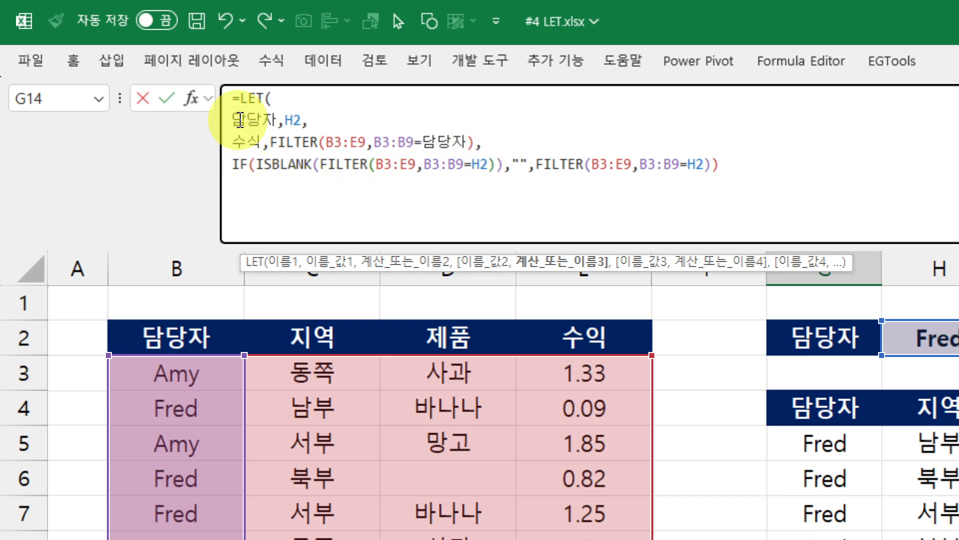
left_click_drag(233, 120, 283, 121)
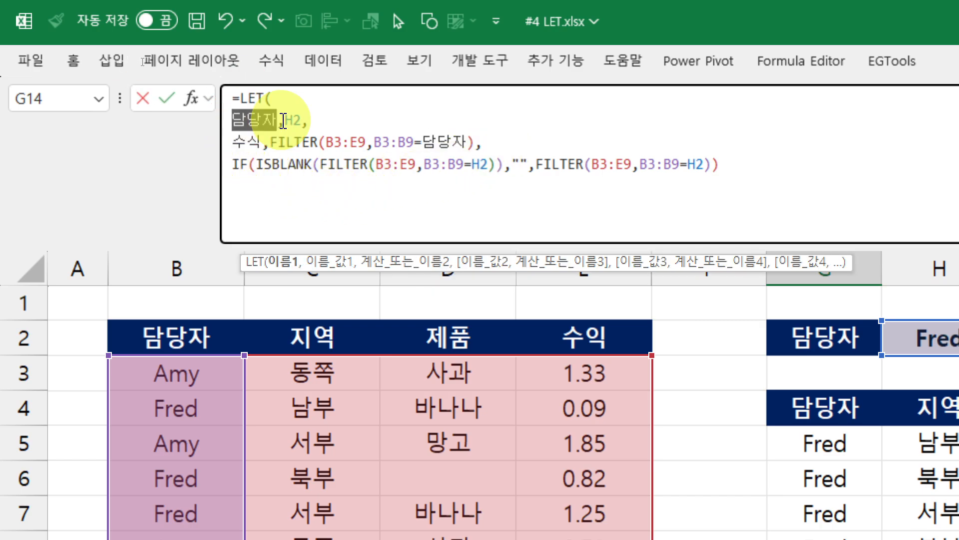
double_click(294, 121)
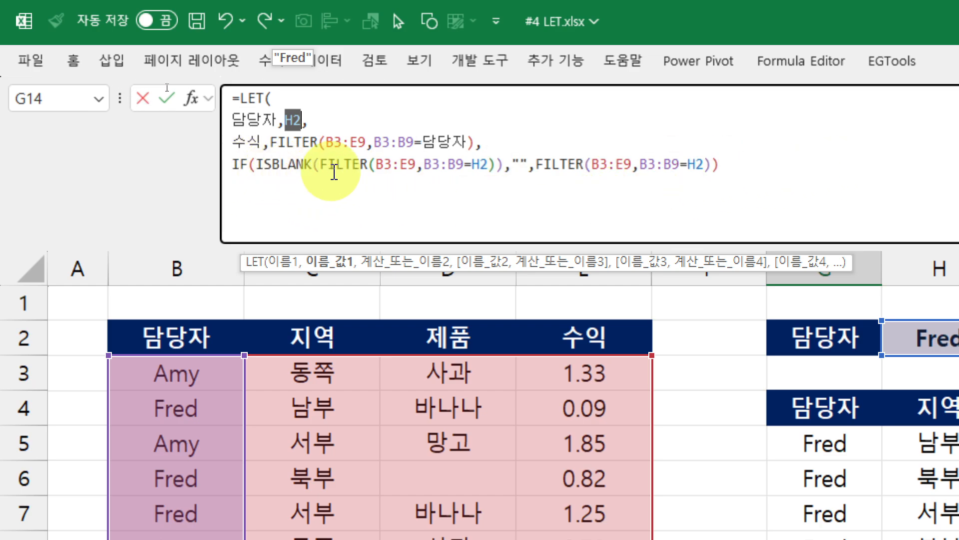
Replace the FILTER expression inside ISBLANK with the name 수식
left_click(322, 167)
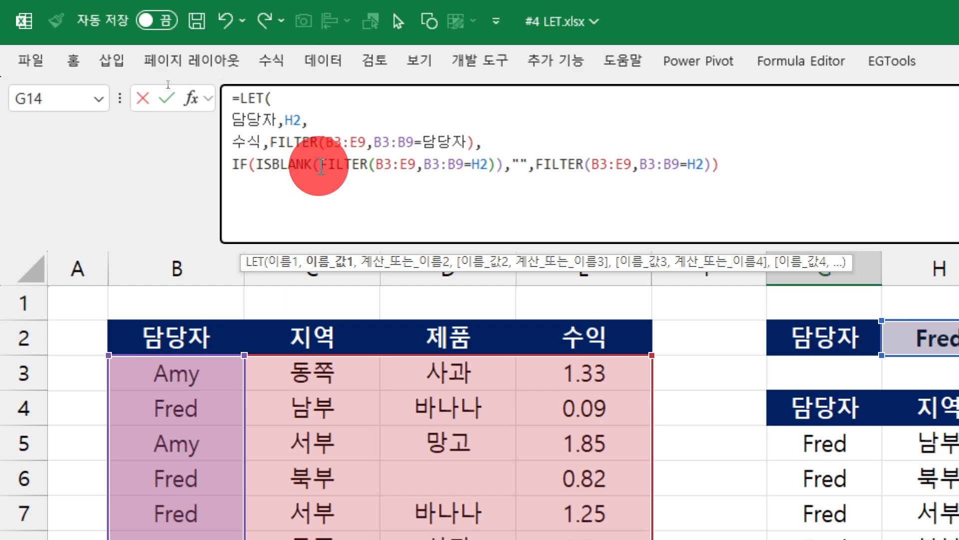
left_click_drag(321, 166, 494, 167)
double_click(247, 142)
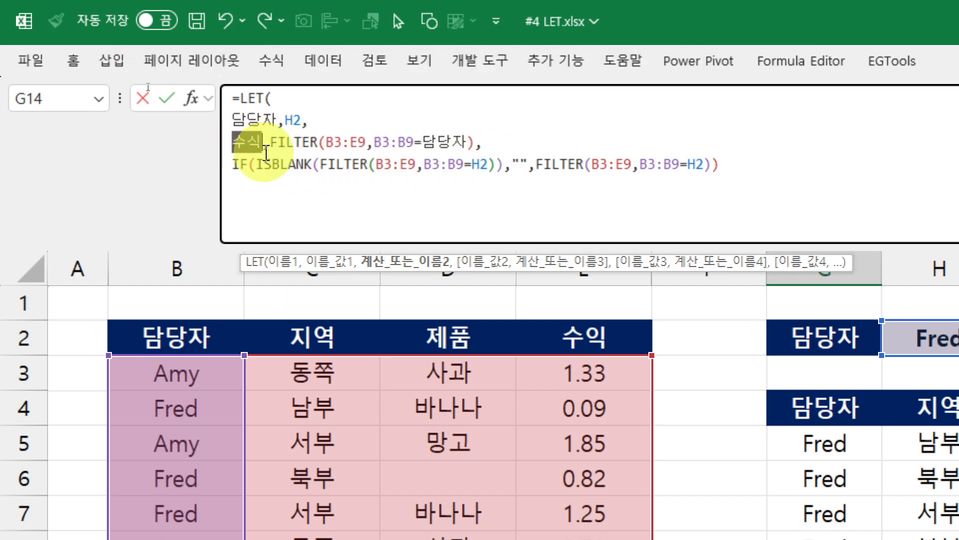
left_click(320, 165)
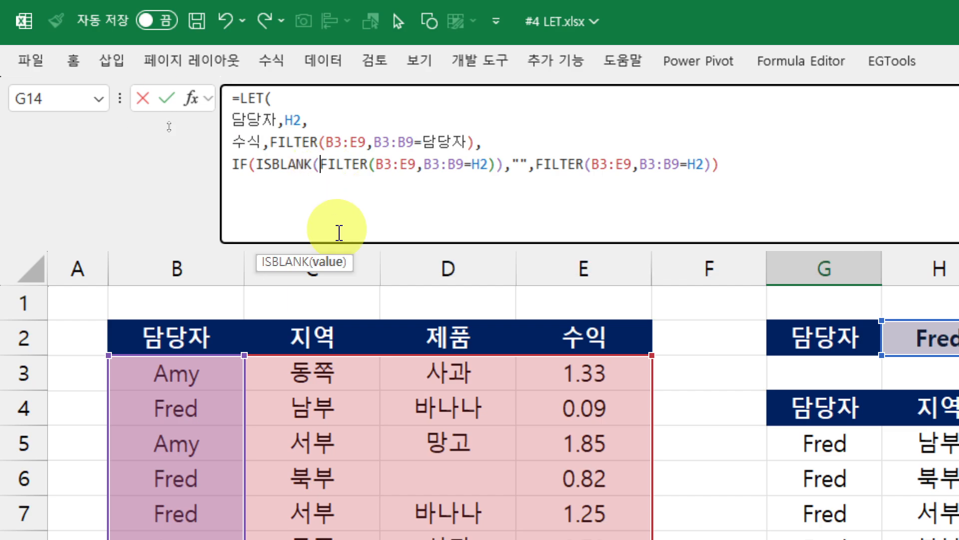
left_click(332, 263)
type("수식")
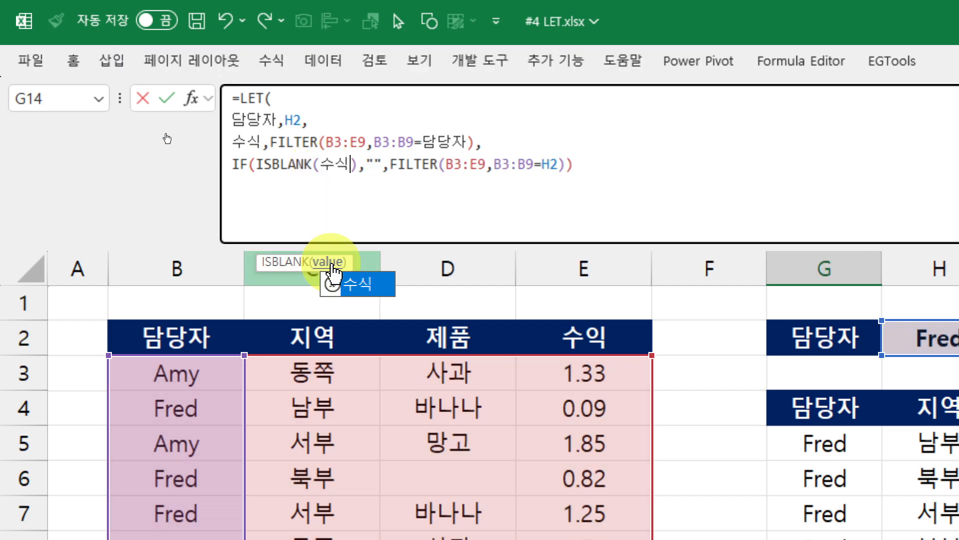
Replace the IF's false-value FILTER with 수식, then close and enter the LET formula in G14
left_click(390, 165)
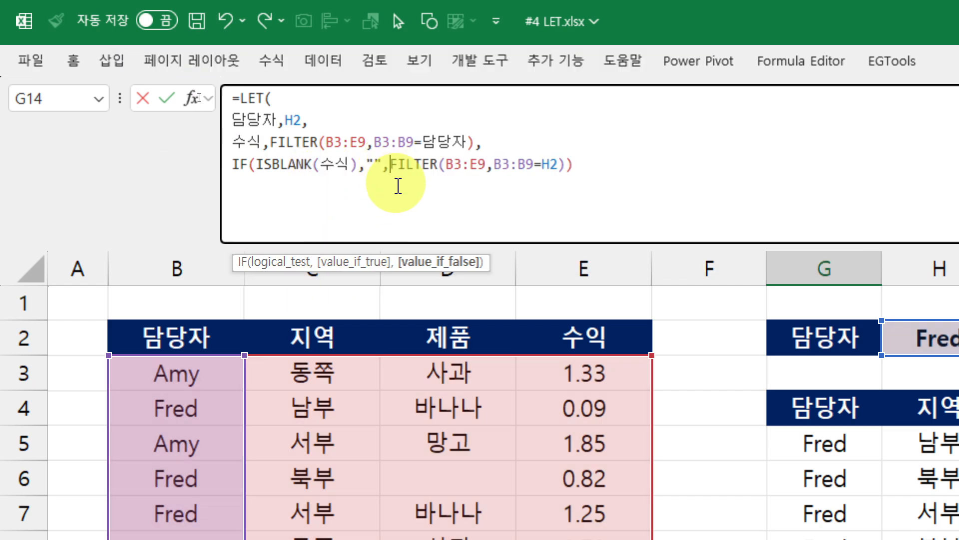
left_click(430, 264)
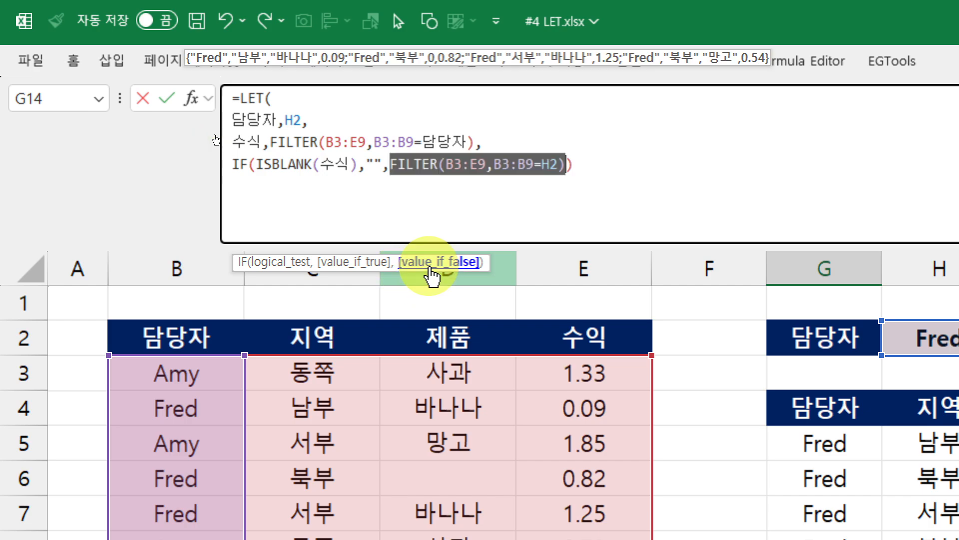
type("수식),\"\",수식")
left_click(455, 170)
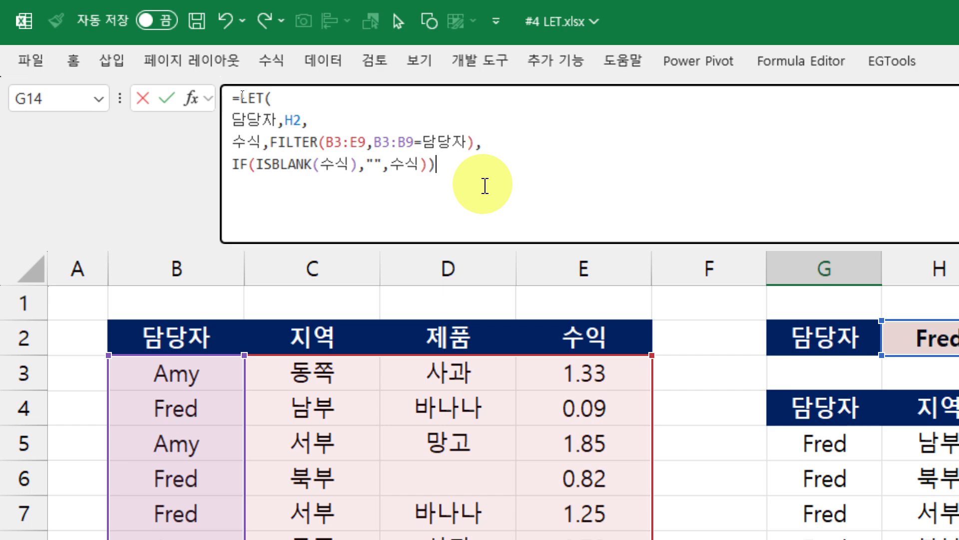
key("Return")
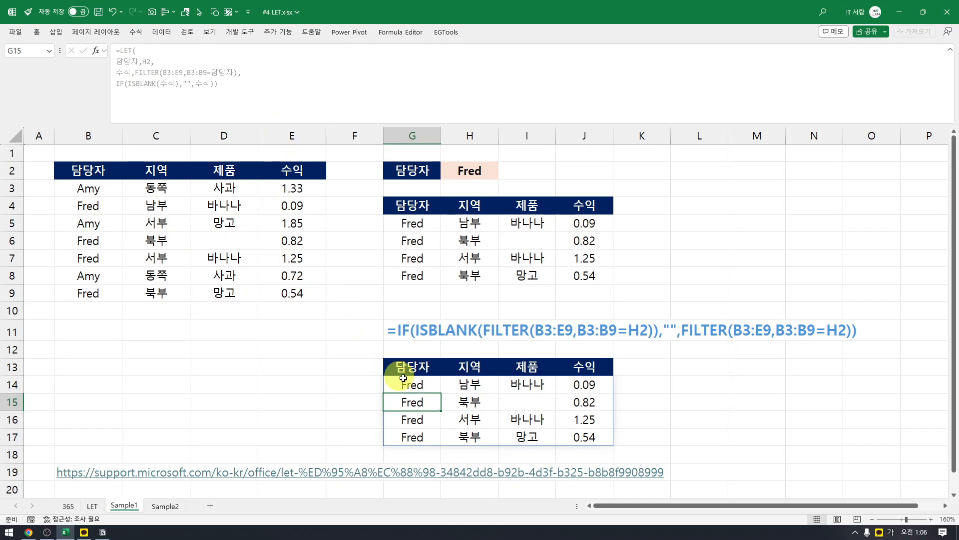
Compare the LET formula in G14 with the original IF formula in G5
left_click(404, 380)
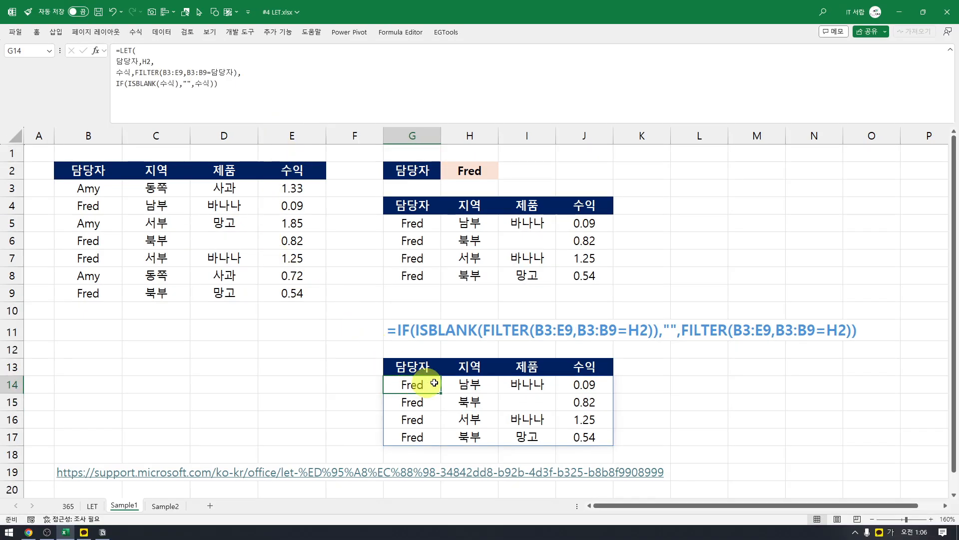
scroll(452, 250, "down", 2)
scroll(441, 229, "up", 2)
left_click(426, 229)
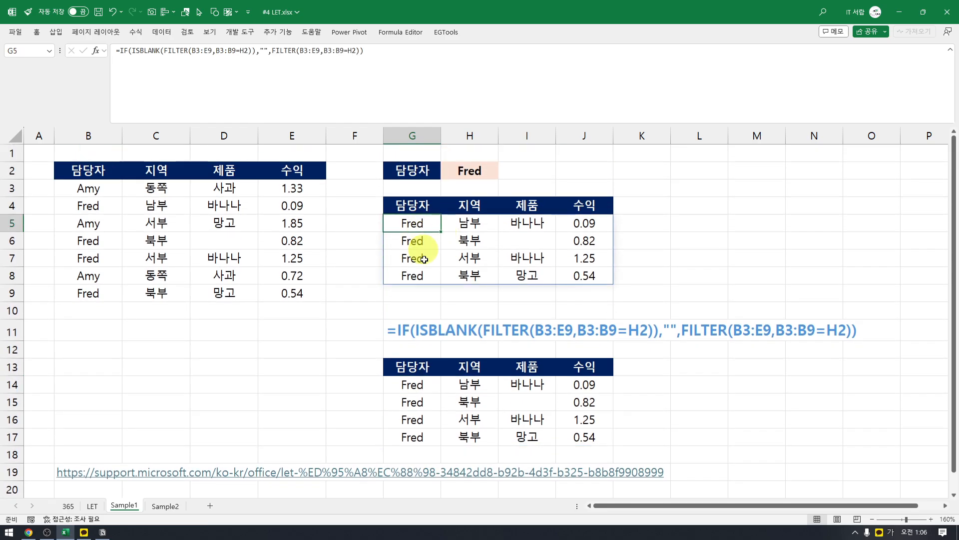
left_click(409, 382)
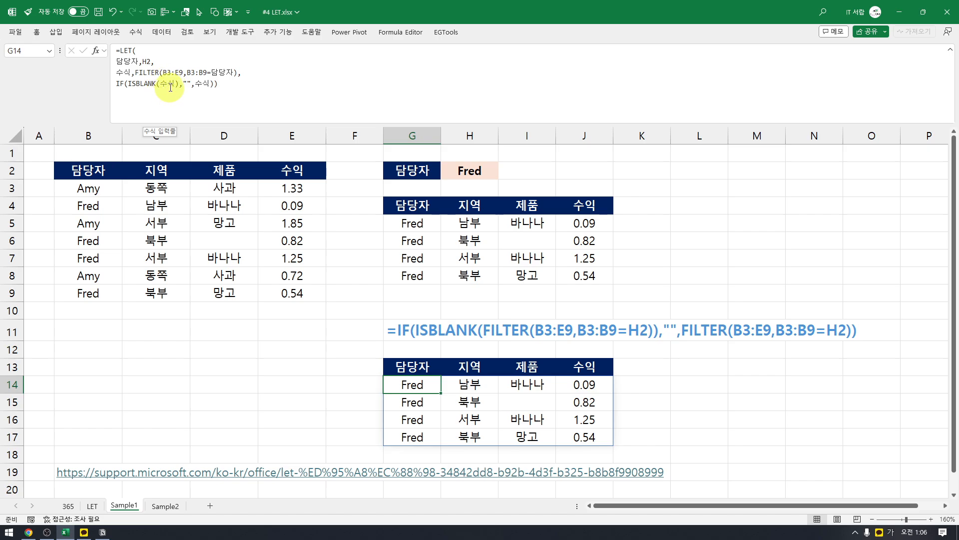
Review the complete LET formula in G14 from its name definitions through the final IF calculation
left_click(231, 83)
left_click_drag(260, 90, 96, 51)
left_click(240, 87)
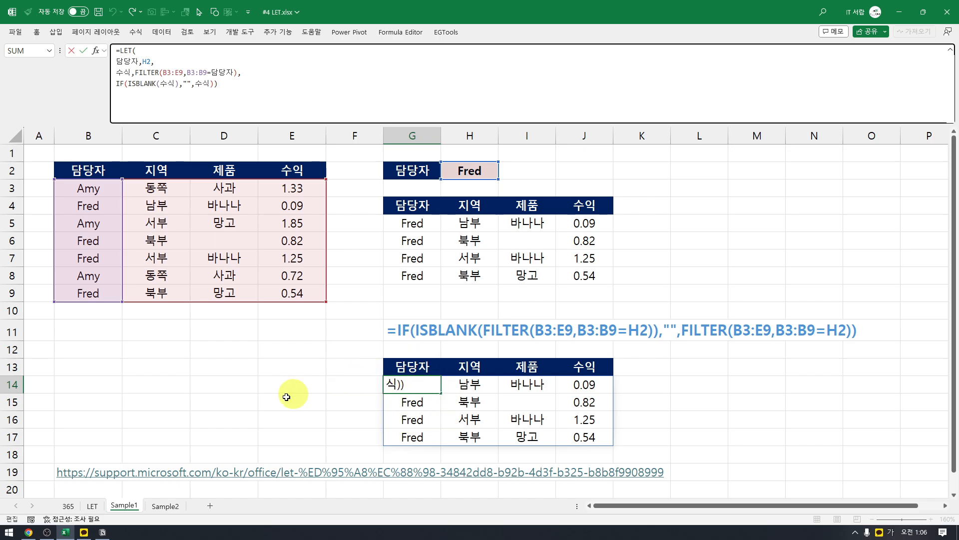
key("Escape")
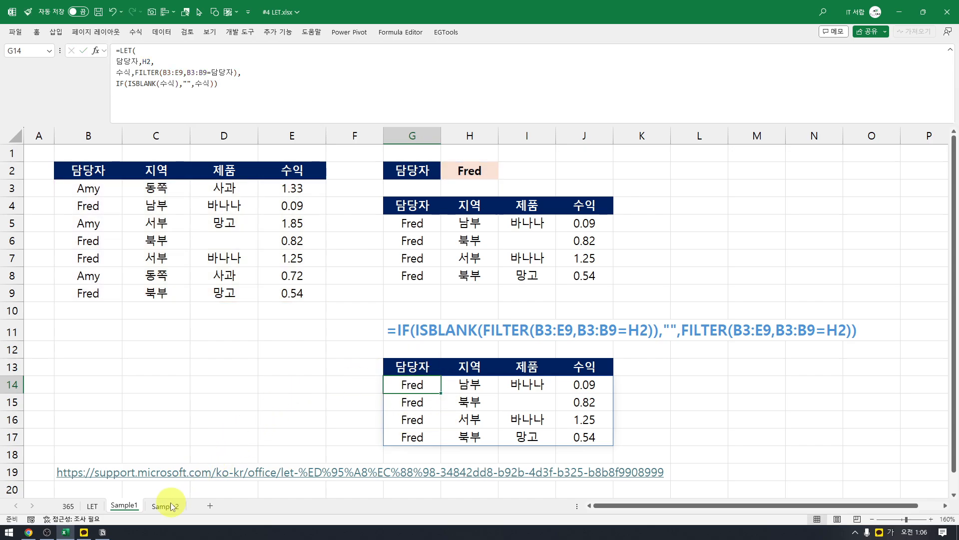
Open the Sample2 sheet and inspect row 2's source error text, Remove, To Value and ERRORCODE func cells
left_click(166, 505)
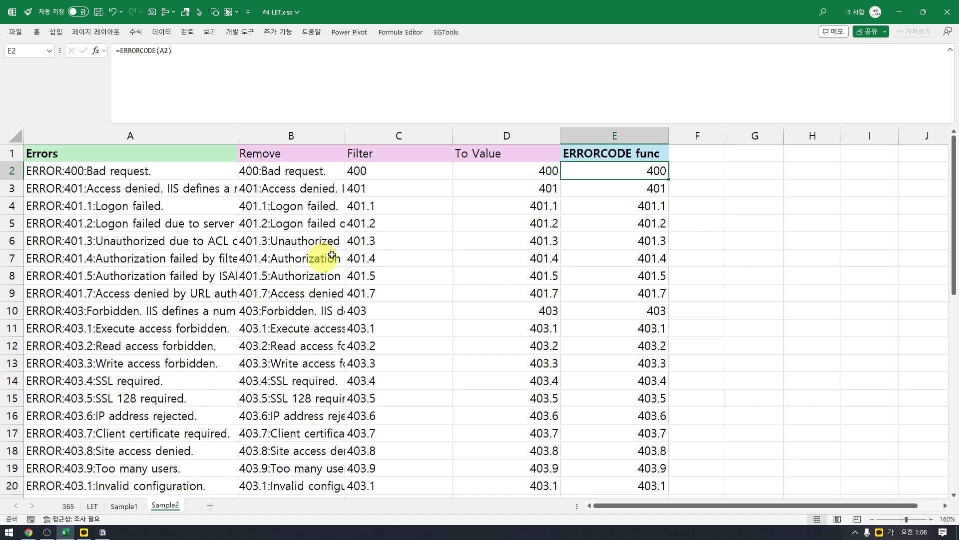
left_click(154, 176)
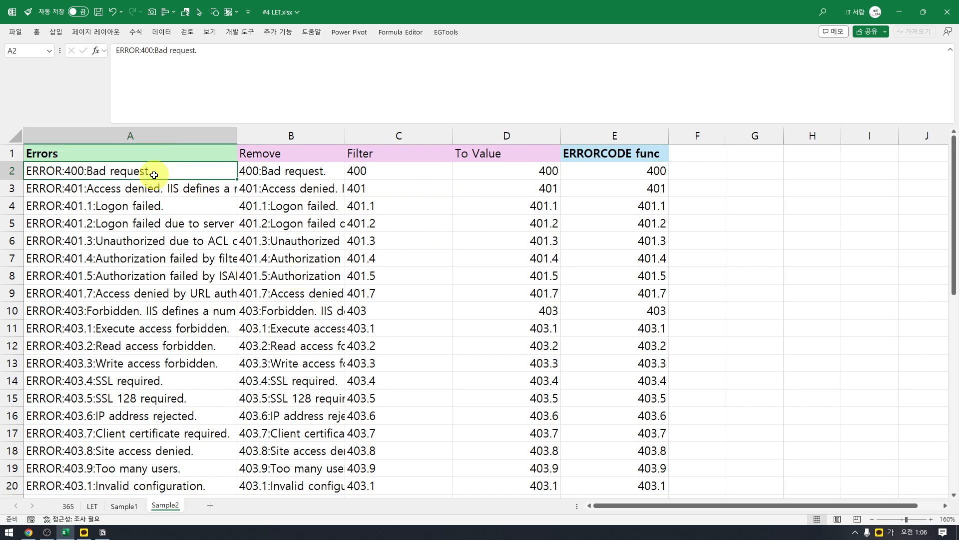
left_click(295, 179)
left_click(508, 171)
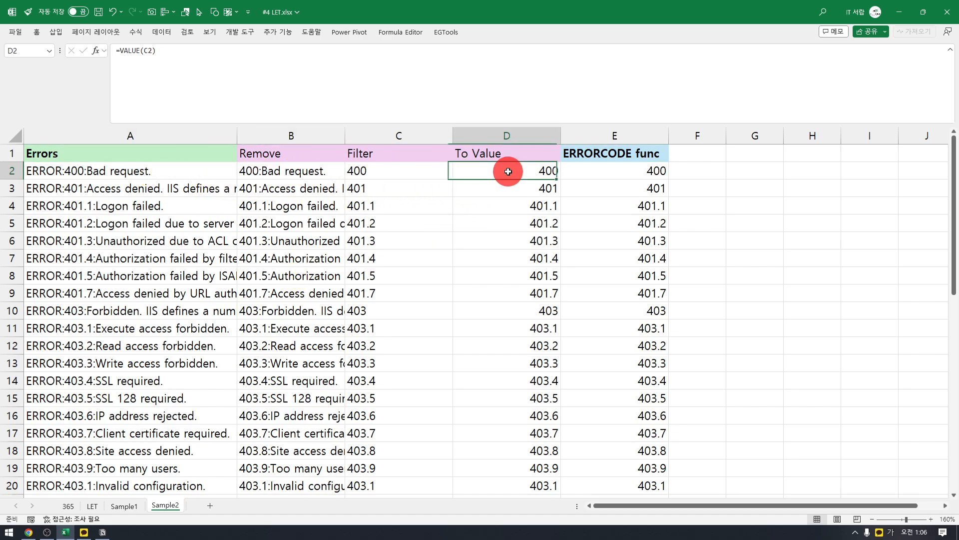
left_click(311, 172)
left_click(575, 172)
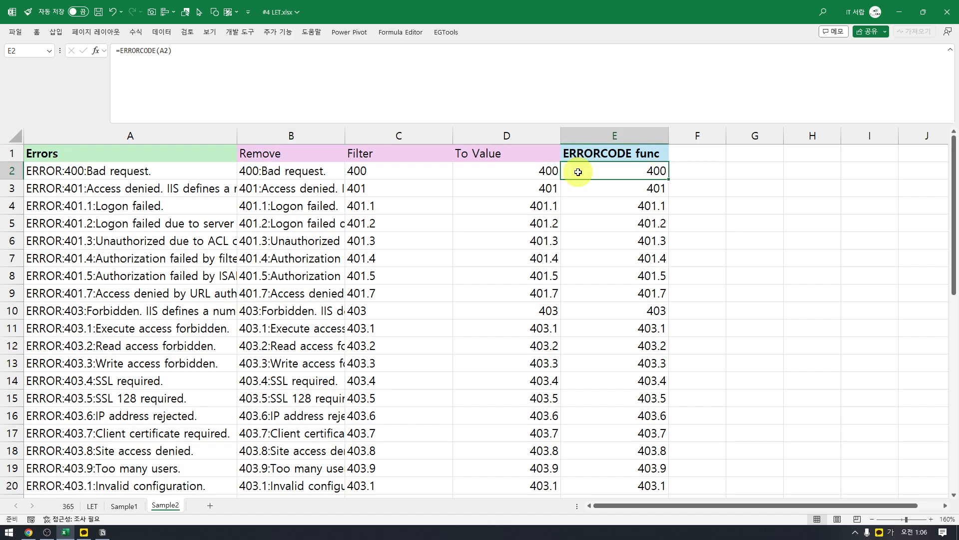
Examine the ERRORCODE formulas in E2 and E5 of the ERRORCODE func column
left_click(36, 31)
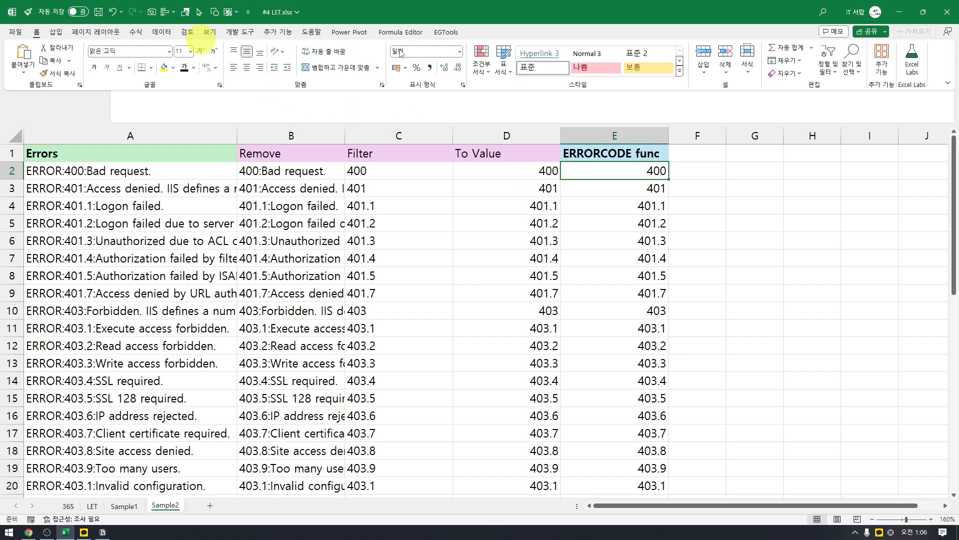
left_click(634, 176)
left_click(291, 69)
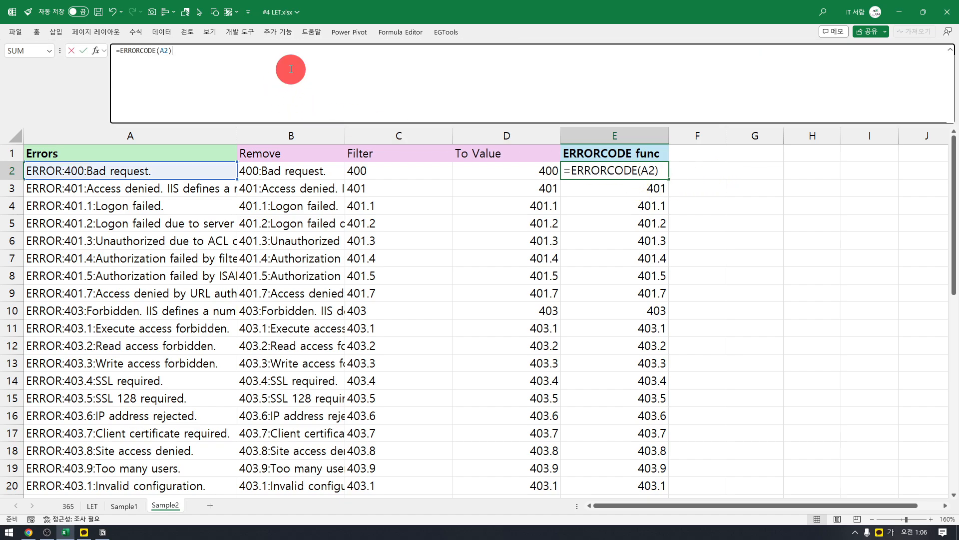
left_click_drag(291, 69, 107, 47)
key("Escape")
left_click(596, 224)
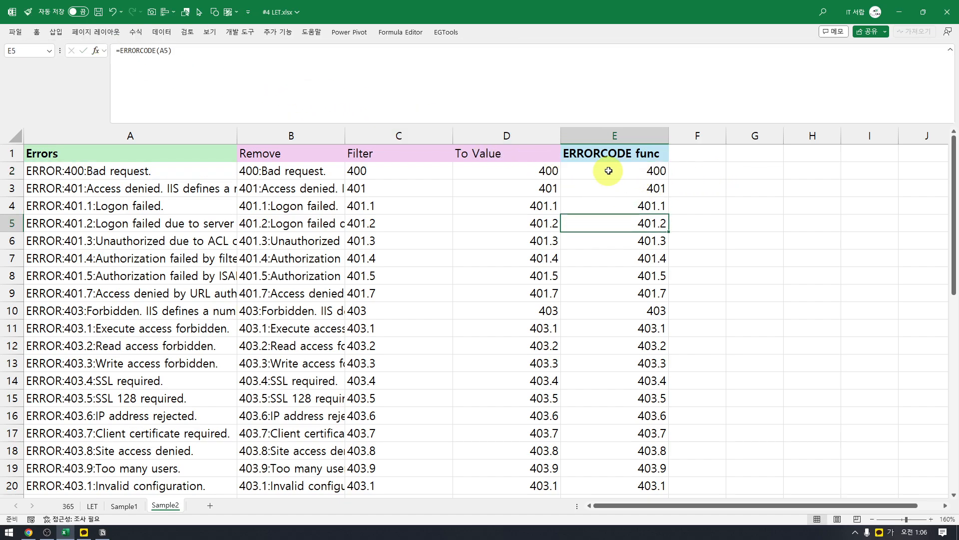
left_click(608, 171)
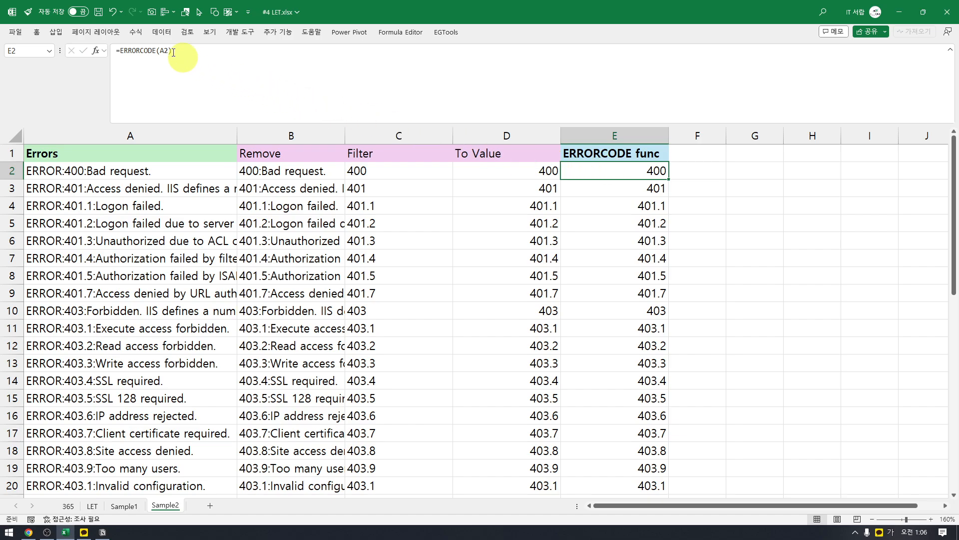
Copy the full LAMBDA definition of the defined name ERRORCODE from the Name Manager and close it
left_click(139, 33)
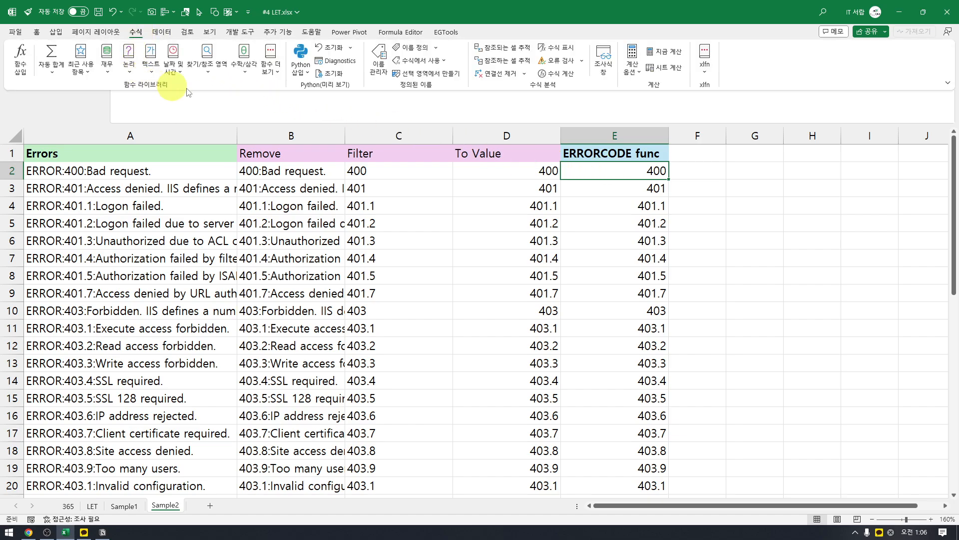
left_click(375, 67)
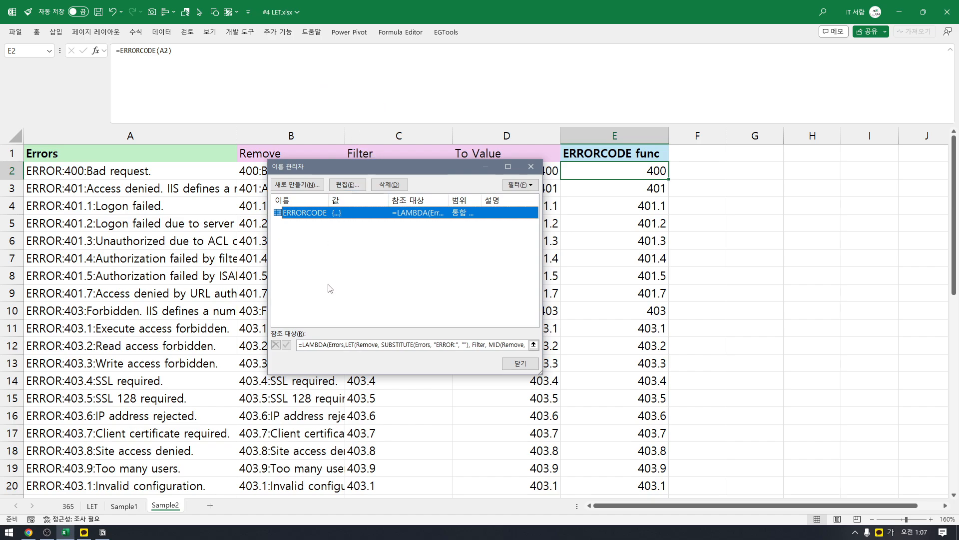
left_click_drag(299, 344, 632, 360)
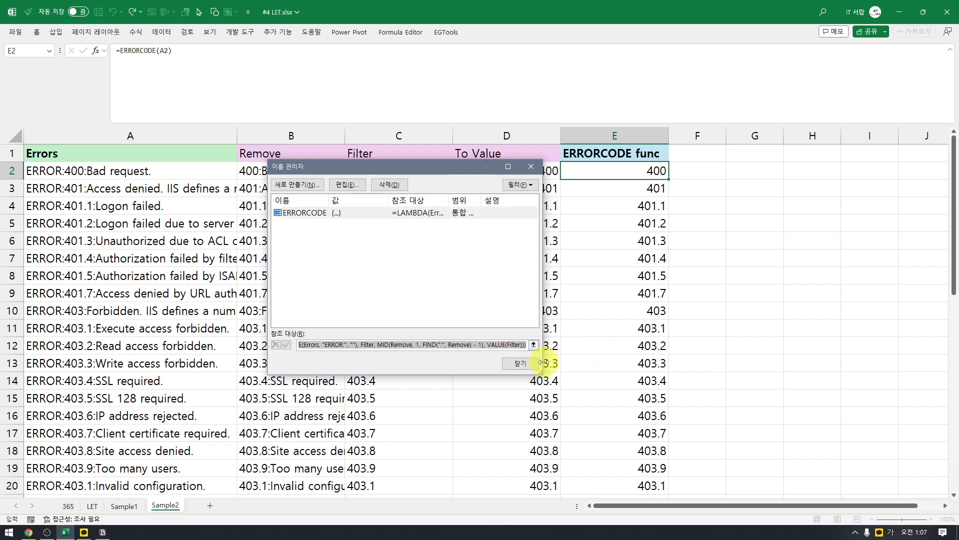
left_click(529, 365)
Enter the copied ERRORCODE LAMBDA definition as a formula in F2
left_click(696, 175)
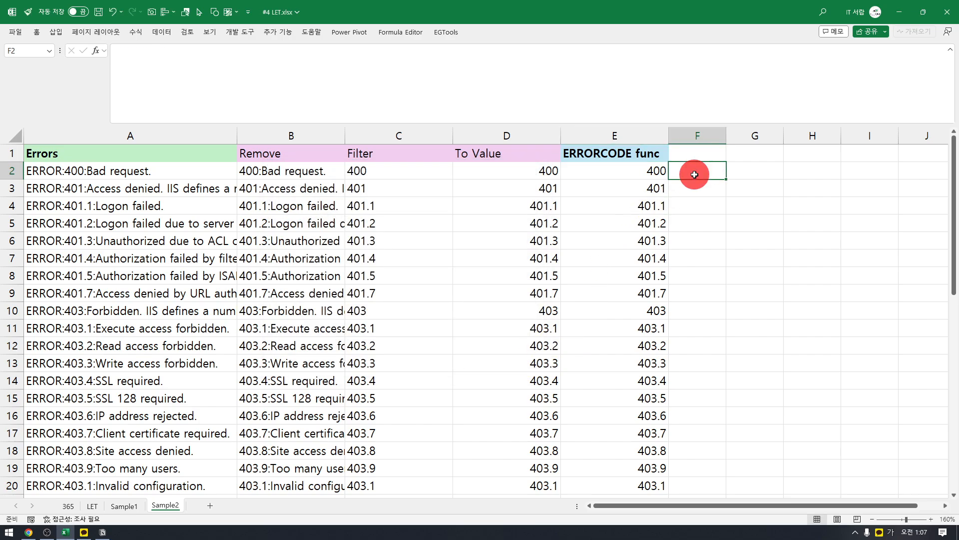
left_click(406, 106)
type("=LAMBDA(Errors,LET(Remove, SUBSTITUTE(Errors, \"ERROR:\", \"\"), Filter, MID(Remove, 1, FIND(\":\", Remove) - 1), VALUE(Filter)))")
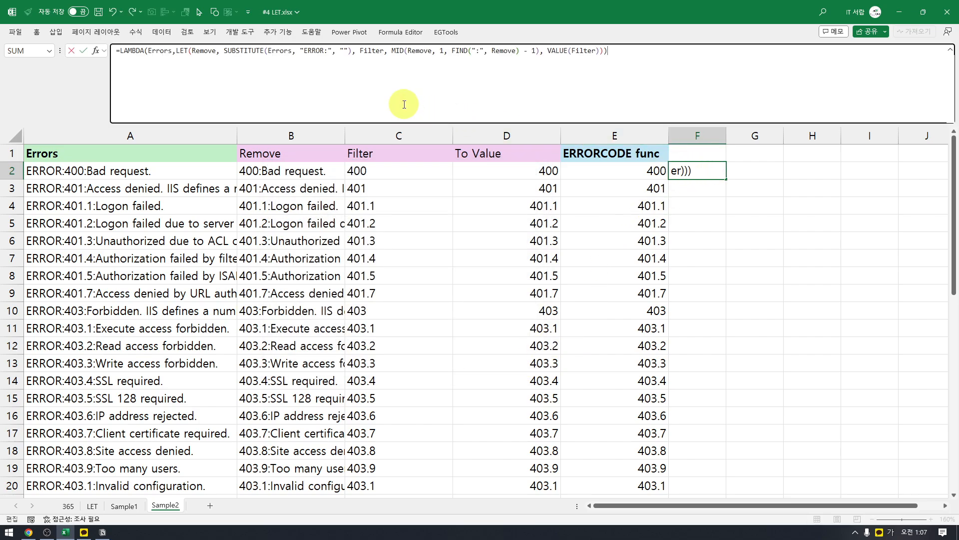
key("Return")
key("Up")
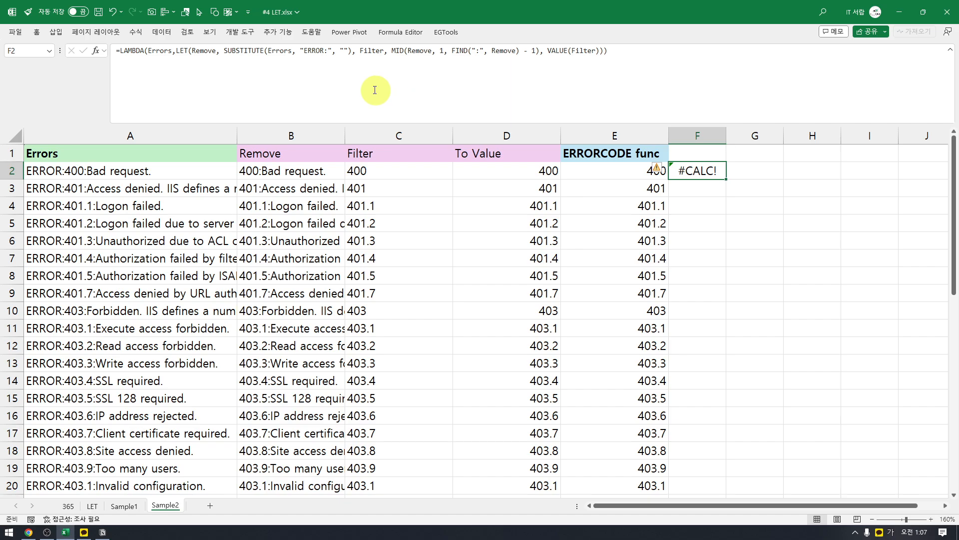
Append the argument (A2) to the end of the LAMBDA formula in F2 and enter it
left_click(643, 69)
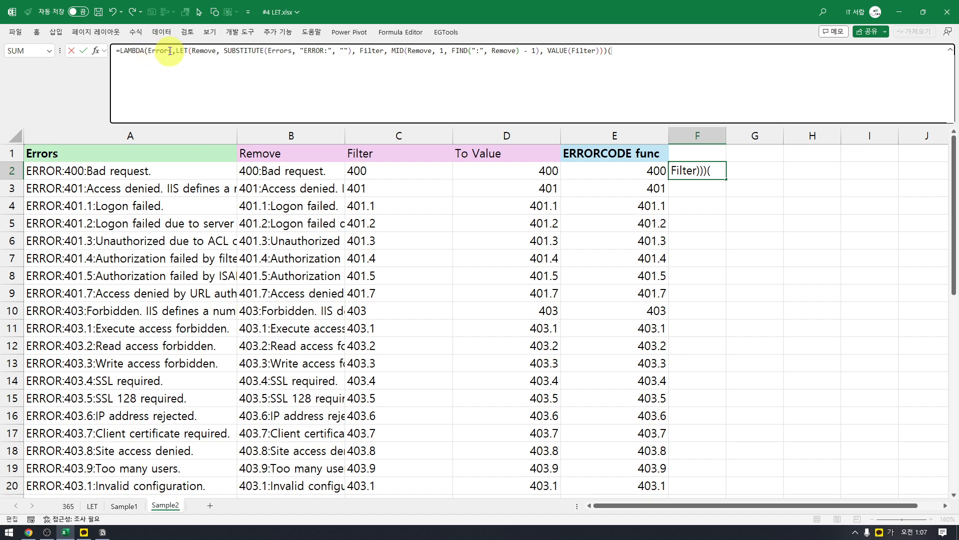
left_click(108, 173)
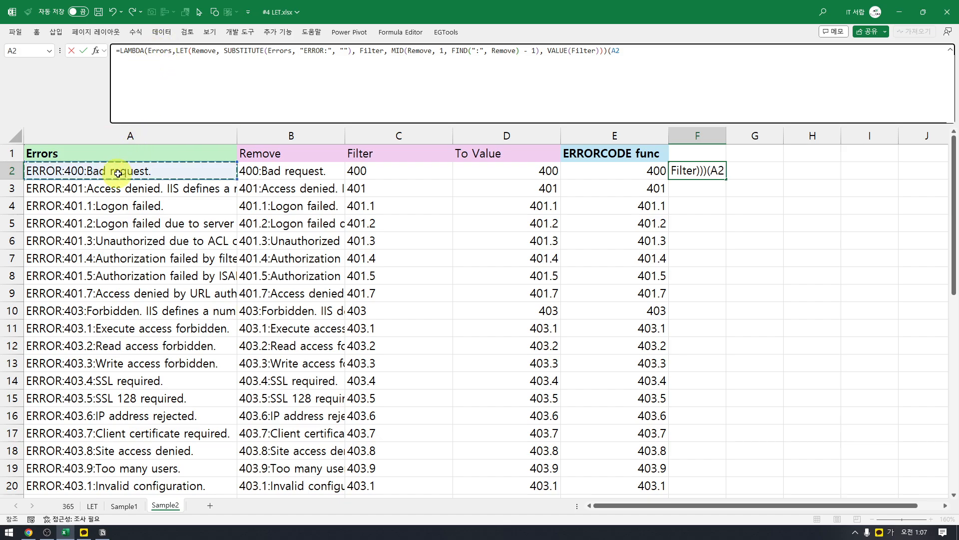
type(")")
key("Return")
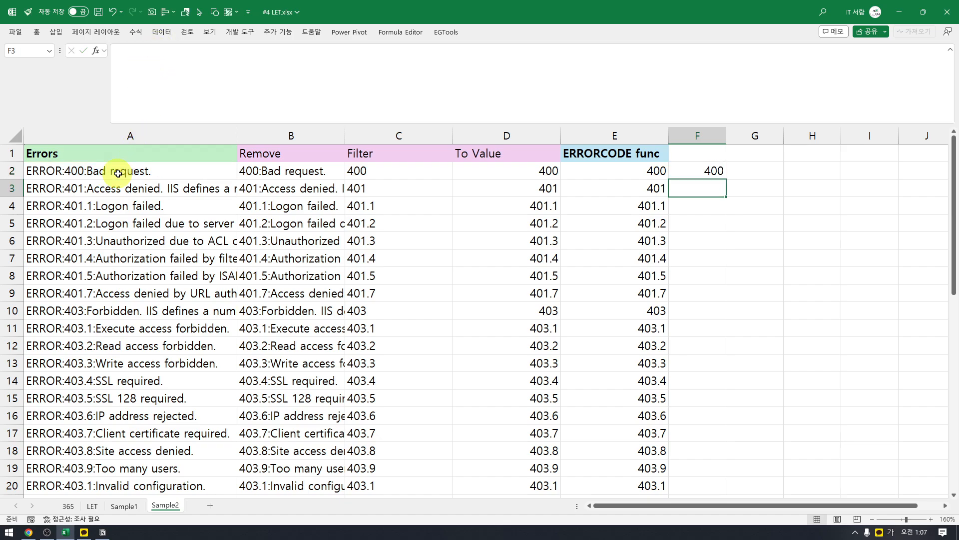
key("Up")
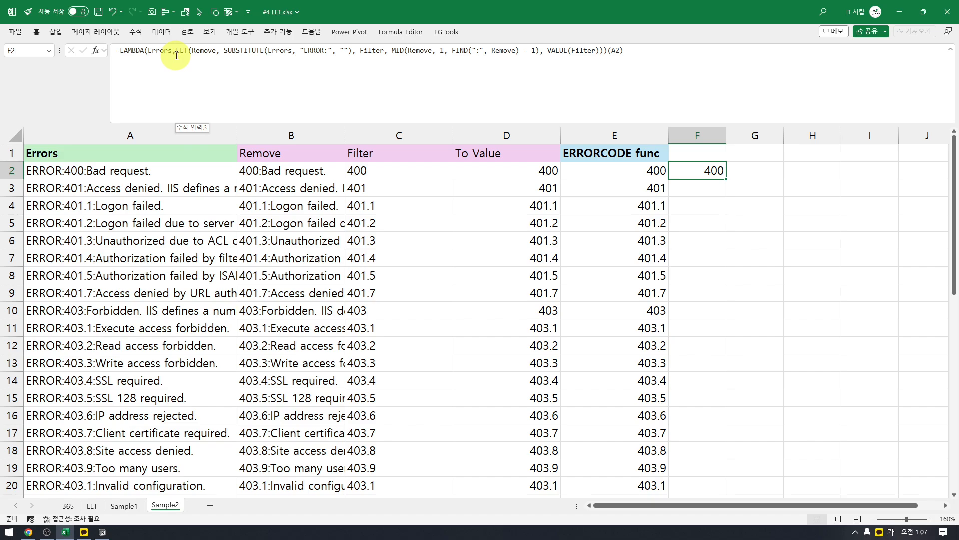
Strip the LAMBDA(Errors, wrapper, its closing parenthesis and the trailing (A2) from F2's formula, leaving only the LET function
left_click_drag(176, 55, 142, 54)
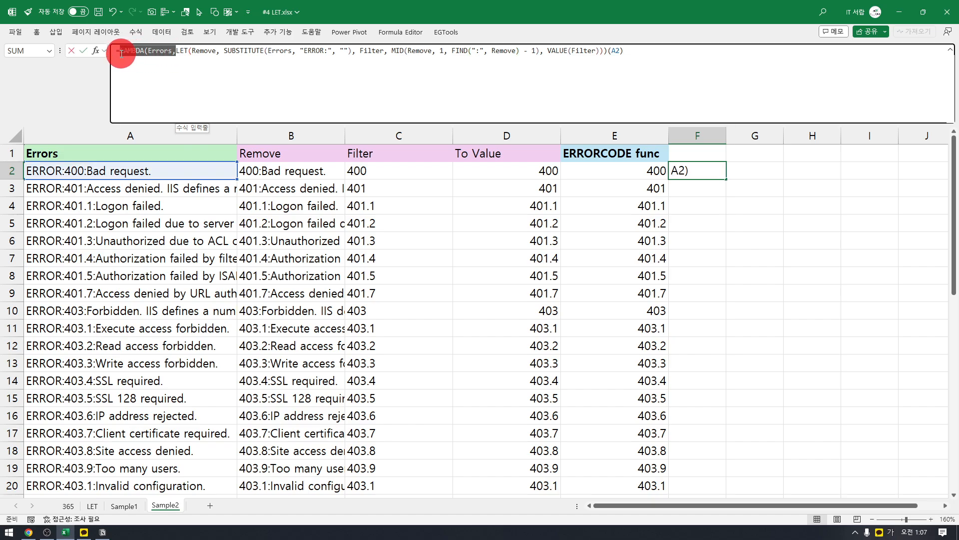
key("BackSpace")
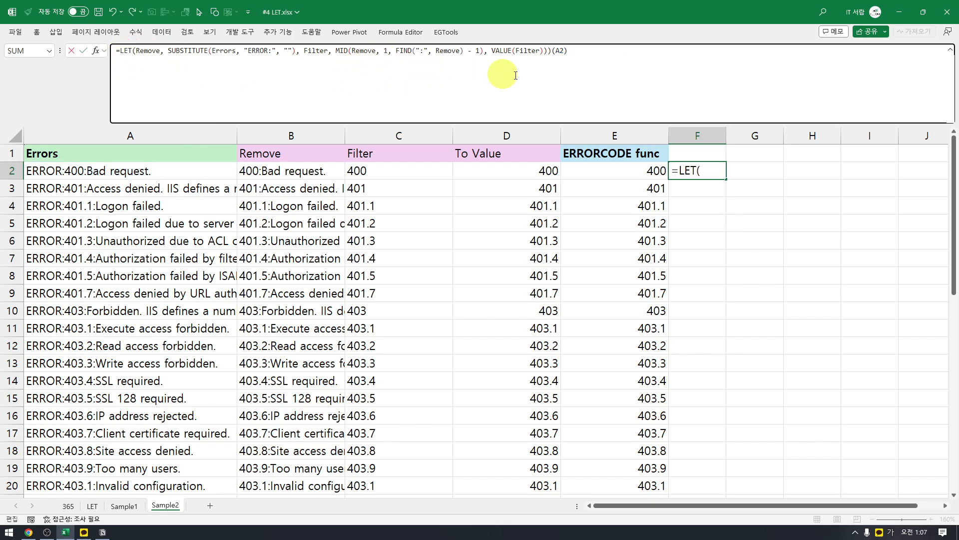
left_click(548, 52)
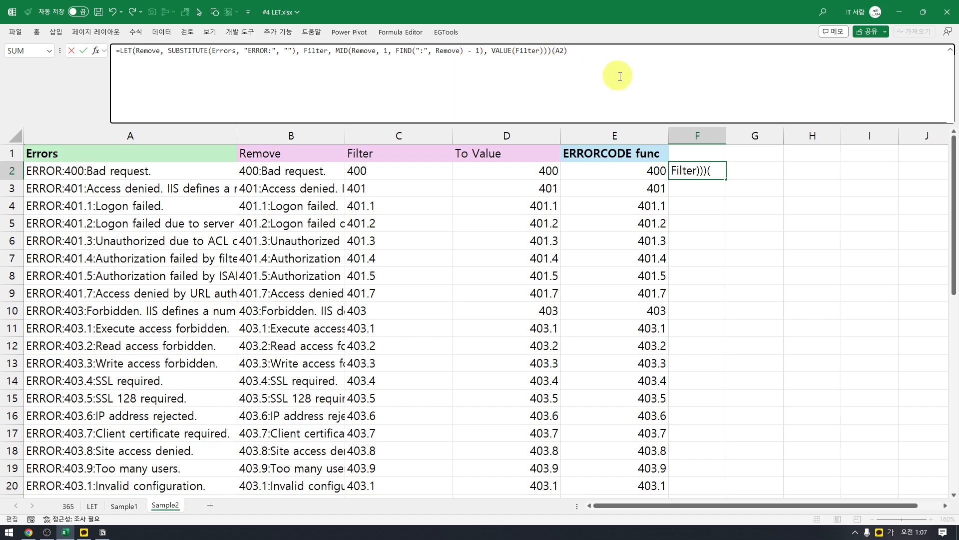
left_click(149, 52)
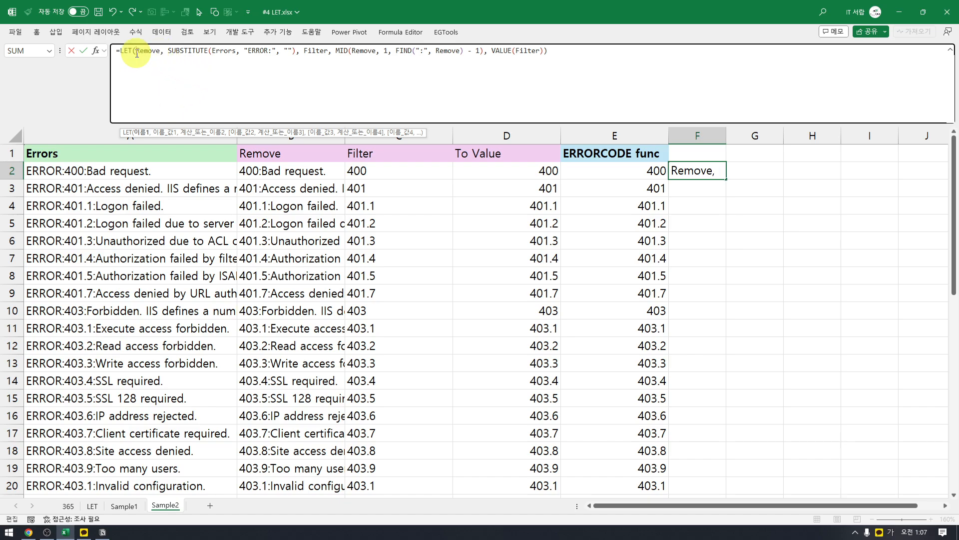
Define Errors as A2 as LET's first name and value pair, on its own line before Remove
double_click(220, 51)
key("ctrl+c")
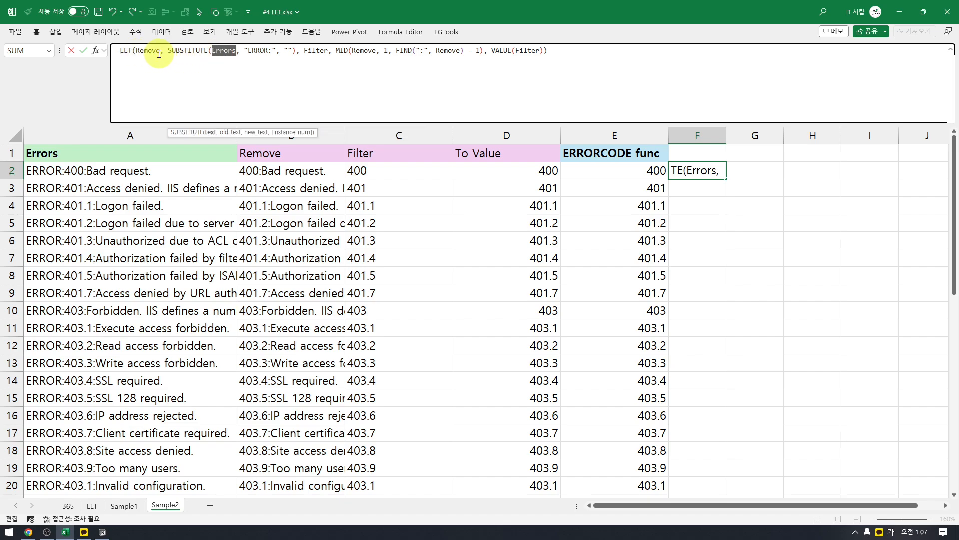
left_click(138, 52)
key("alt+Return")
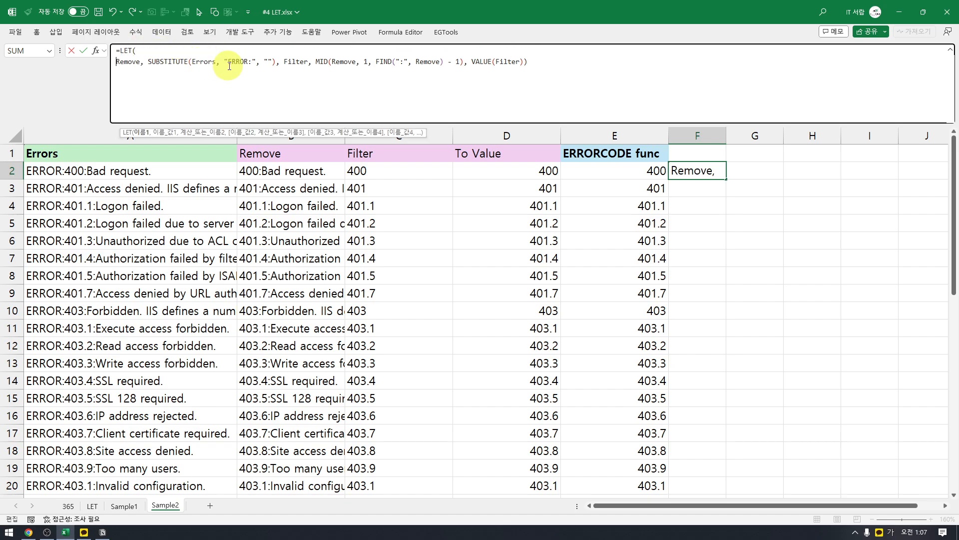
key("ctrl+v")
type(",")
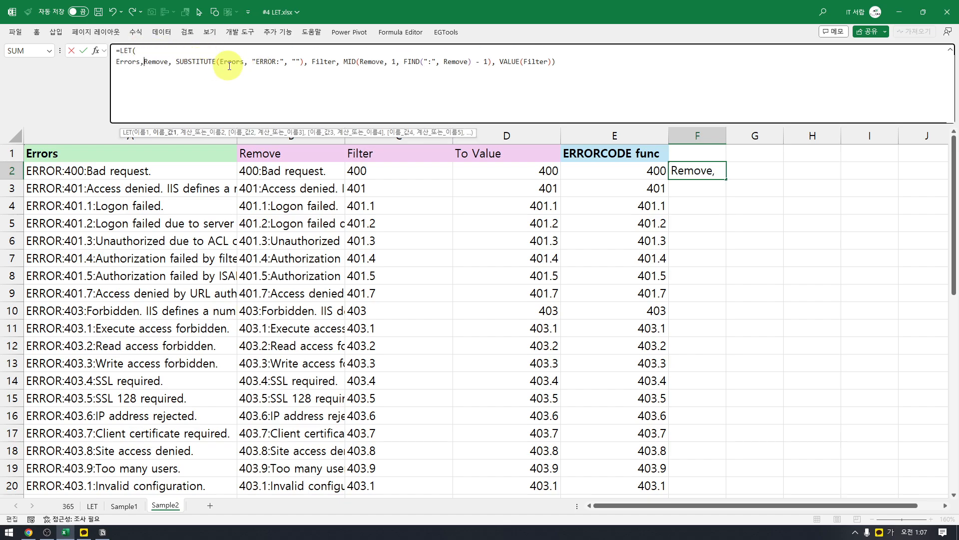
left_click(143, 170)
type(",A2")
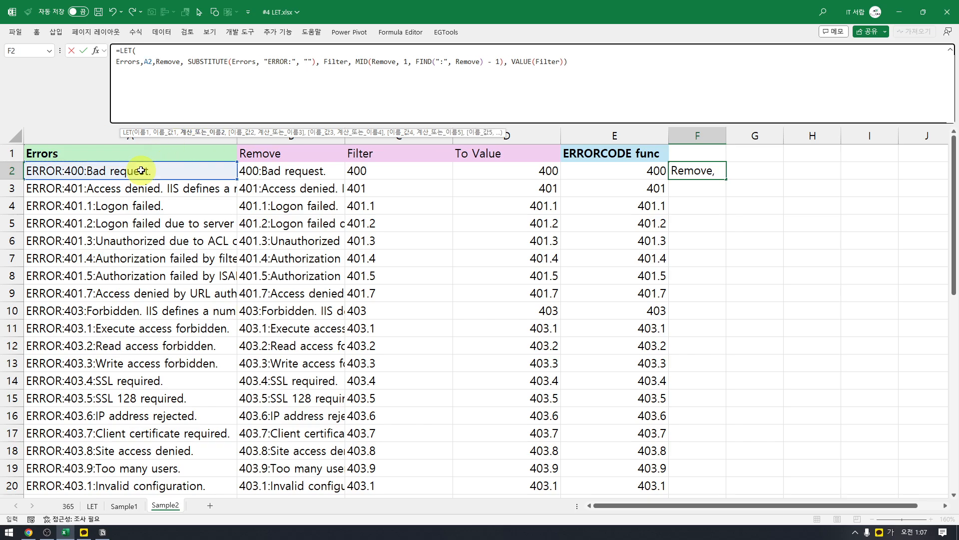
key("alt+Return")
Split the Remove, Filter and VALUE parts onto separate lines without leading spaces, and enter the LET formula in F2
left_click(150, 74)
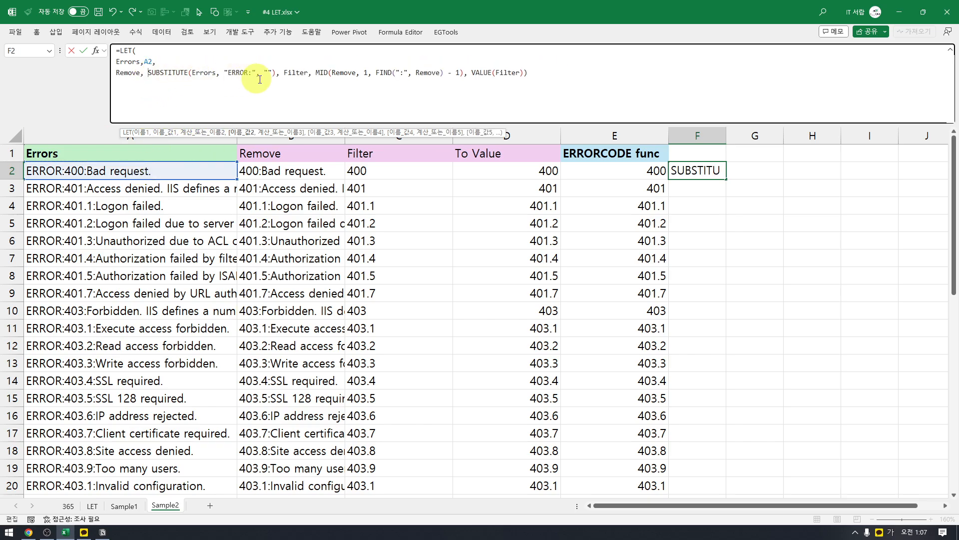
key("BackSpace")
left_click(276, 73)
key("alt+Return")
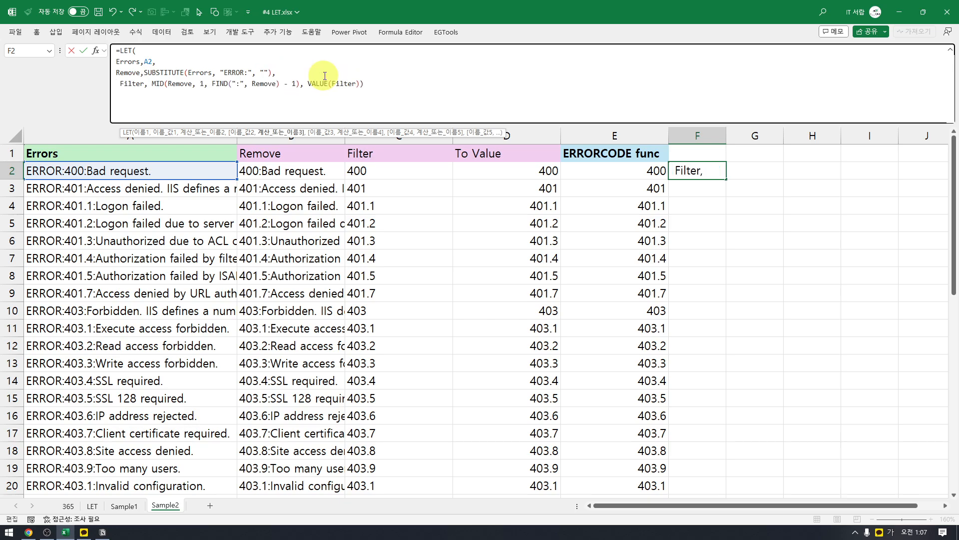
key("Delete")
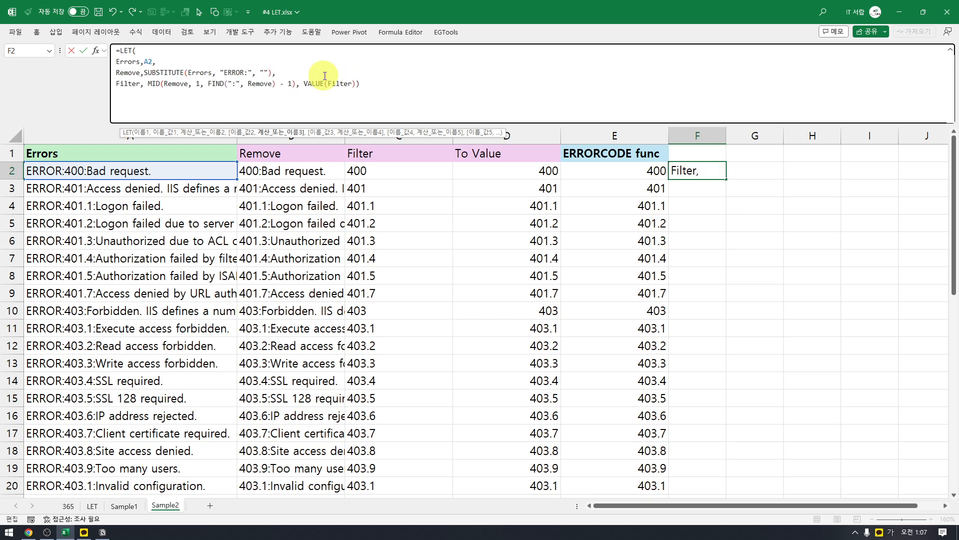
left_click(297, 85)
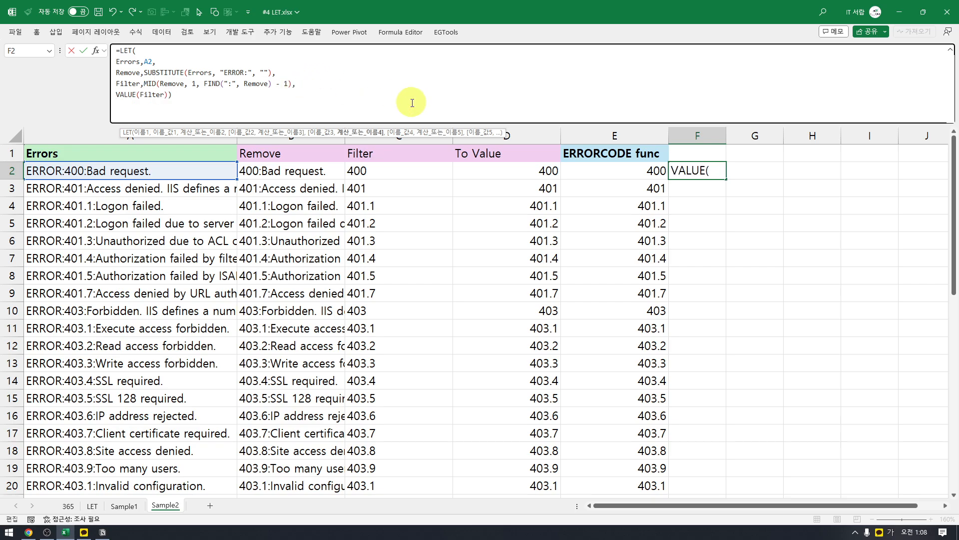
left_click(412, 102)
key("Return")
key("Up")
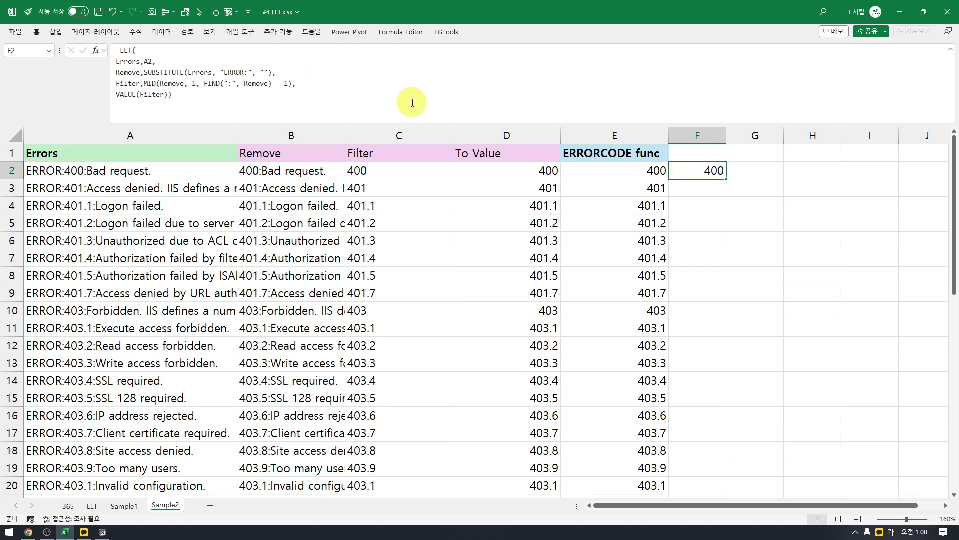
Compare the Errors,A2 name and value pair in F2's LET formula with the source text in cell A2
left_click(695, 173)
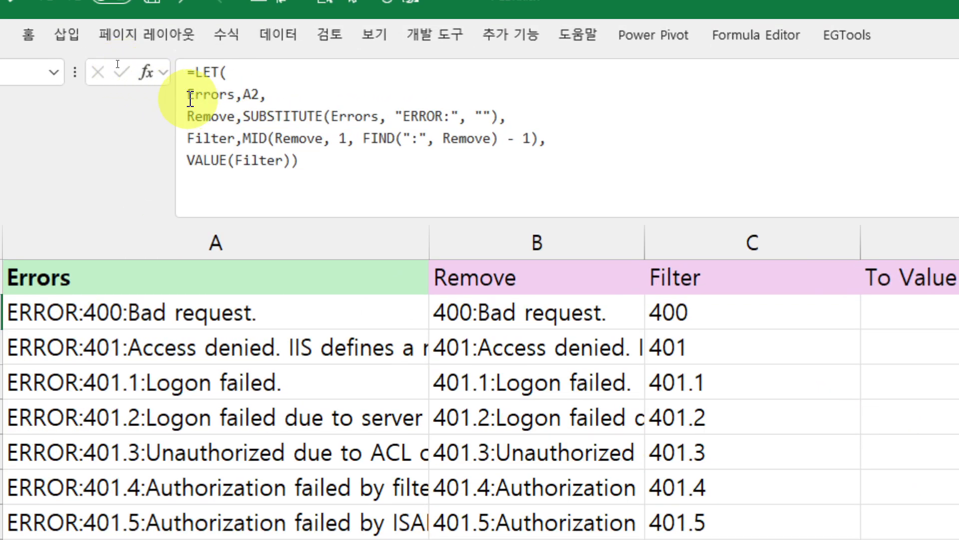
left_click(189, 99)
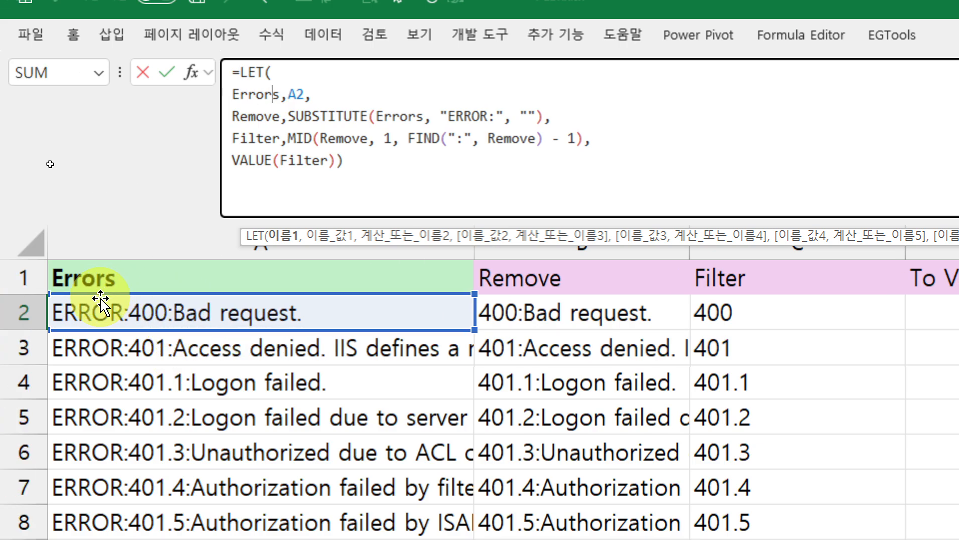
double_click(295, 93)
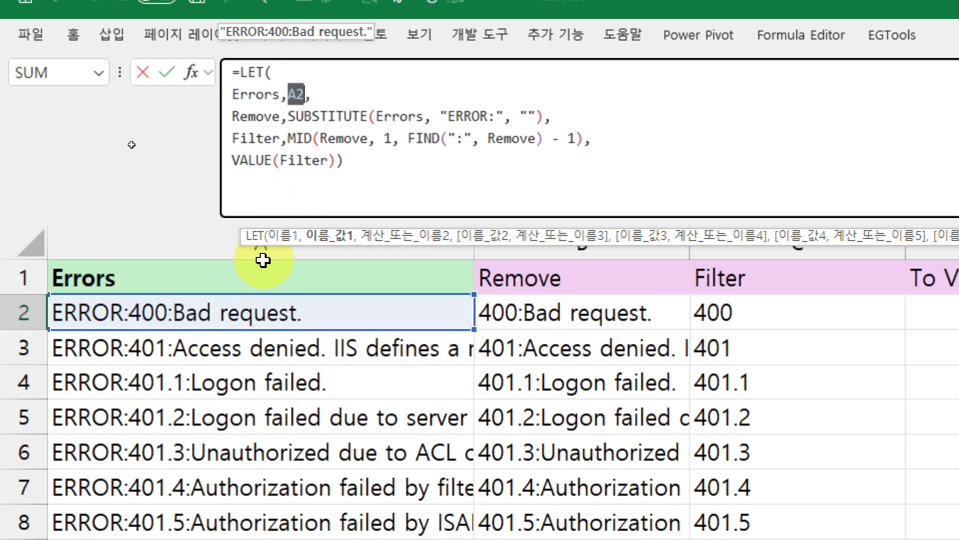
key("Escape")
left_click(232, 329)
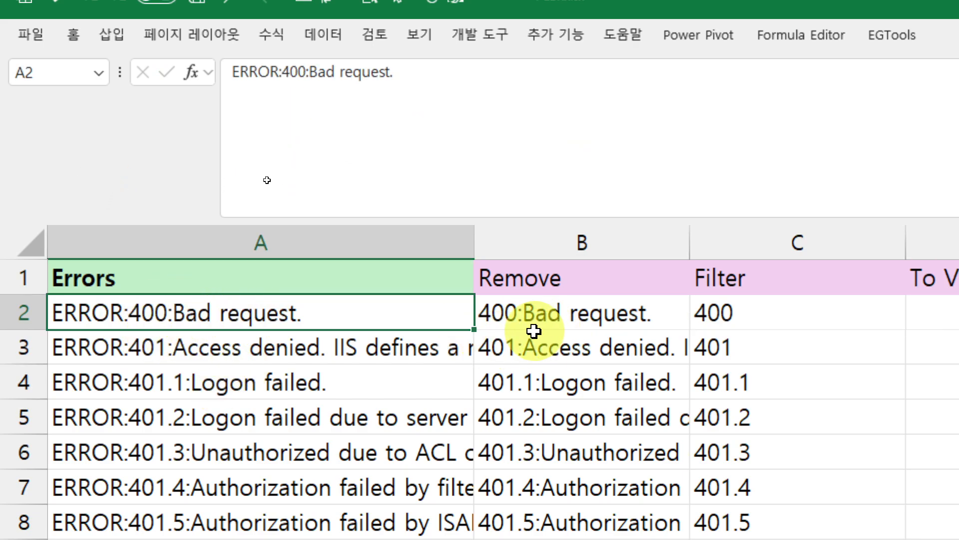
key("Right")
key("Right")
key("Right")
key("Right")
key("Right")
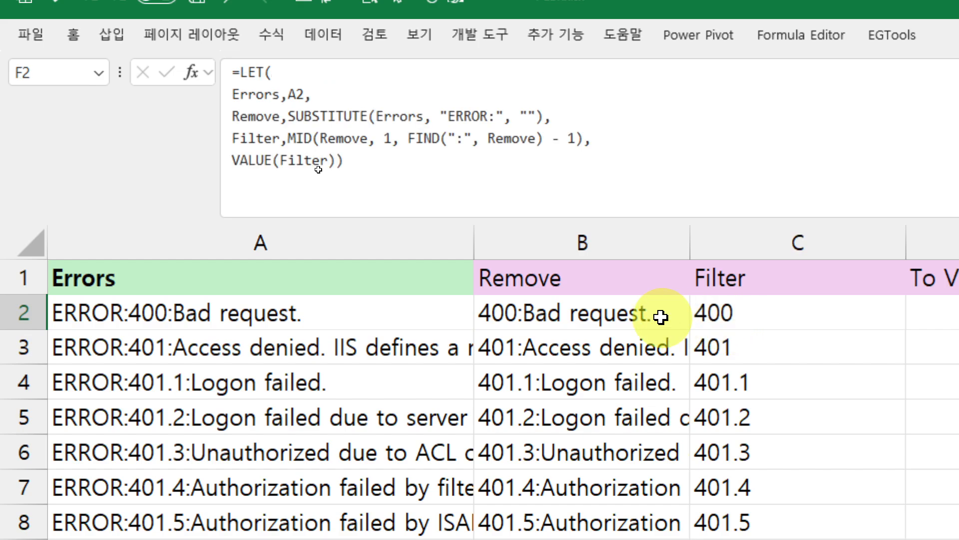
double_click(295, 95)
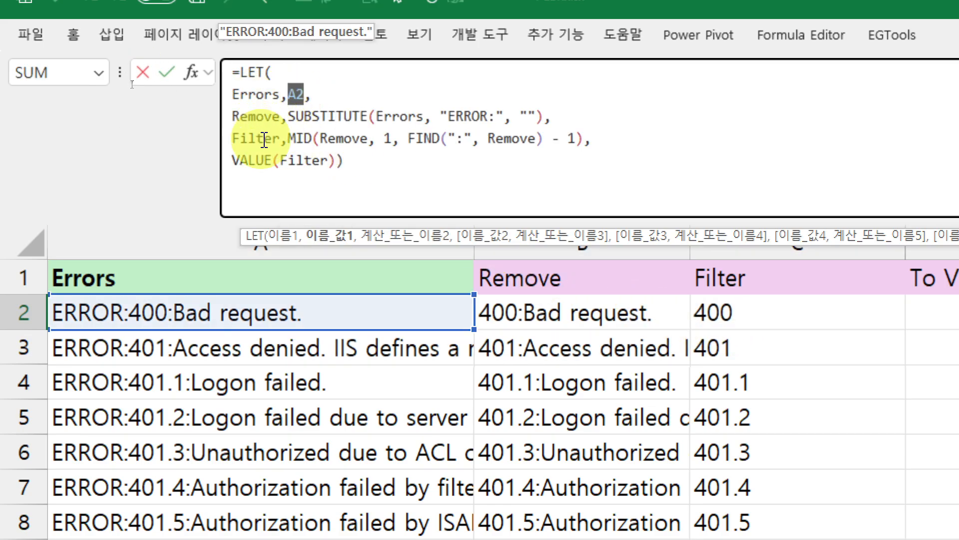
key("Escape")
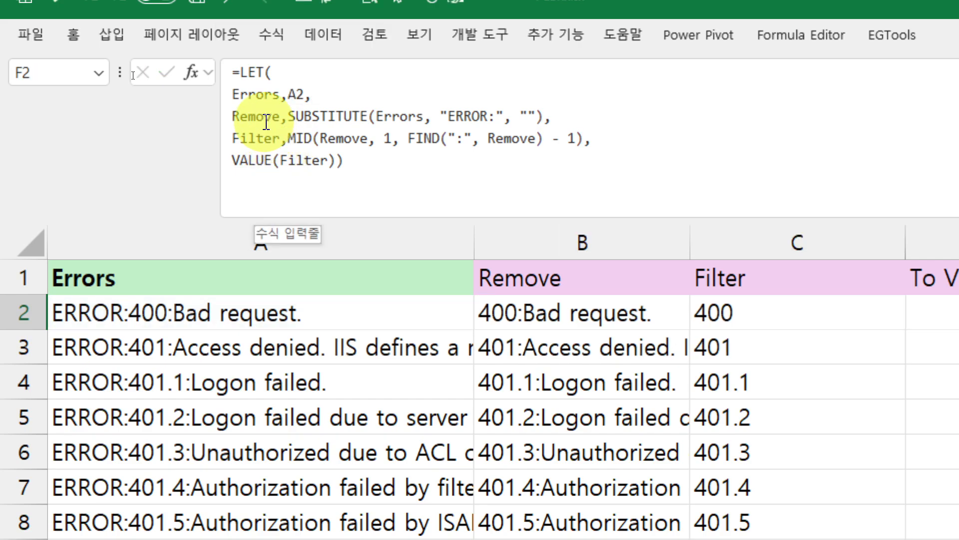
Examine the SUBSTITUTE formula in B2 that corresponds to the Remove name, and return to F2
left_click(548, 311)
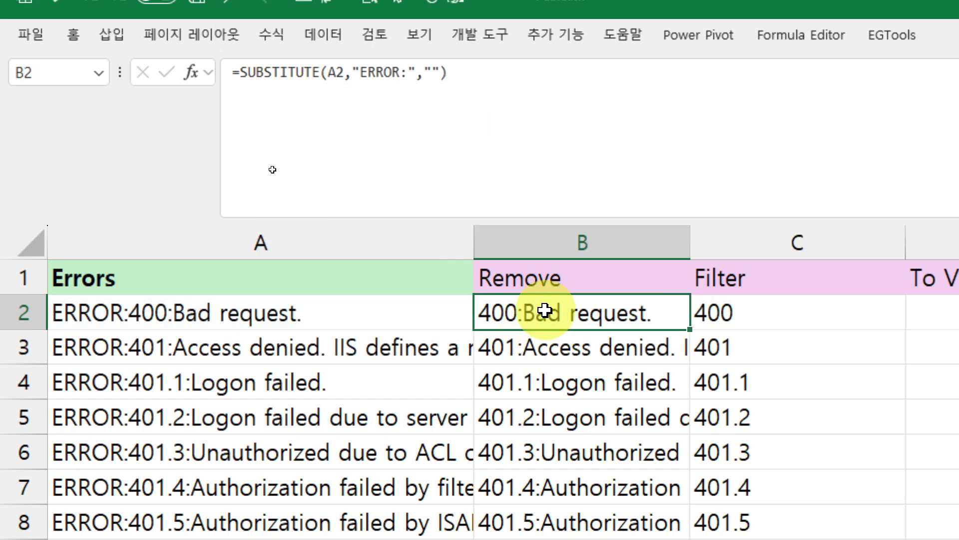
left_click_drag(482, 71, 200, 58)
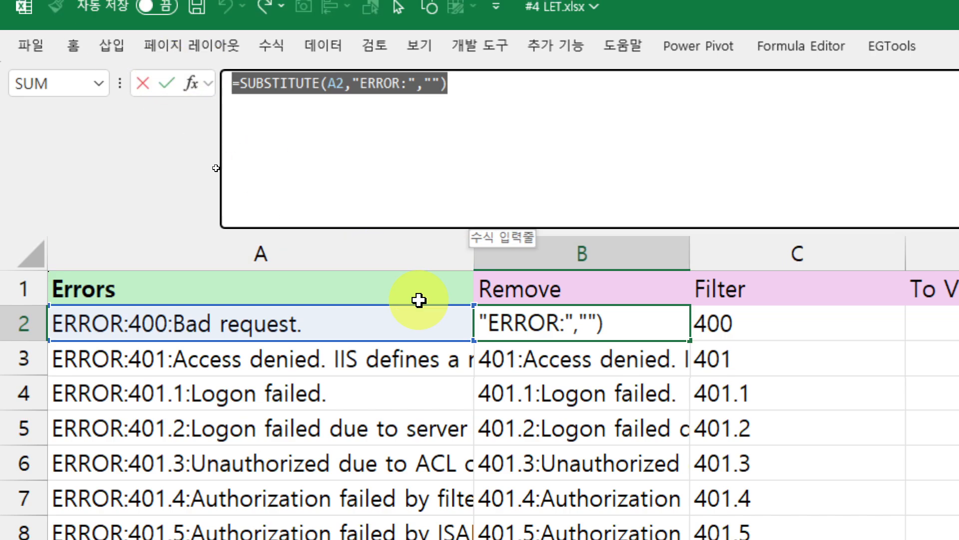
key("Escape")
key("Right")
key("Right")
key("Right")
key("Right")
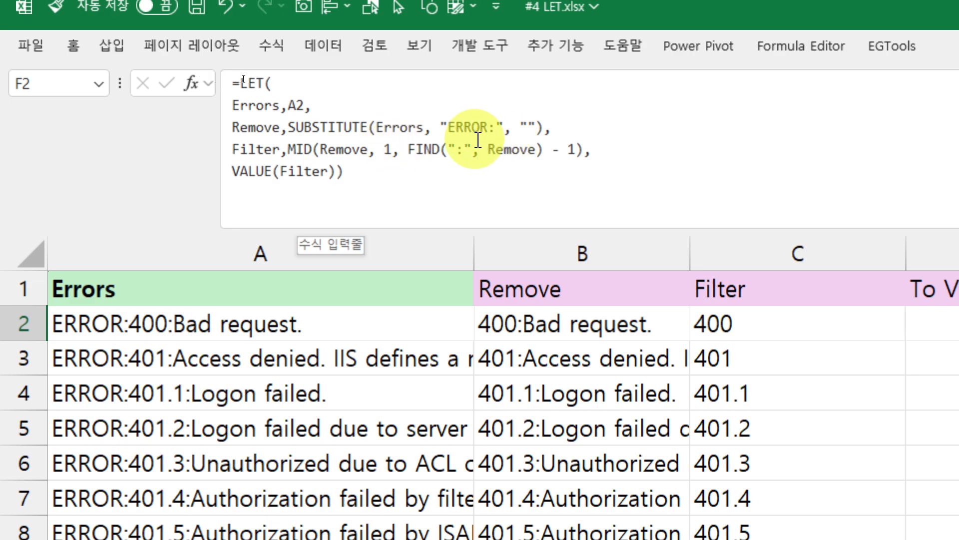
Examine the Filter line's MID expression, the final VALUE(Filter) calculation and the whole LET formula in F2
left_click(555, 129)
left_click(270, 150)
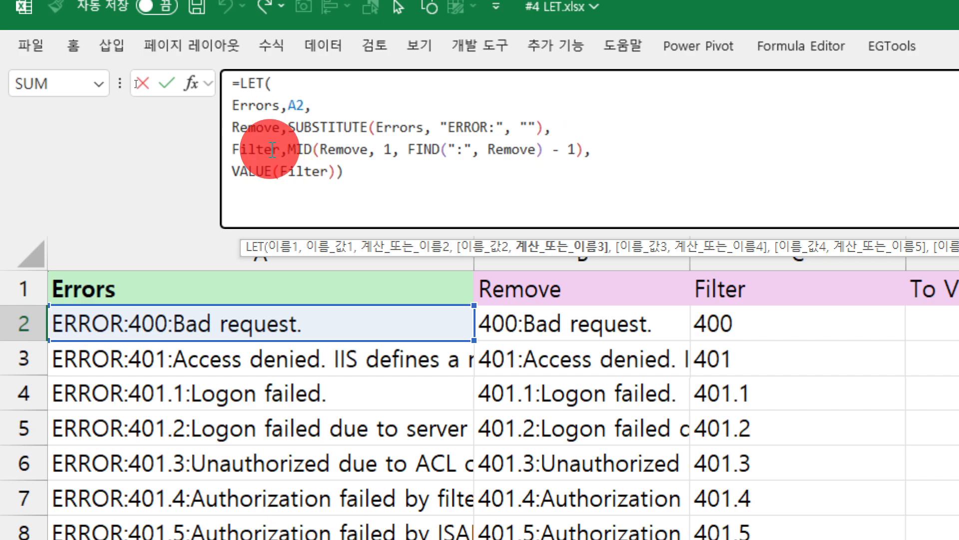
left_click_drag(291, 148, 639, 155)
left_click(304, 200)
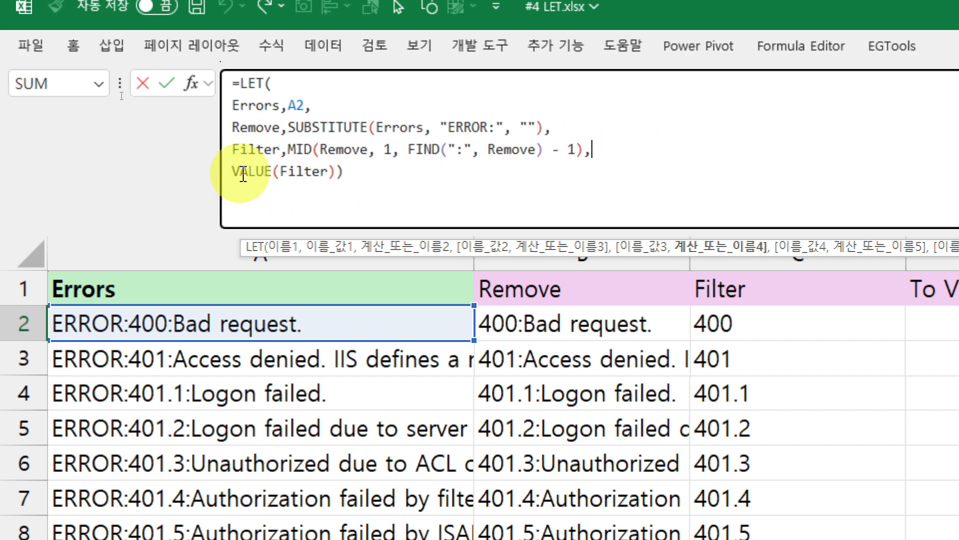
left_click_drag(278, 172, 329, 173)
left_click(356, 197)
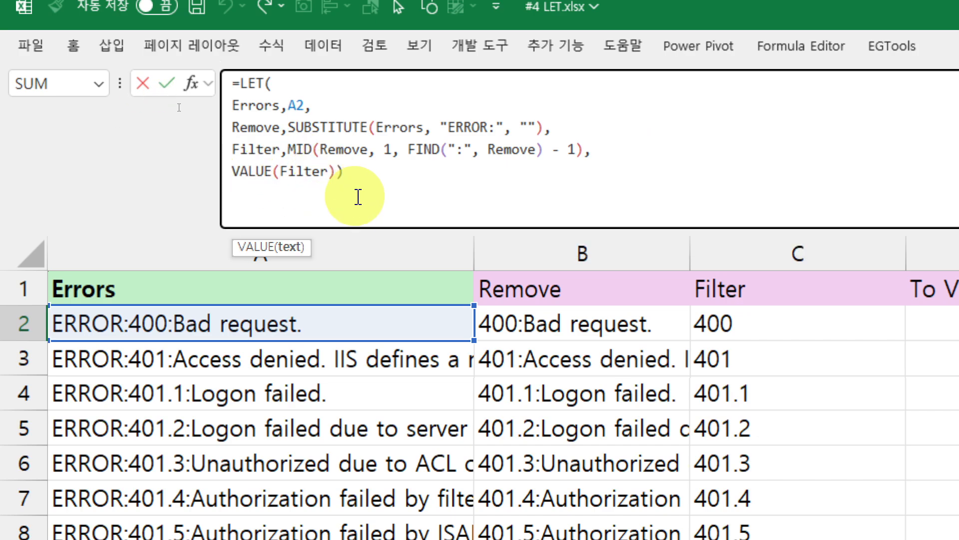
key("Escape")
left_click_drag(347, 175, 232, 83)
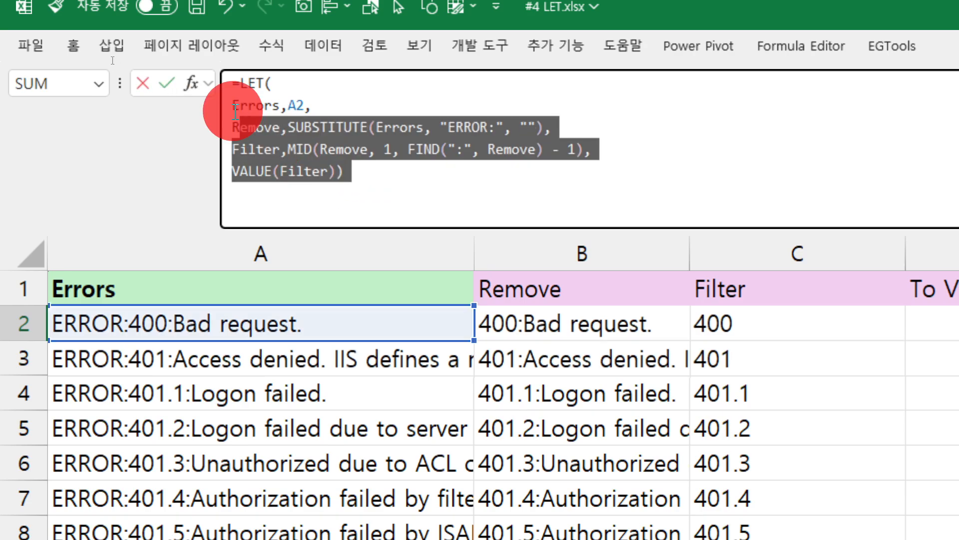
key("Escape")
Reopen F2's multi-line LET formula for review from its opening line to VALUE(Filter)), and re-enter it
scroll(635, 400, "down", 1)
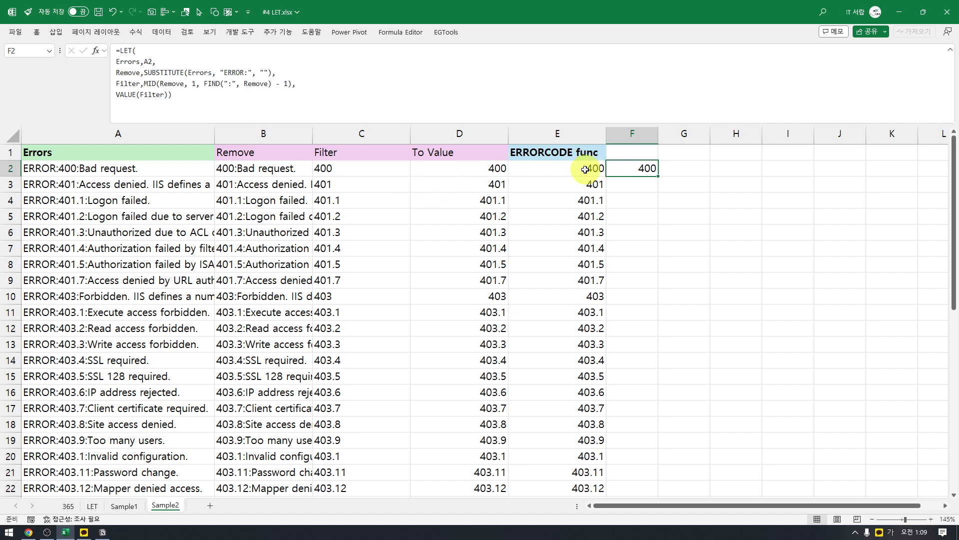
left_click(602, 168)
left_click(626, 169)
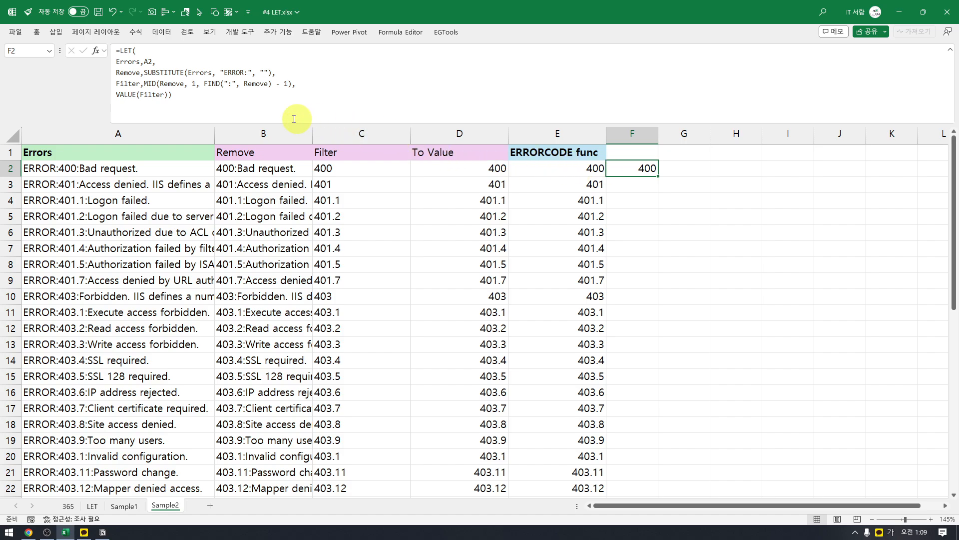
left_click(184, 52)
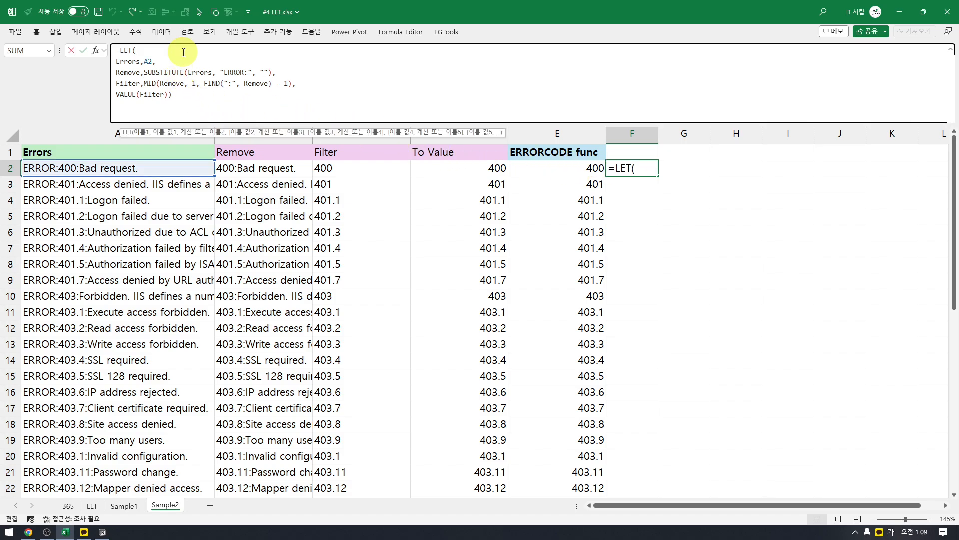
left_click(191, 97)
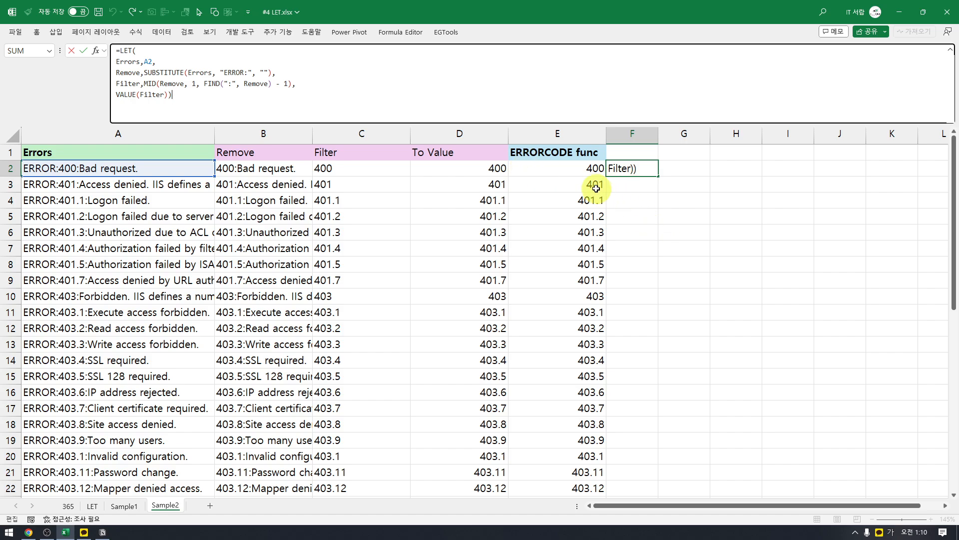
key("ctrl+Return")
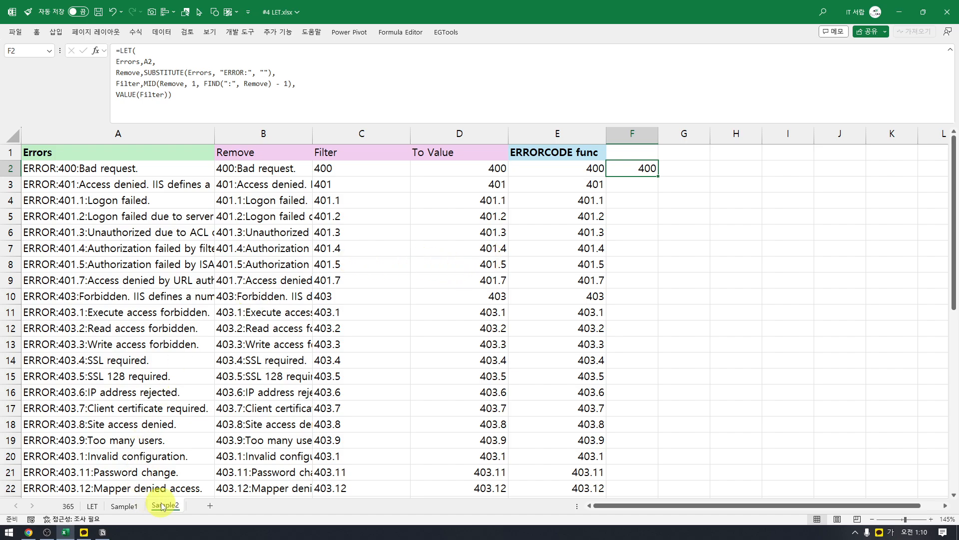
Look through the LET, 365 and Sample1 sheets as a recap and return to Sample2
left_click(92, 508)
left_click(72, 507)
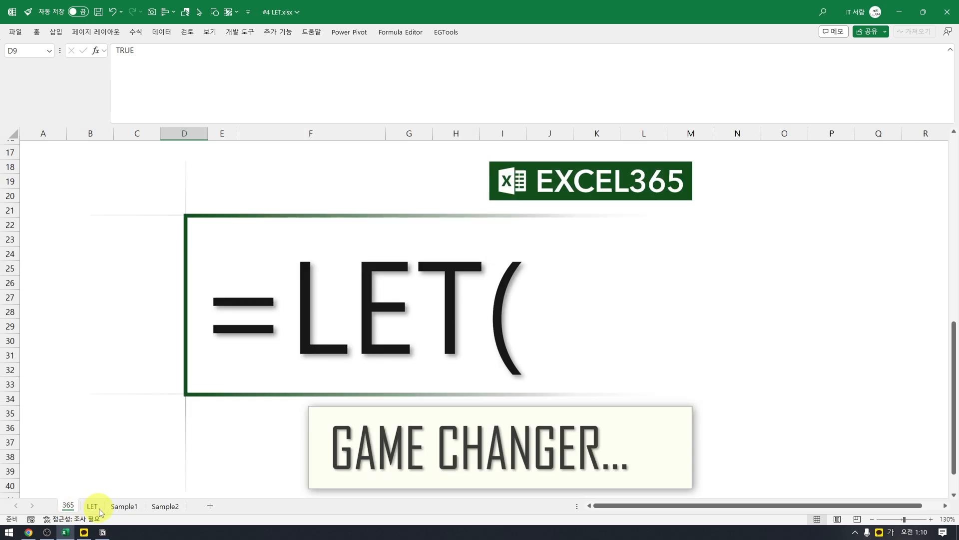
left_click(125, 506)
left_click(165, 507)
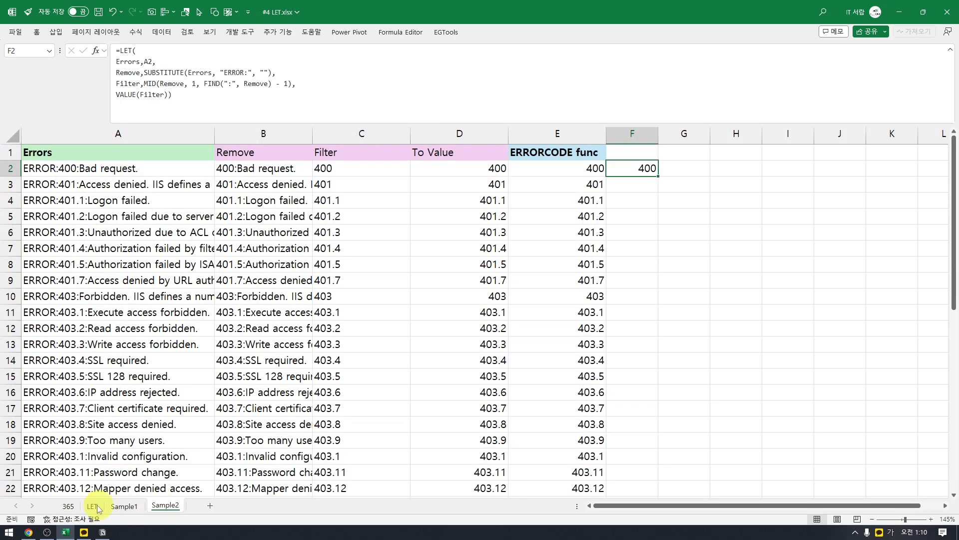
left_click(95, 505)
left_click(72, 507)
left_click(150, 506)
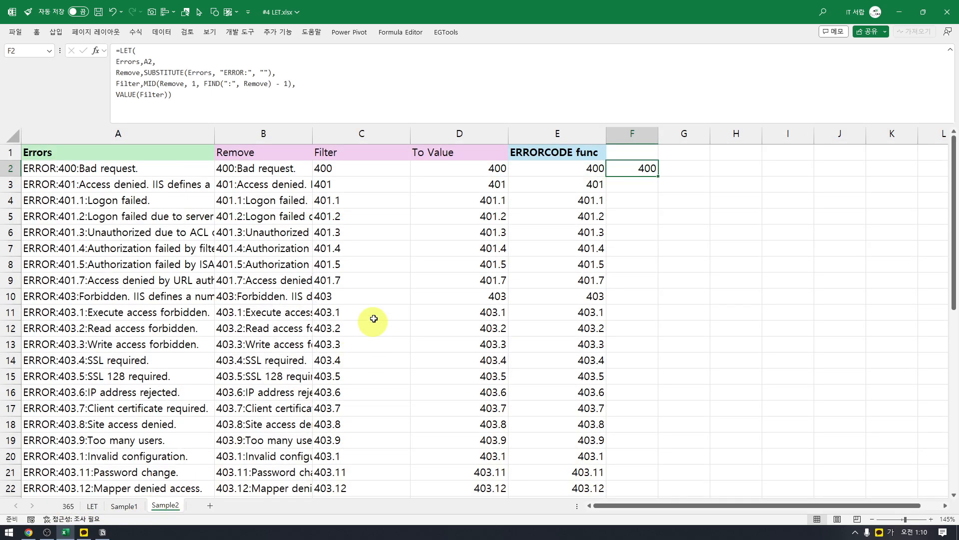